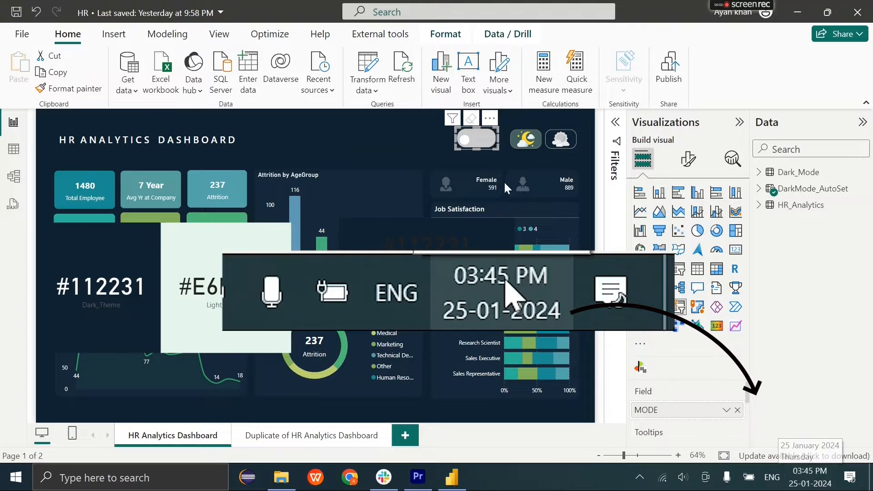
# Try the toggle in the dashboard header that turns the automatic theme mode on and off
pyautogui.click(485, 143)
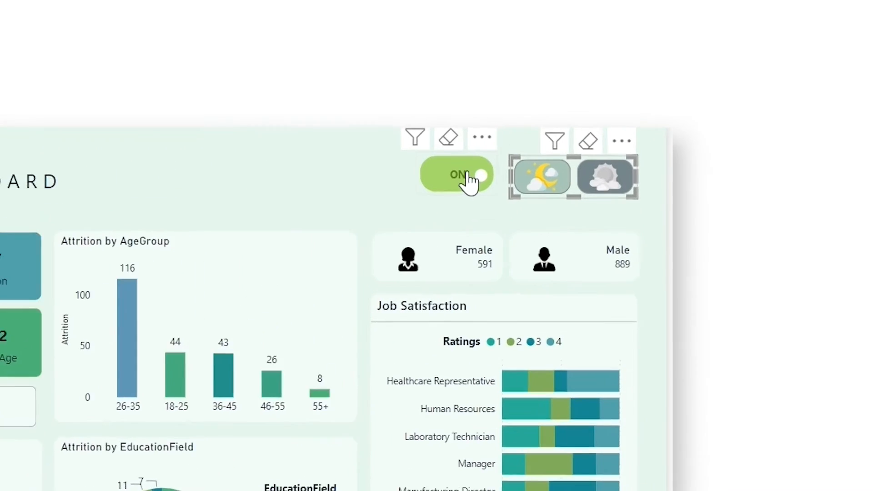
pyautogui.click(468, 179)
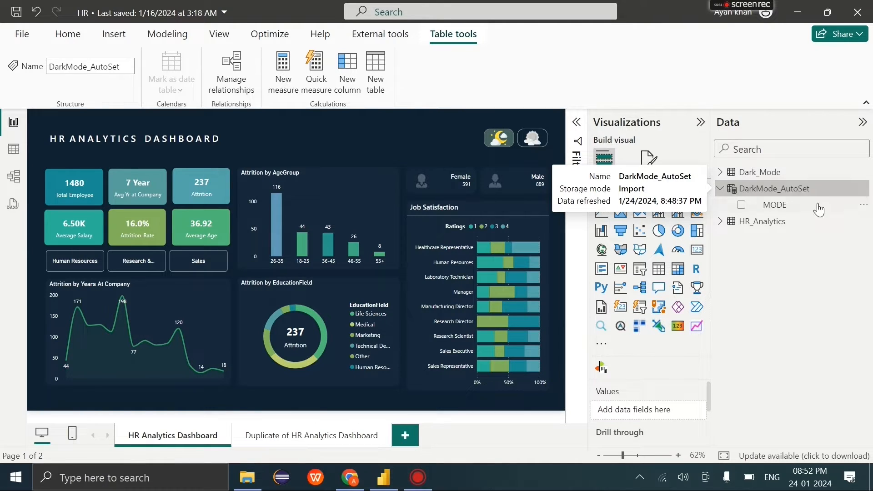
# View the DarkMode_AutoSet table data and put its DataTable formula on a single line
pyautogui.click(8, 154)
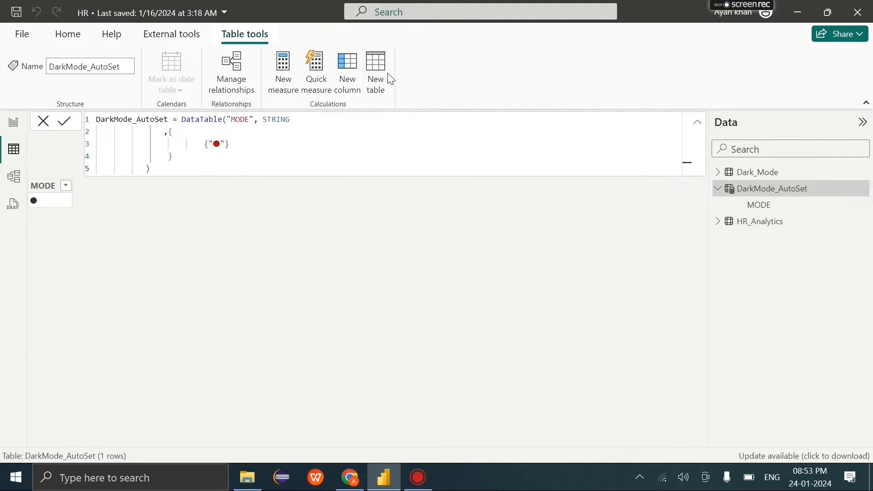
pyautogui.click(246, 162)
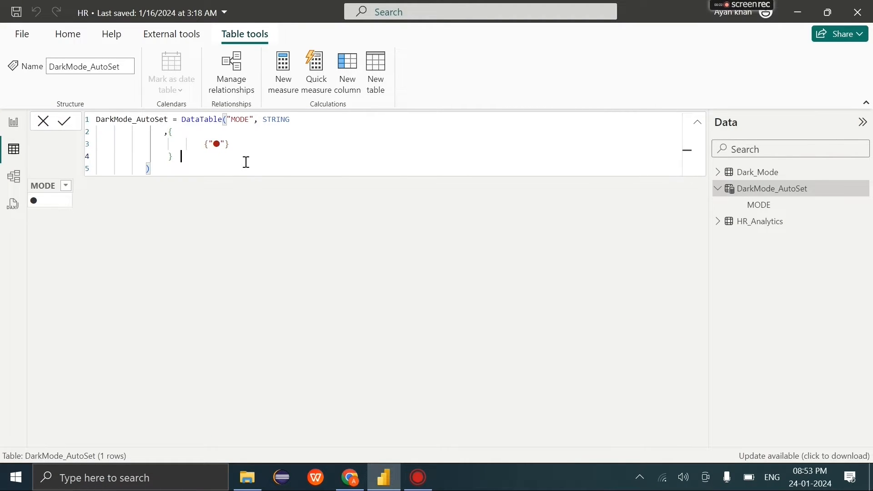
pyautogui.click(164, 134)
pyautogui.press('BackSpace')
pyautogui.press('BackSpace')
pyautogui.press('BackSpace')
pyautogui.press('BackSpace')
pyautogui.press('BackSpace')
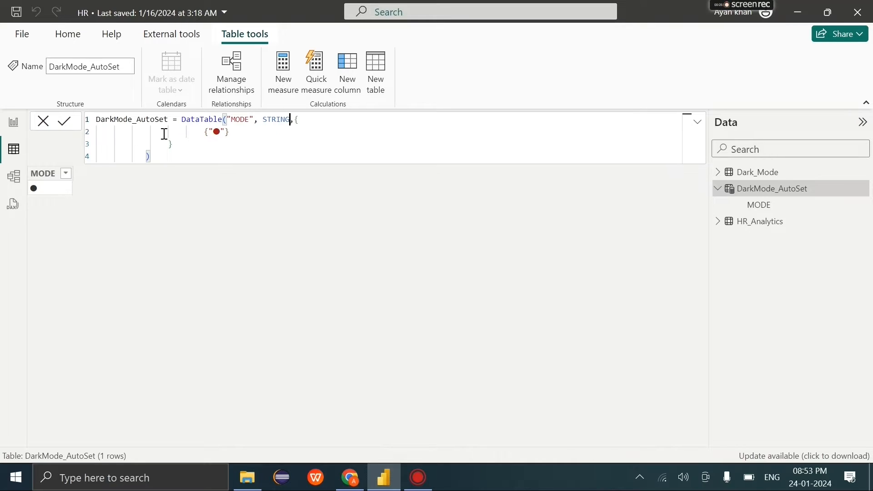
pyautogui.click(202, 133)
pyautogui.press('BackSpace')
pyautogui.press('BackSpace')
pyautogui.press('BackSpace')
pyautogui.press('BackSpace')
pyautogui.press('BackSpace')
pyautogui.press('BackSpace')
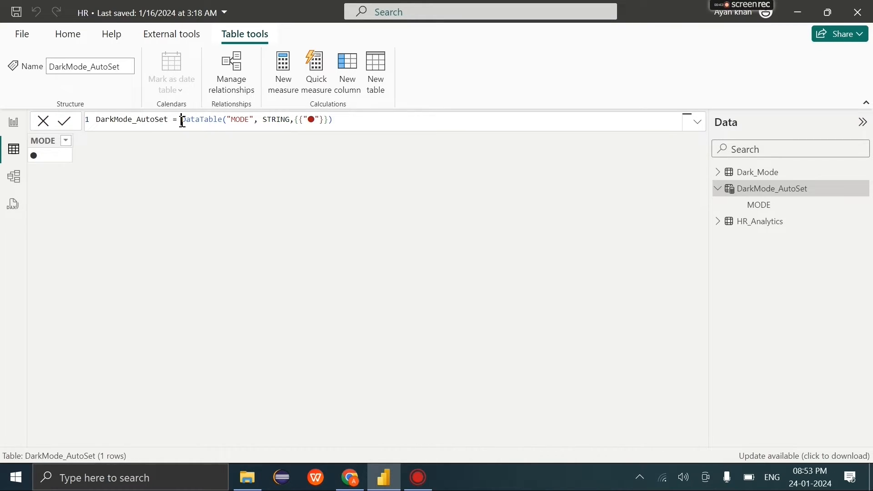
pyautogui.moveTo(182, 121); pyautogui.dragTo(315, 122)
pyautogui.click(327, 120)
# Switch to Chrome and select the circle character in the heading of the Compart Unicode page for U+2B24
pyautogui.click(359, 481)
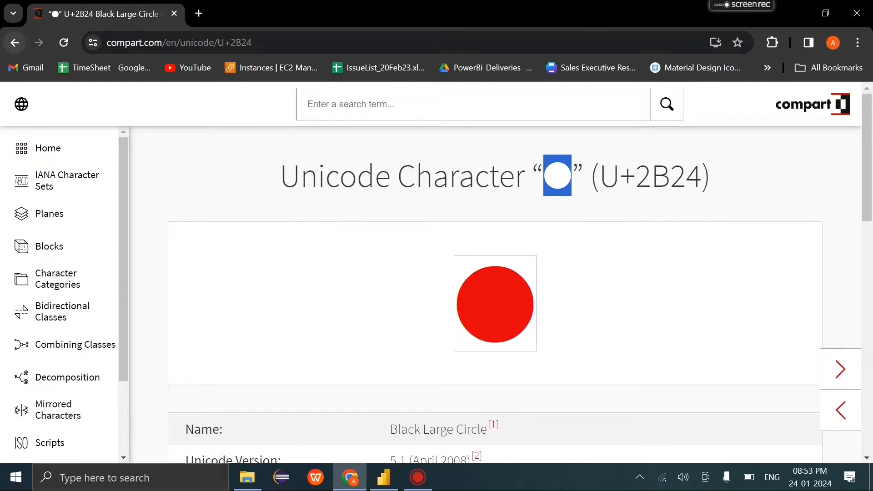
pyautogui.click(222, 43)
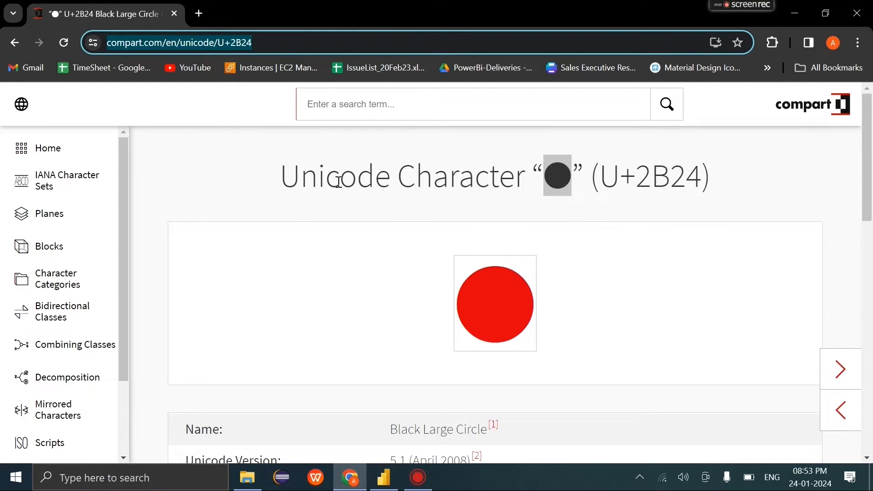
pyautogui.click(556, 167)
pyautogui.click(259, 41)
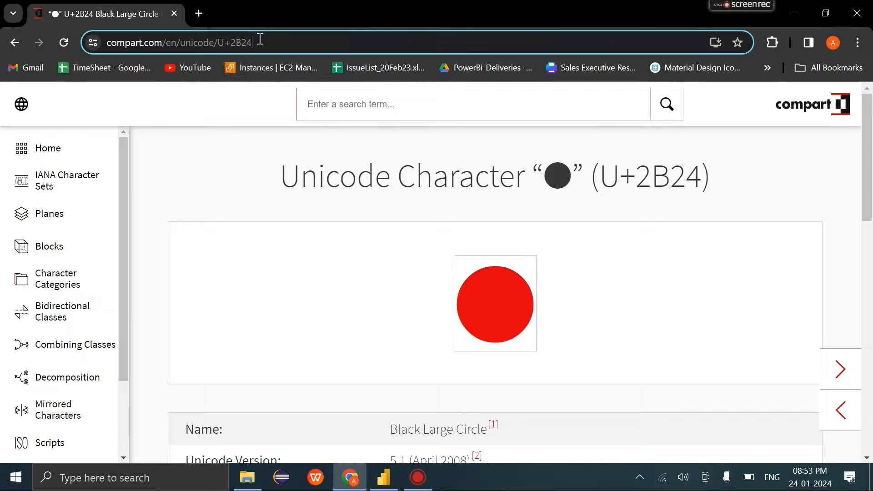
pyautogui.moveTo(565, 177); pyautogui.dragTo(550, 187)
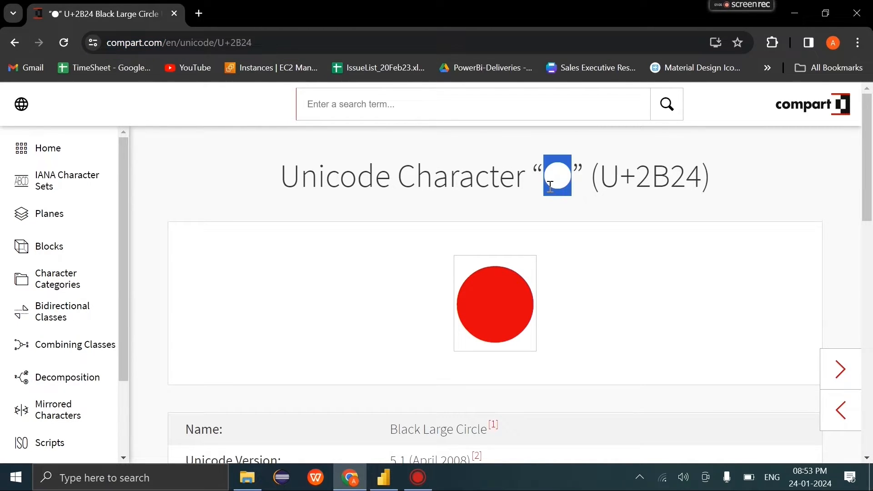
# Switch back to Power BI and discard the uncommitted edits to the DarkMode_AutoSet formula
pyautogui.click(384, 477)
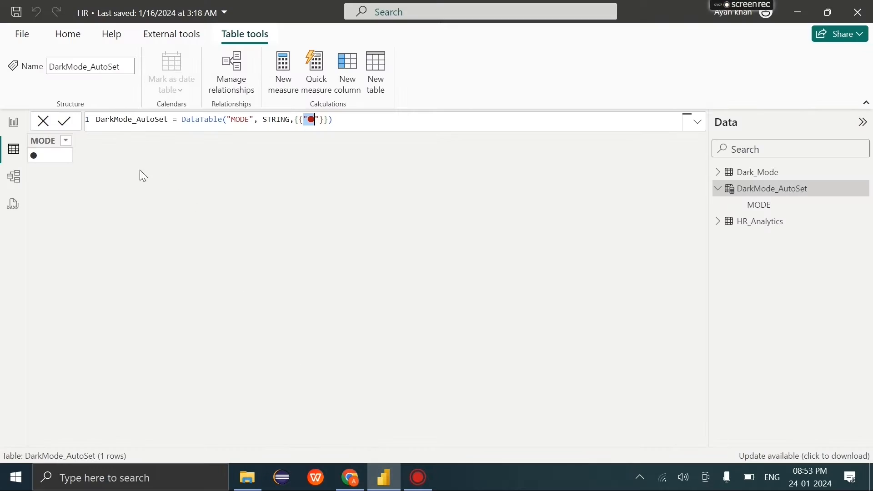
pyautogui.click(313, 120)
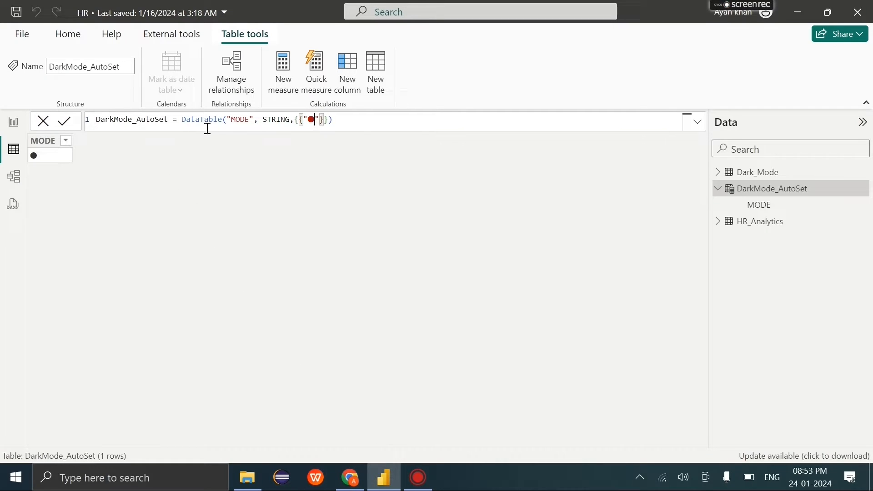
pyautogui.click(44, 127)
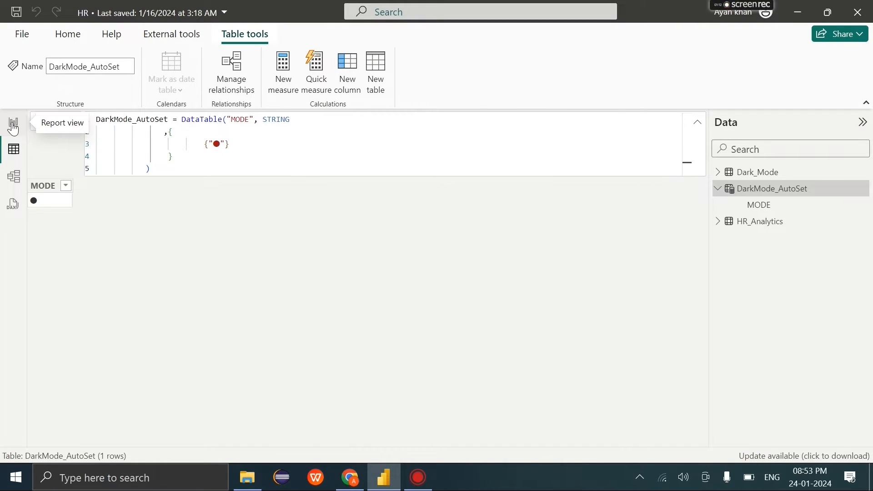
# Add the MODE field of DarkMode_AutoSet to the report page as a button slicer with a wider, shorter frame
pyautogui.click(14, 125)
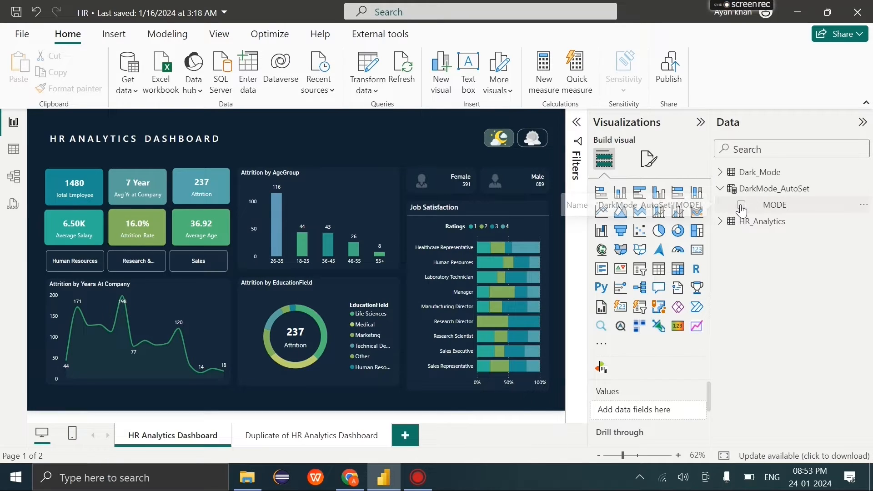
pyautogui.click(742, 205)
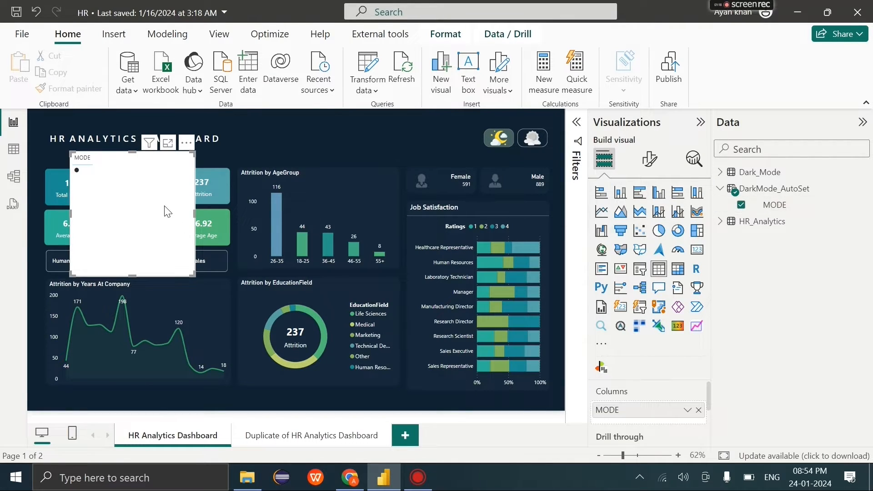
pyautogui.moveTo(168, 210); pyautogui.dragTo(310, 241)
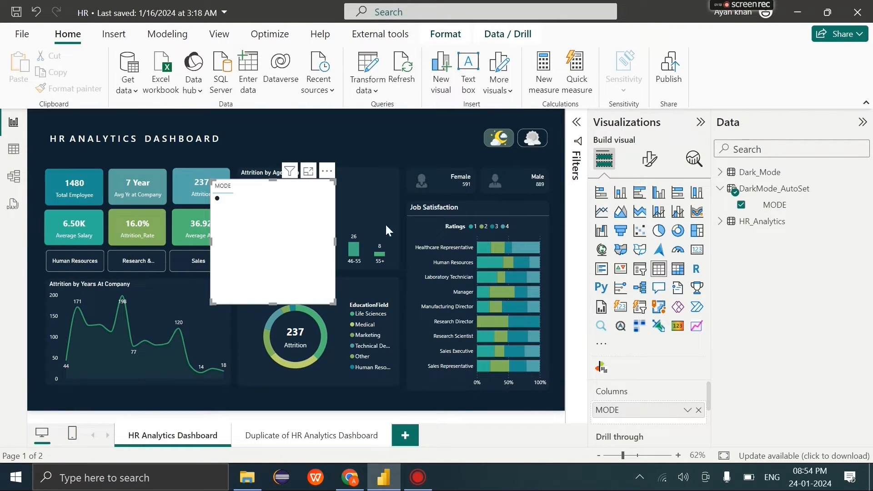
pyautogui.click(640, 307)
pyautogui.moveTo(334, 301); pyautogui.dragTo(367, 276)
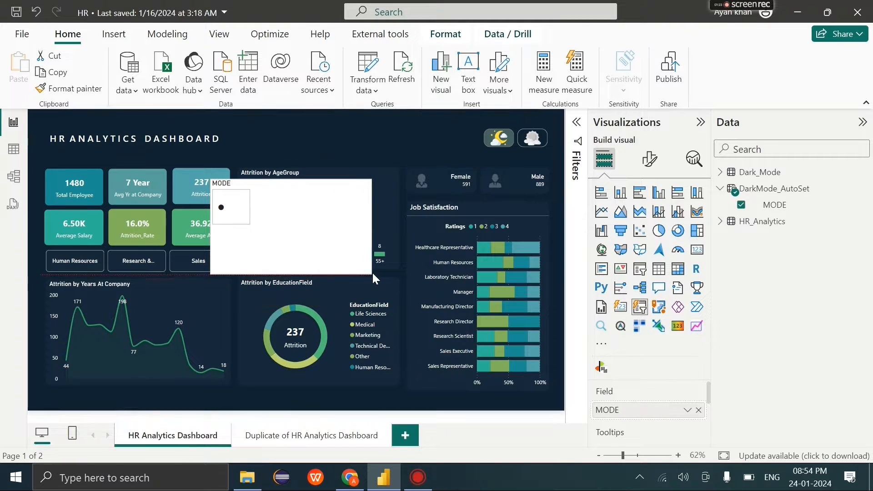
# Set the MODE slicer's layout to 1 row and 1 column
pyautogui.click(651, 160)
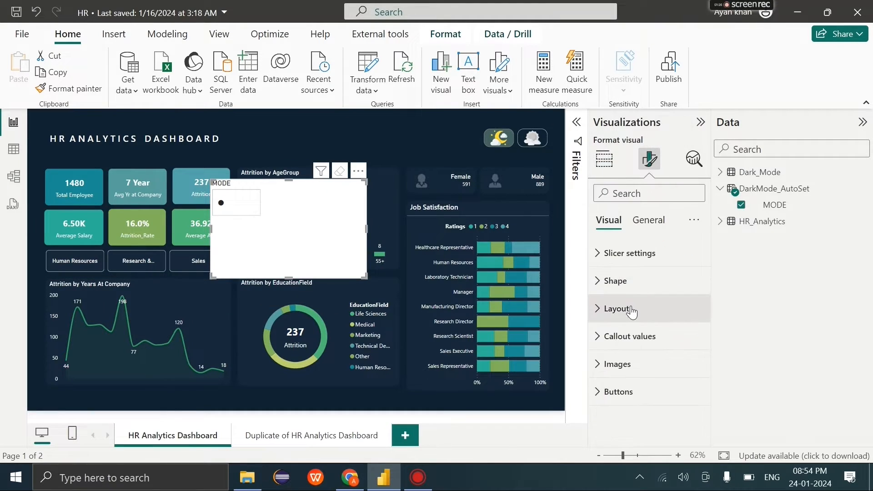
pyautogui.click(631, 309)
pyautogui.doubleClick(626, 364)
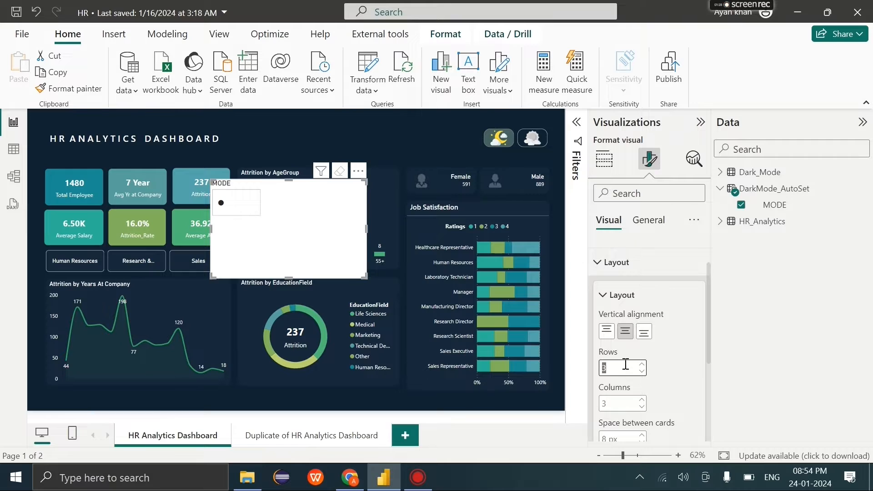
pyautogui.press('BackSpace')
pyautogui.write('1')
pyautogui.doubleClick(625, 403)
pyautogui.press('BackSpace')
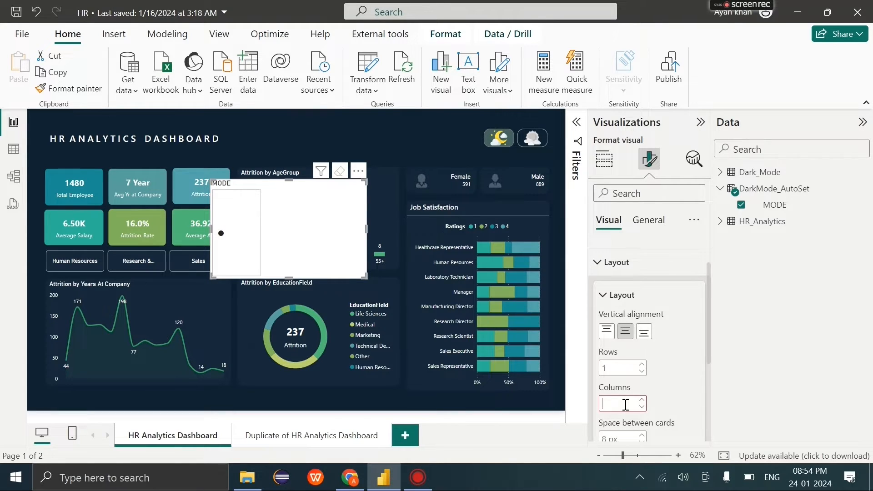
pyautogui.write('1')
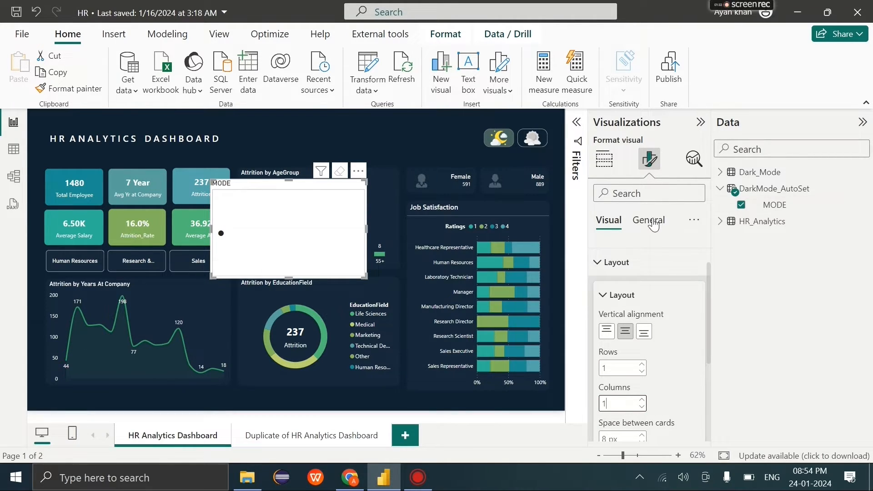
# Turn off the MODE slicer's title and shrink the slicer into the dashboard header beside the moon and sun buttons
pyautogui.click(650, 221)
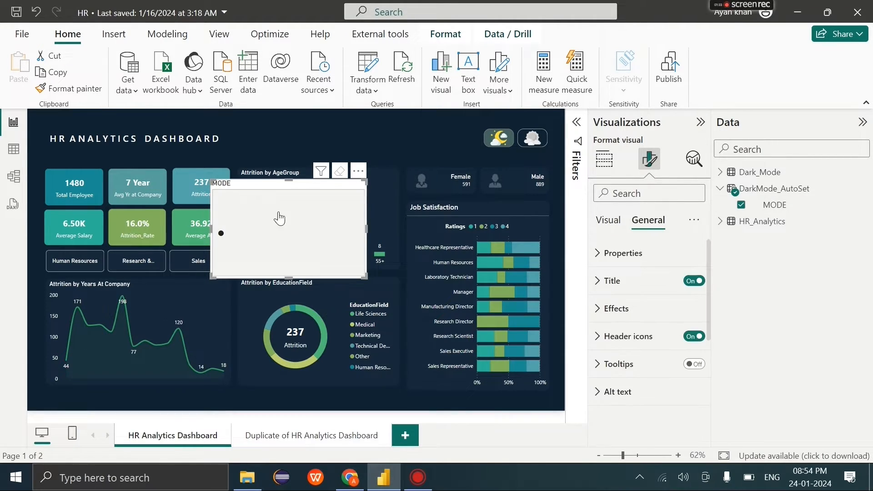
pyautogui.click(694, 281)
pyautogui.click(606, 225)
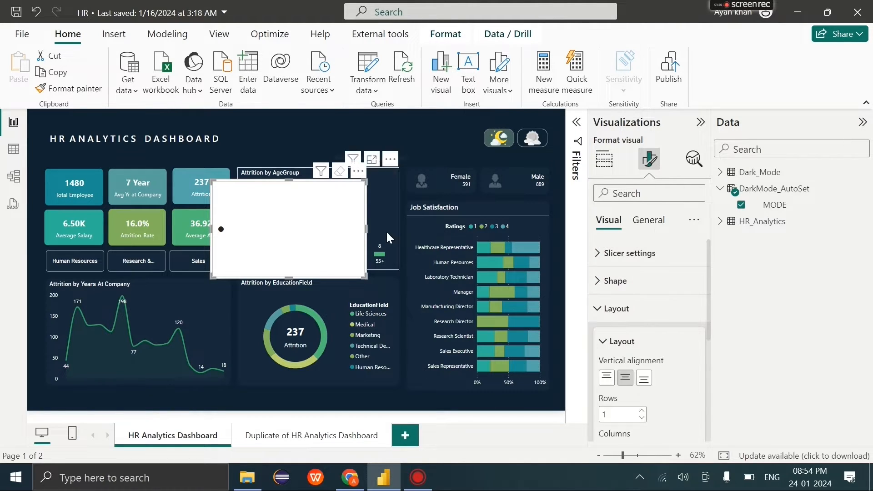
pyautogui.moveTo(212, 181); pyautogui.dragTo(452, 145)
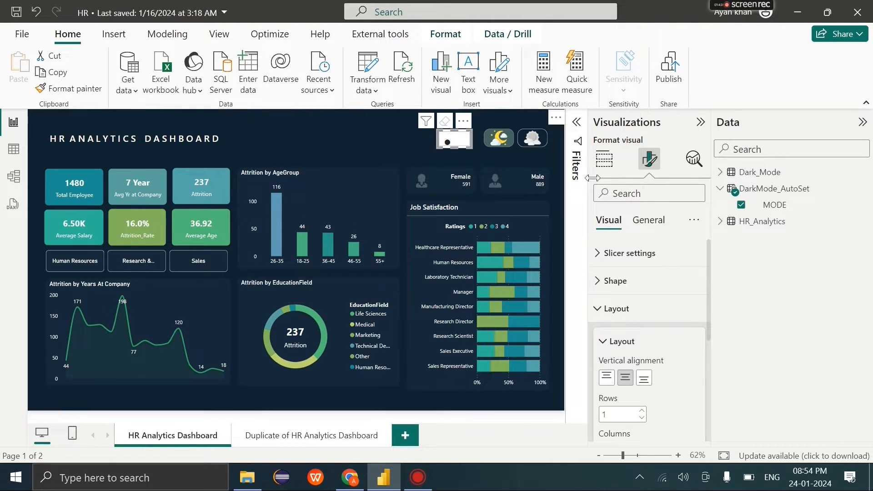
pyautogui.click(649, 220)
pyautogui.click(651, 326)
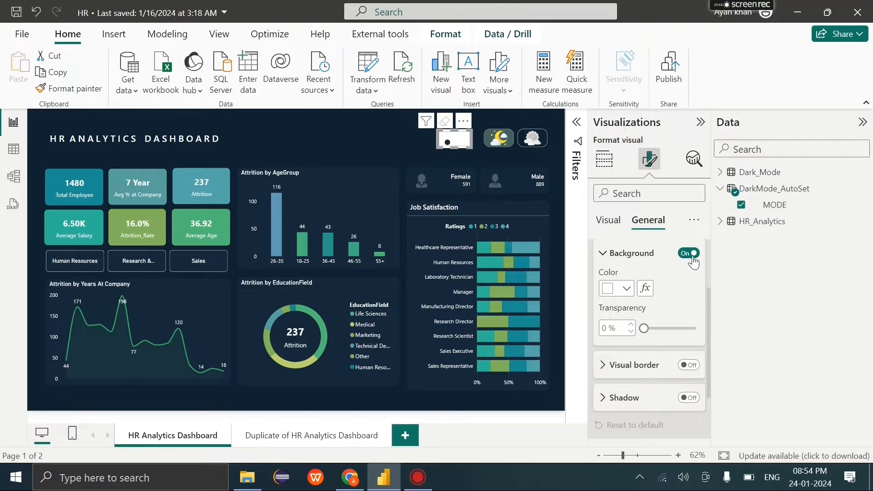
pyautogui.click(608, 220)
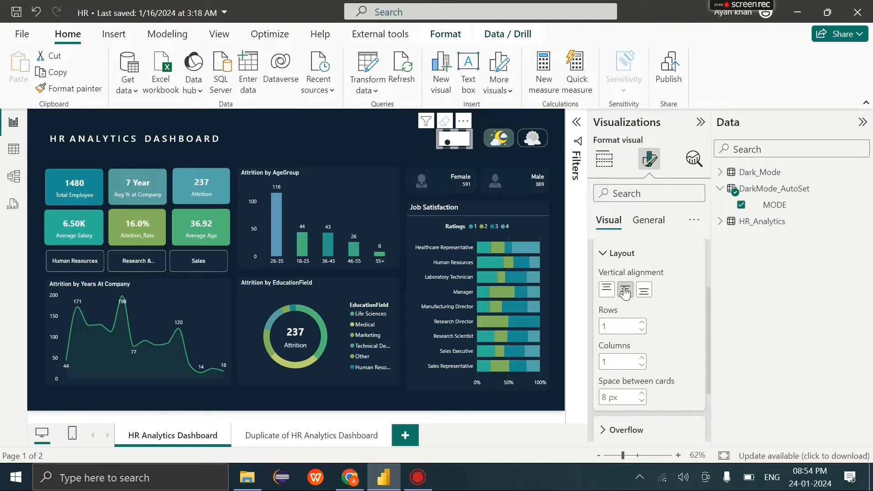
pyautogui.scroll(-3, 635, 348)
pyautogui.scroll(3, 630, 336)
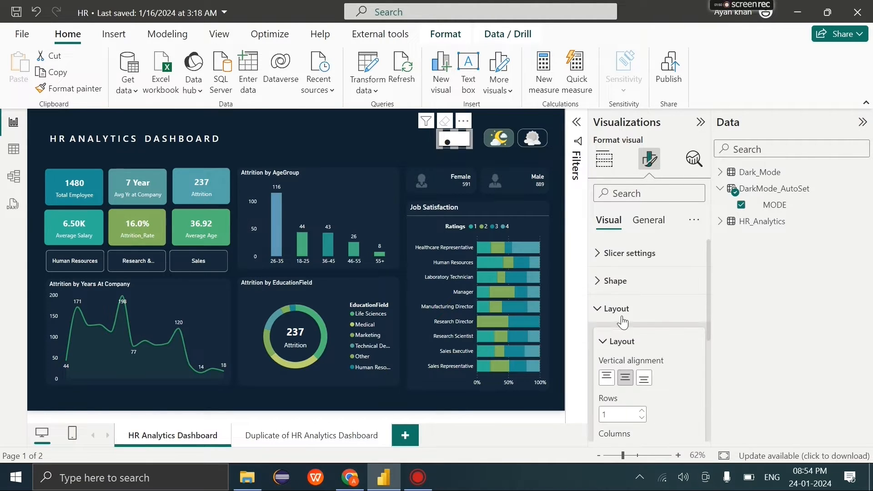
pyautogui.click(623, 319)
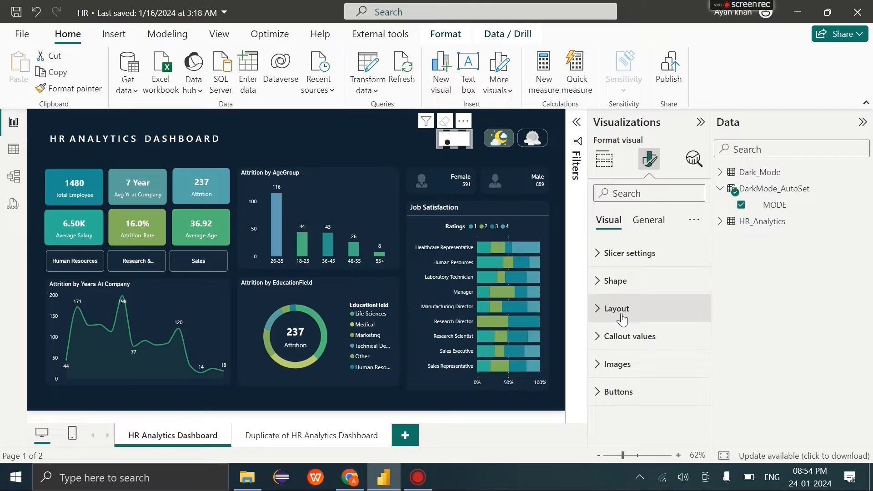
# Switch the slicer buttons' padding size to Custom for the Default state and nudge the slicer's frame slightly upward
pyautogui.click(630, 391)
pyautogui.scroll(-1, 630, 386)
pyautogui.scroll(1, 630, 383)
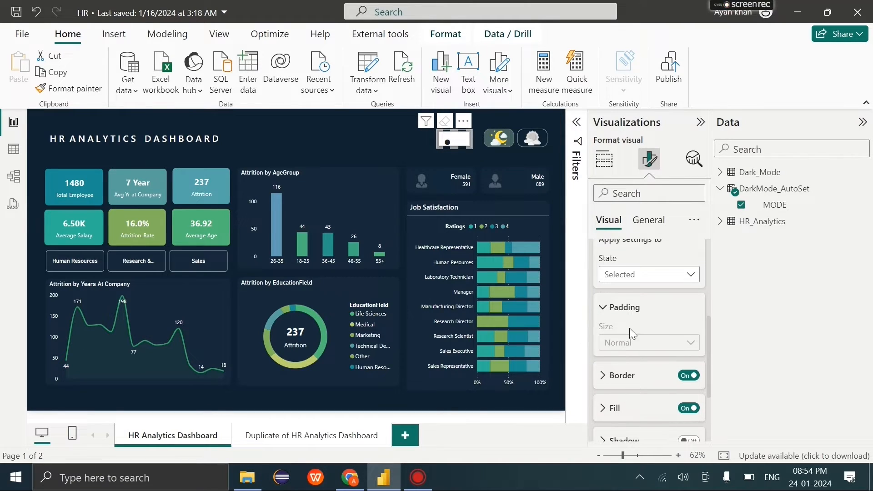
pyautogui.scroll(1, 625, 293)
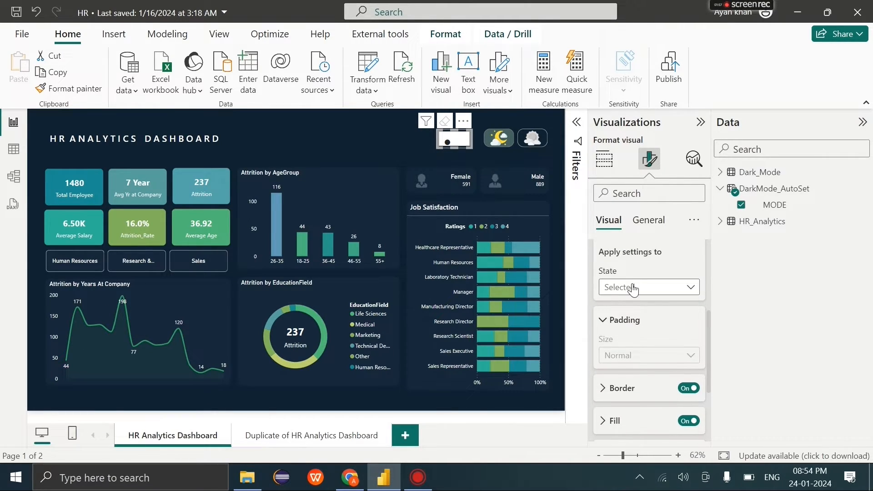
pyautogui.click(633, 287)
pyautogui.click(634, 302)
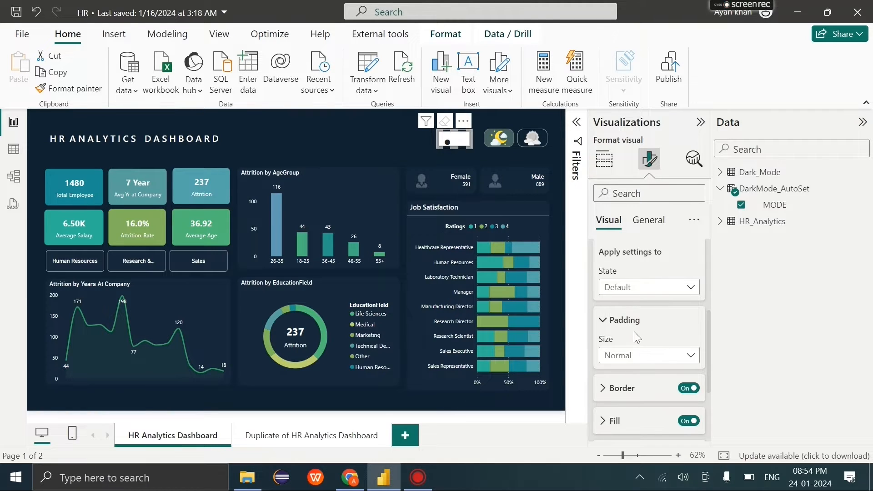
pyautogui.click(647, 355)
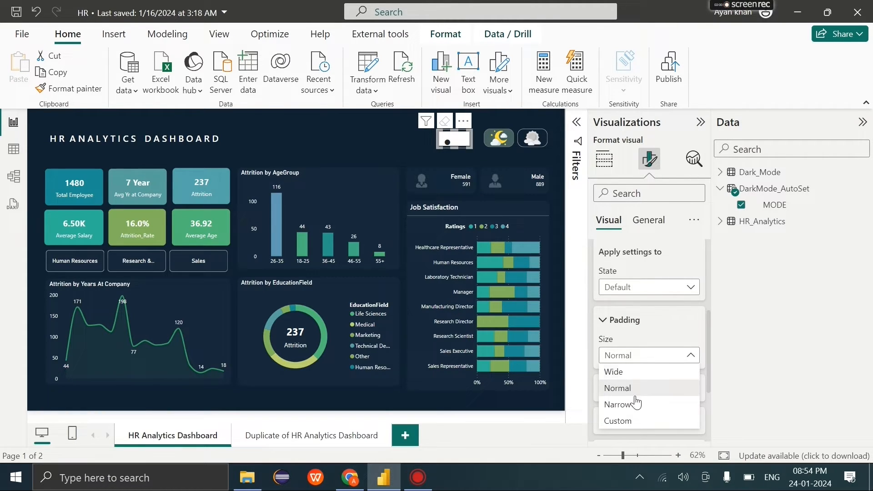
pyautogui.click(631, 421)
pyautogui.scroll(-1, 631, 421)
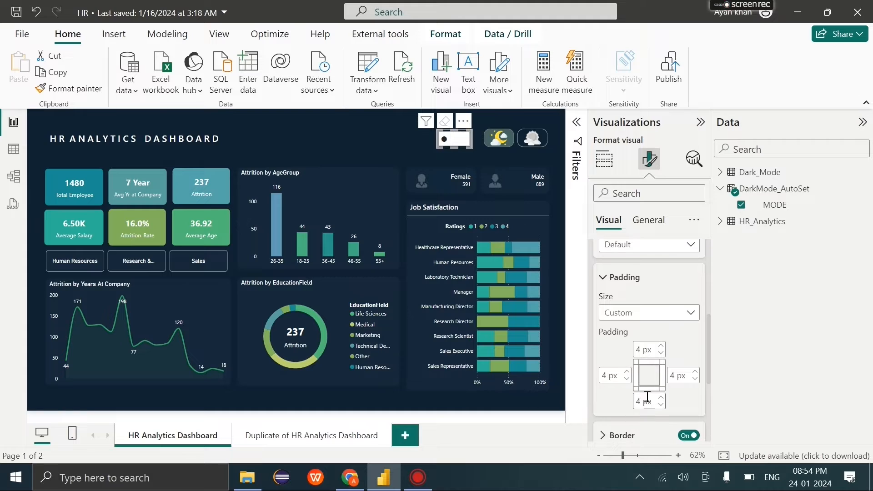
pyautogui.click(662, 355)
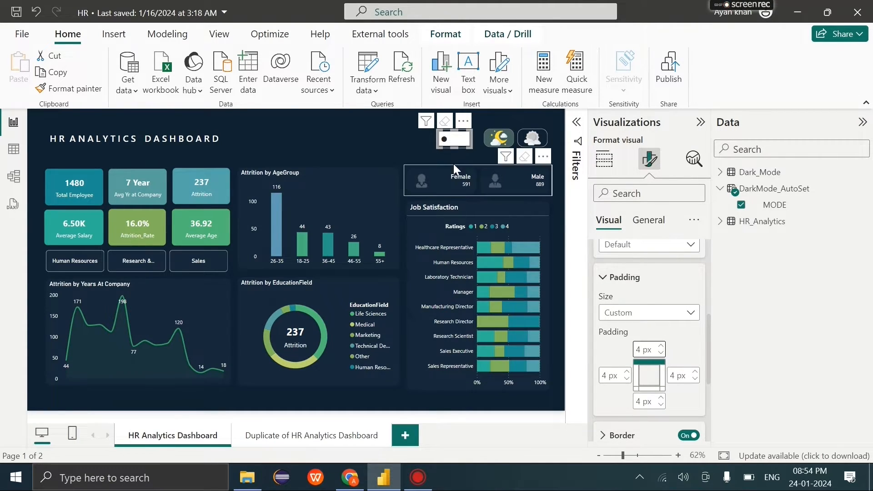
pyautogui.click(438, 129)
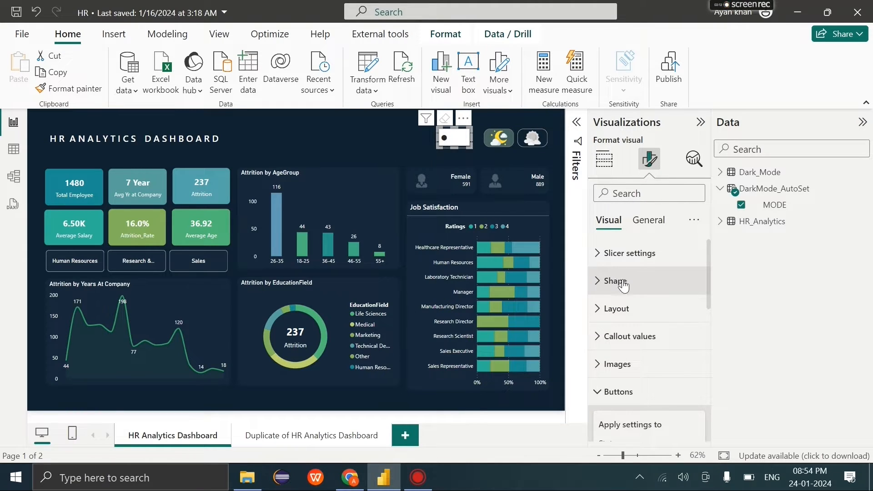
# Change the slicer's shape to Rounded Rectangle with 22 px rounded corners and widen its frame slightly toward the dashboard title
pyautogui.click(621, 282)
pyautogui.click(636, 339)
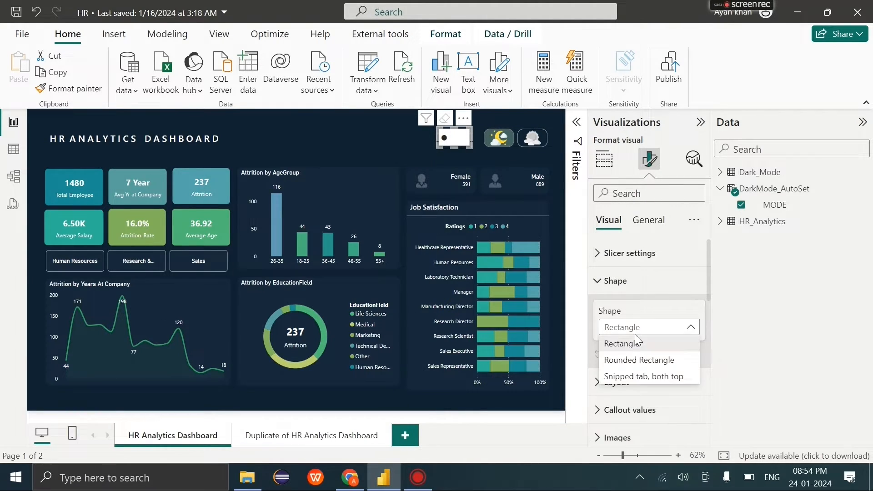
pyautogui.click(629, 360)
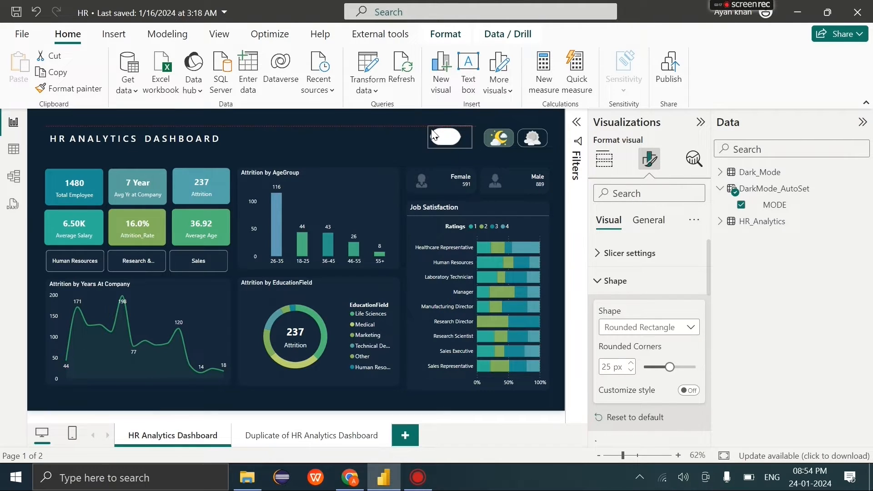
pyautogui.moveTo(432, 130); pyautogui.dragTo(434, 136)
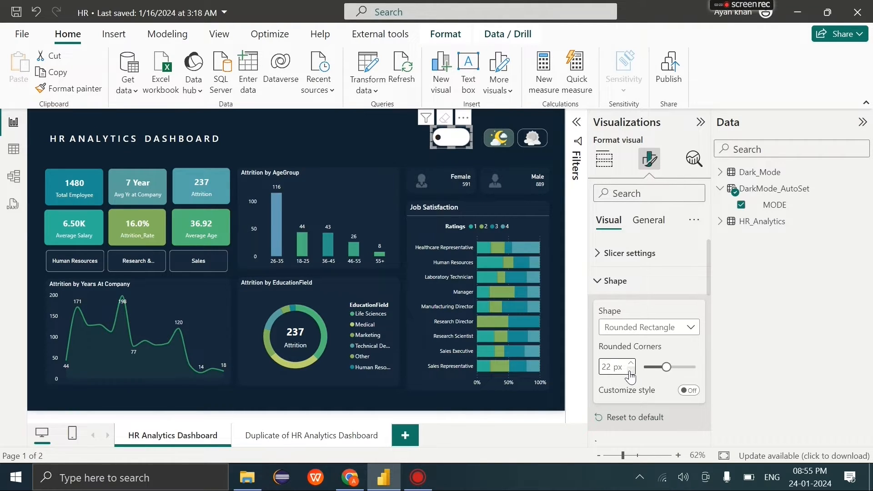
pyautogui.click(641, 282)
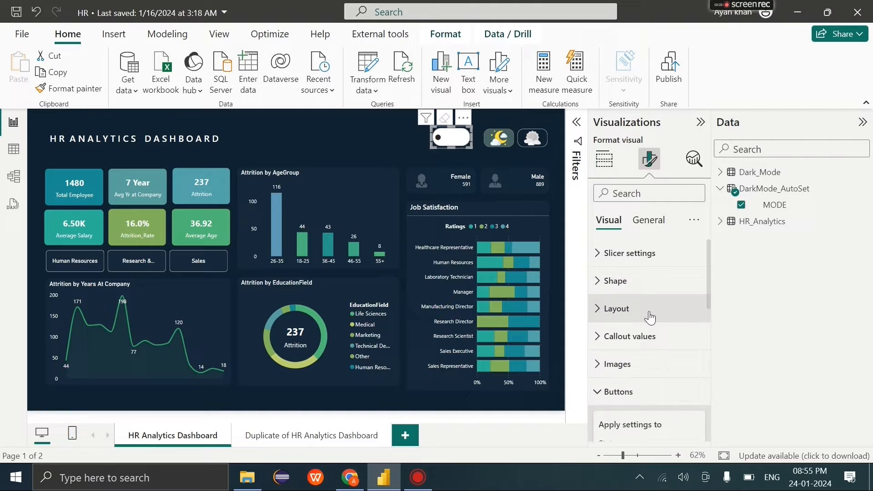
# Set the callout value font size to 20 for both the Selected and Default states, and switch the slicer on
pyautogui.click(643, 345)
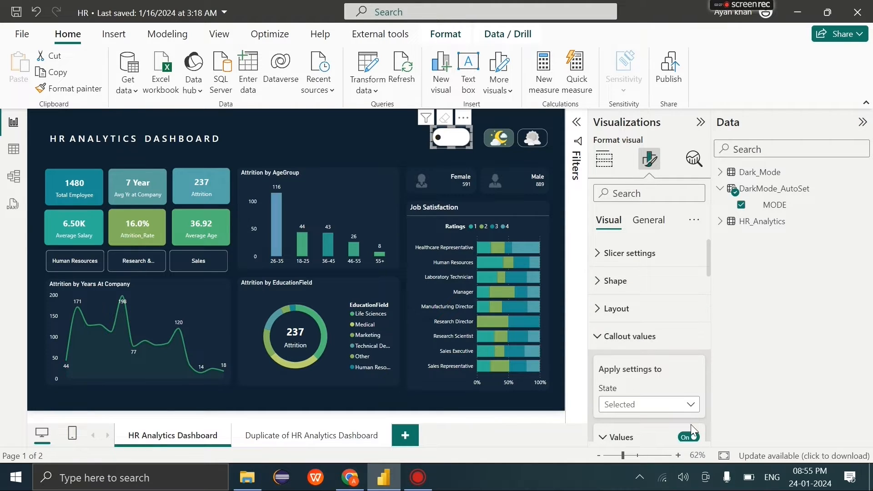
pyautogui.scroll(-3, 681, 384)
pyautogui.doubleClick(673, 309)
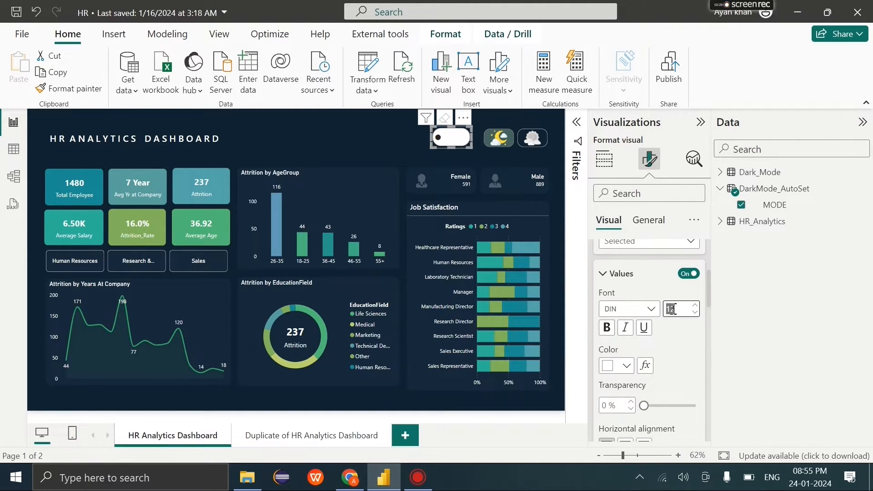
pyautogui.press('BackSpace')
pyautogui.write('20')
pyautogui.click(695, 306)
pyautogui.scroll(1, 696, 314)
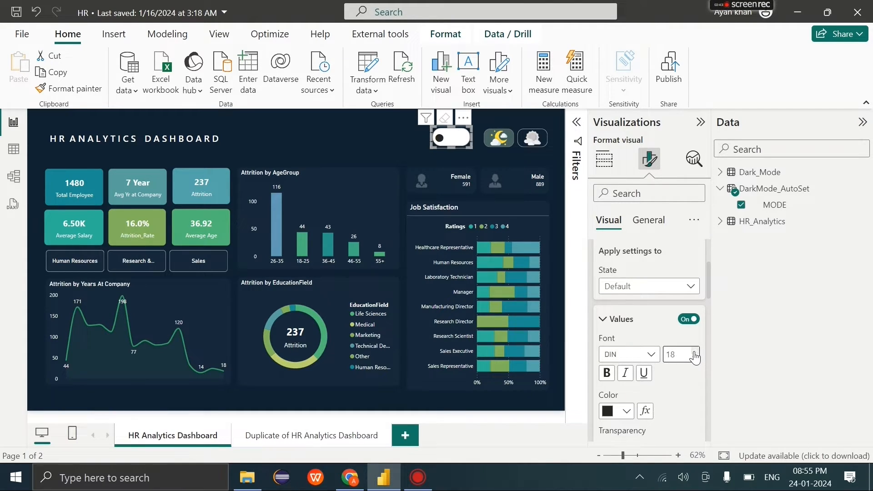
pyautogui.click(695, 358)
pyautogui.click(453, 140)
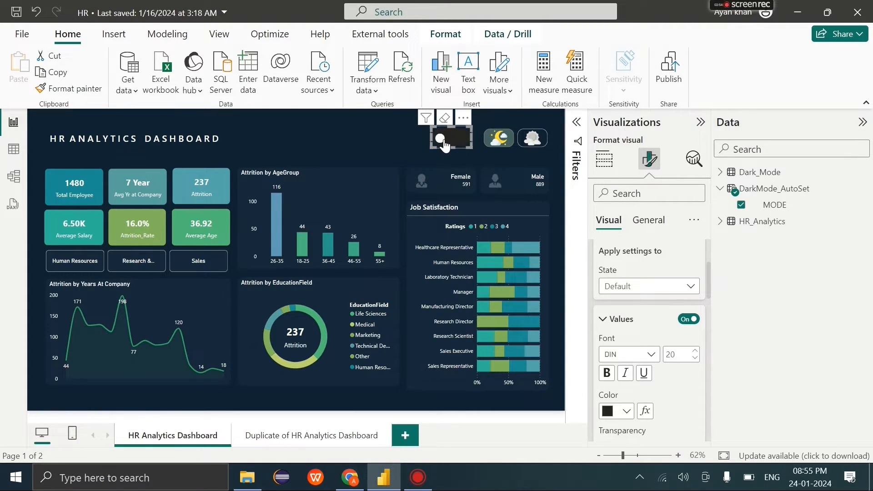
# Right-align the callout values for the Selected state and toggle the slicer to test the dot's position
pyautogui.click(662, 289)
pyautogui.click(634, 353)
pyautogui.scroll(-1, 635, 357)
pyautogui.scroll(-3, 643, 391)
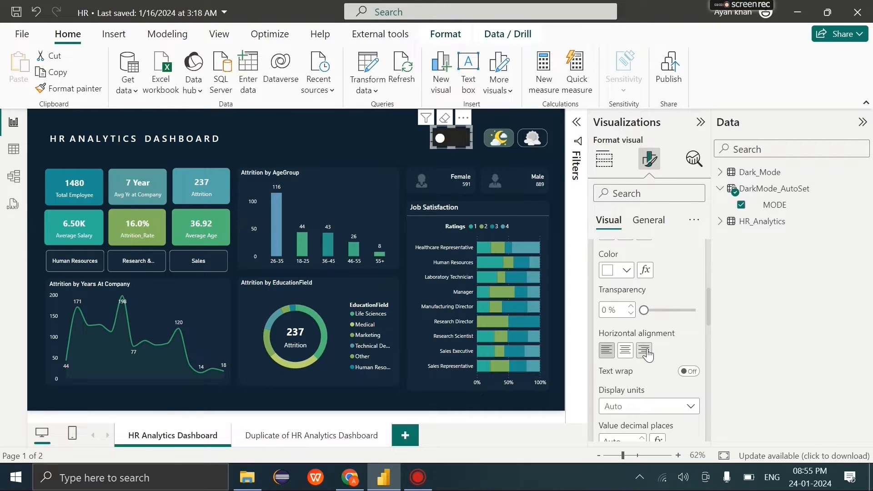
pyautogui.click(463, 129)
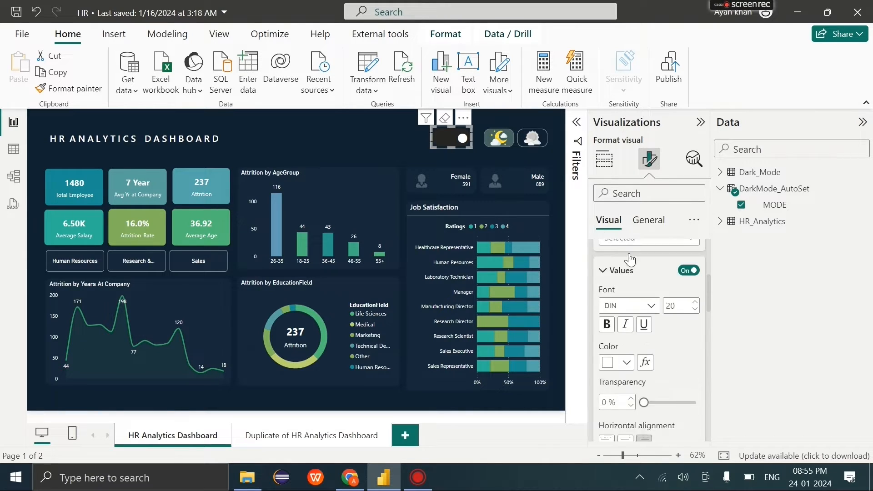
pyautogui.click(464, 140)
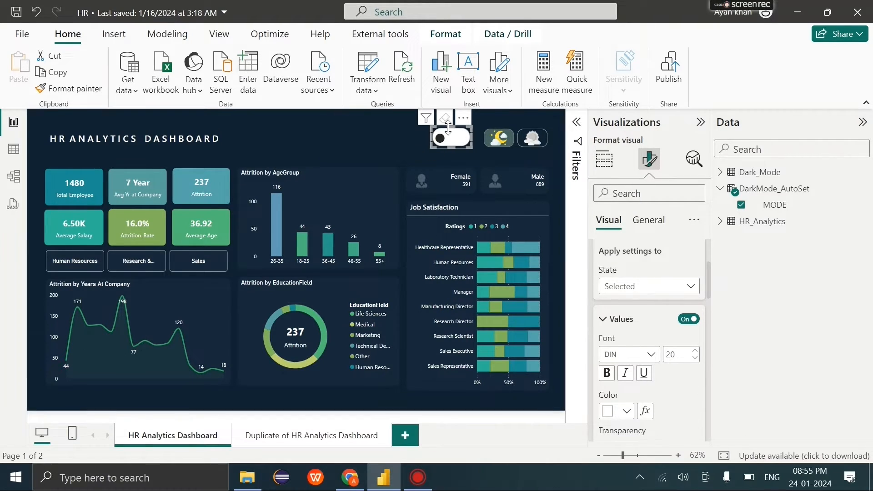
pyautogui.click(456, 142)
# Switch the slicer off and set the buttons' Default-state fill to the lightest grey theme shade
pyautogui.scroll(-5, 629, 329)
pyautogui.scroll(-5, 628, 329)
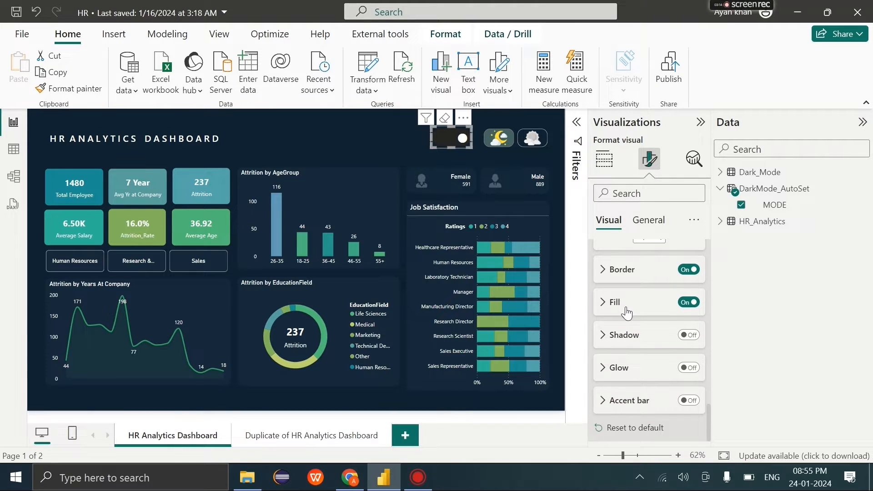
pyautogui.click(627, 313)
pyautogui.scroll(4, 628, 309)
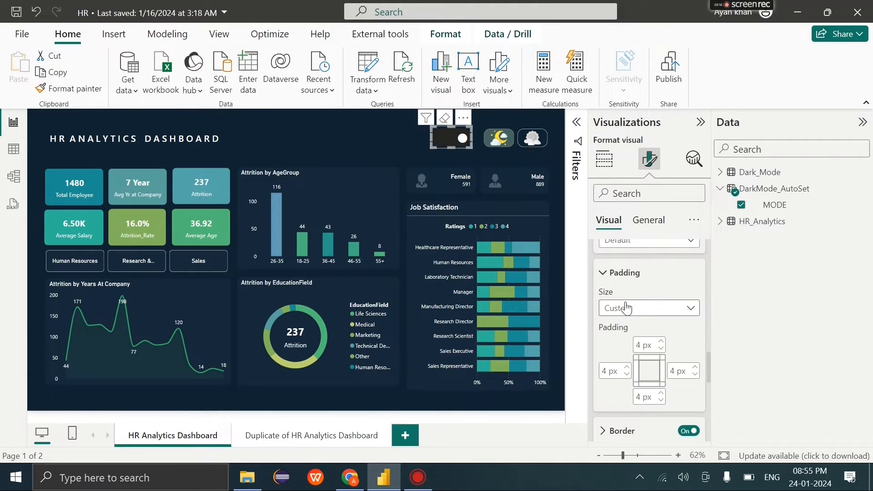
pyautogui.scroll(2, 628, 308)
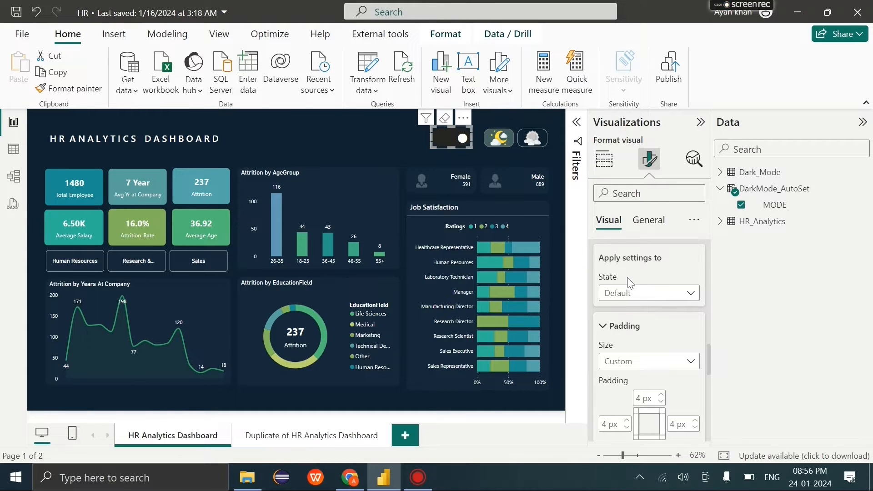
pyautogui.scroll(-3, 637, 360)
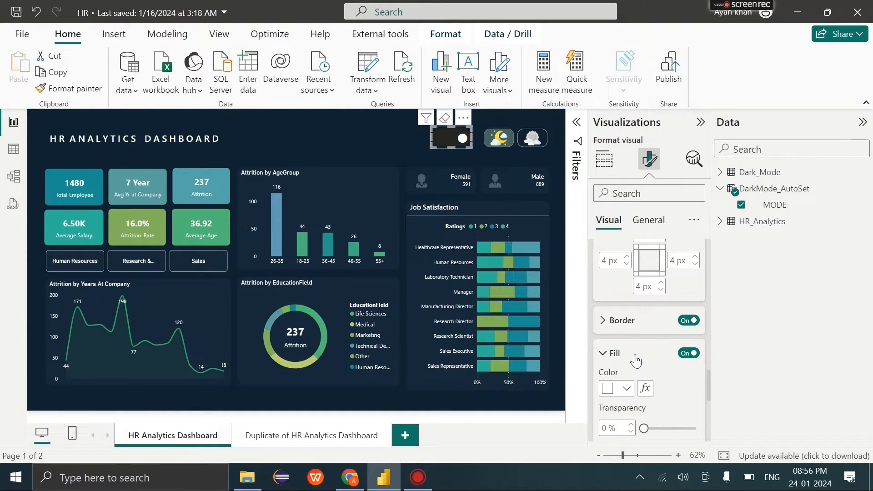
pyautogui.click(457, 147)
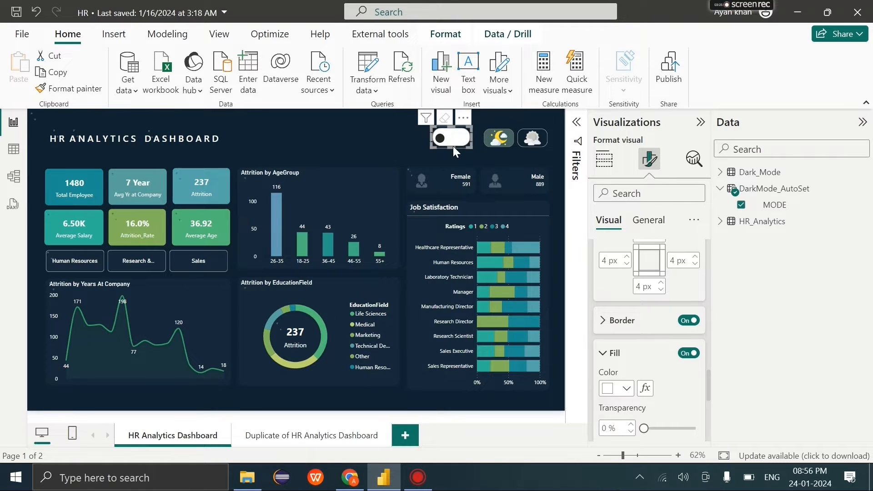
pyautogui.scroll(-2, 655, 414)
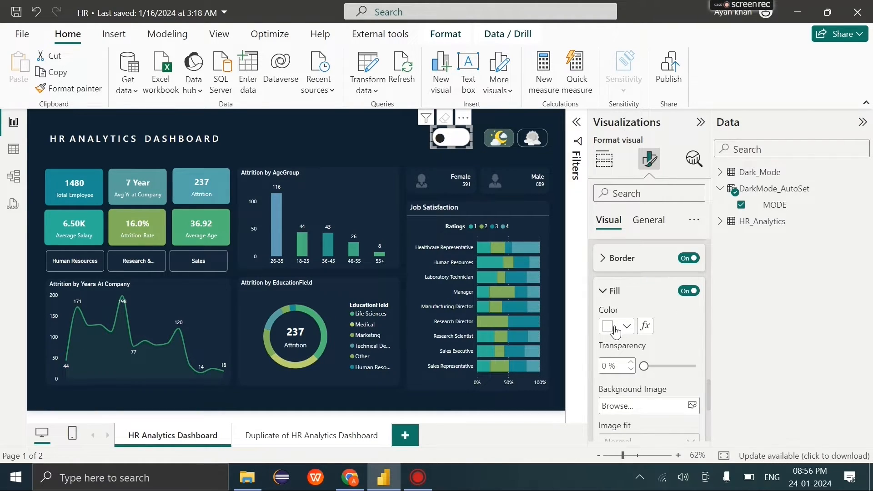
pyautogui.click(616, 327)
pyautogui.click(616, 148)
# Set the callout value color for the Default state to white
pyautogui.scroll(-5, 627, 323)
pyautogui.scroll(3, 629, 327)
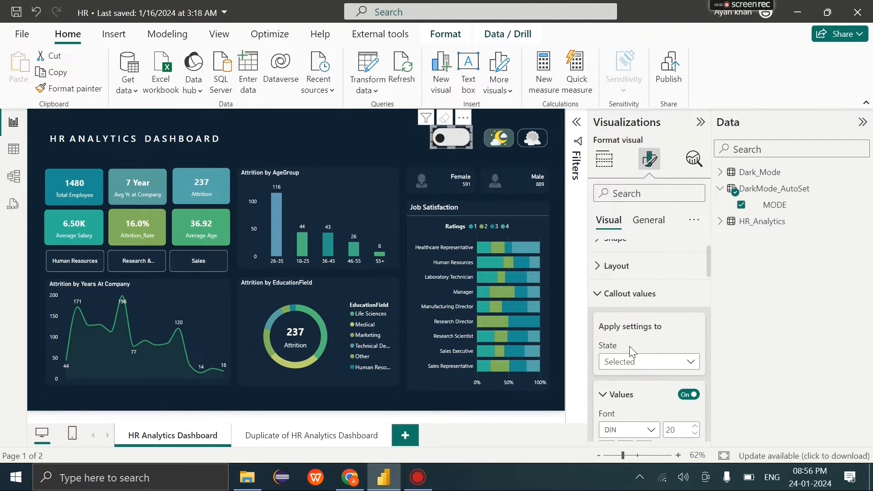
pyautogui.click(637, 362)
pyautogui.click(636, 379)
pyautogui.scroll(-3, 635, 378)
pyautogui.click(623, 360)
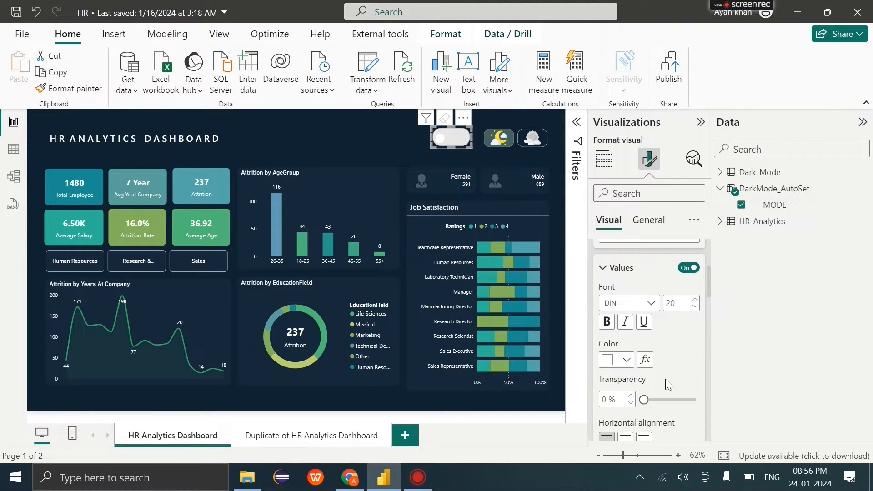
# Set the buttons' Default-state fill to the second-lightest grey shade under the white theme color
pyautogui.scroll(-10, 665, 385)
pyautogui.scroll(-2, 665, 378)
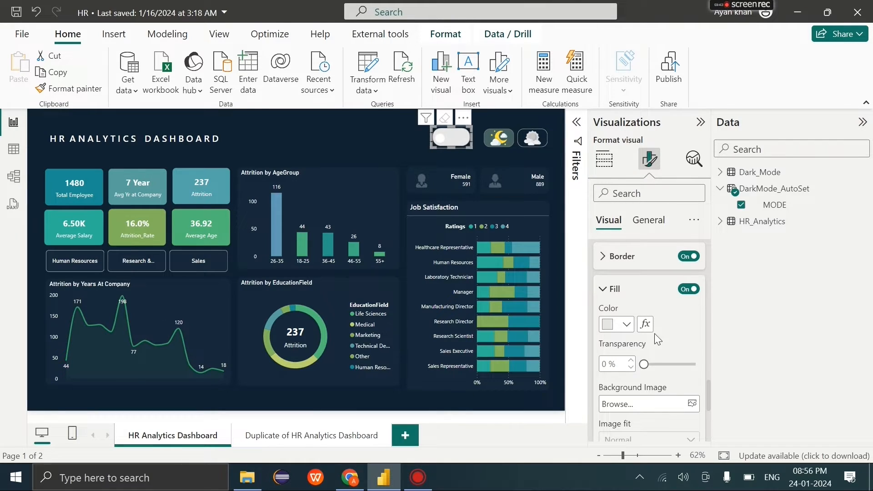
pyautogui.click(616, 325)
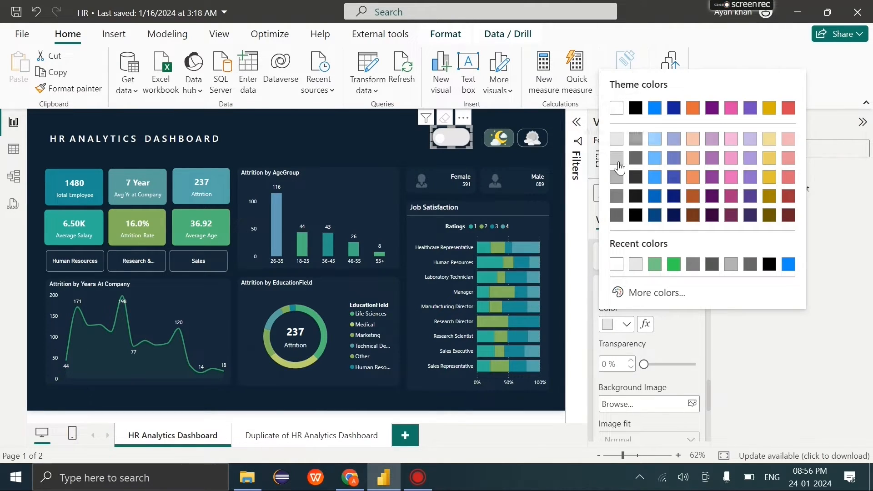
pyautogui.click(618, 162)
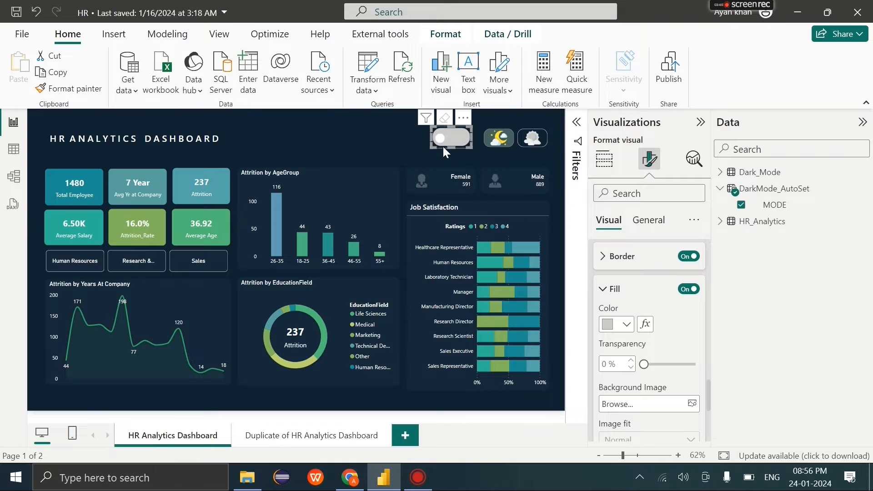
# Set the buttons' Selected-state fill to the soft green recent color and toggle the slicer on and off to test it
pyautogui.scroll(3, 660, 349)
pyautogui.scroll(5, 661, 349)
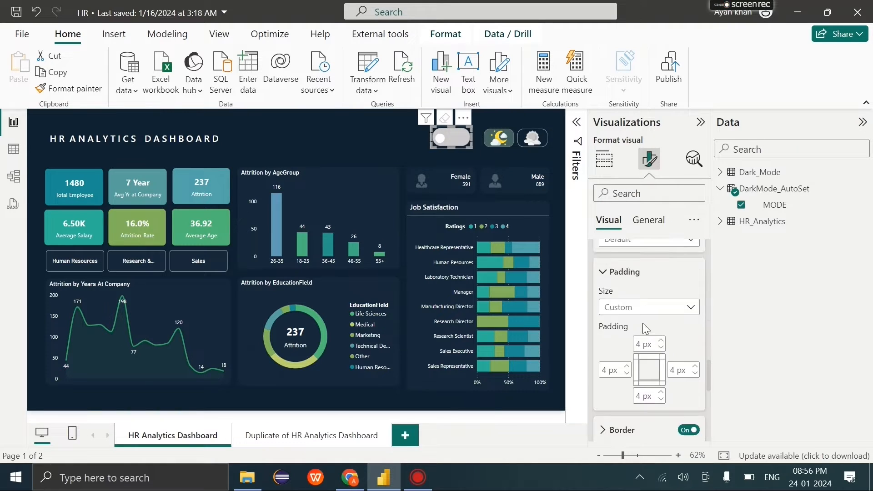
pyautogui.click(642, 353)
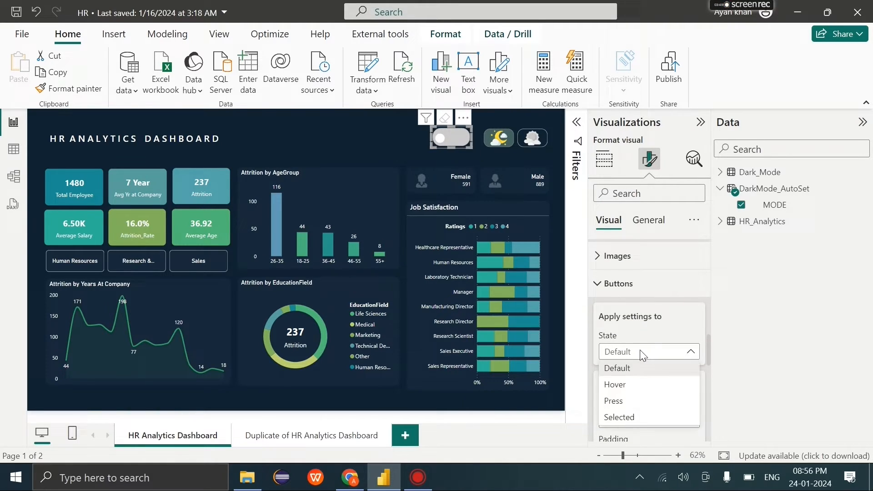
pyautogui.click(627, 421)
pyautogui.scroll(-3, 609, 386)
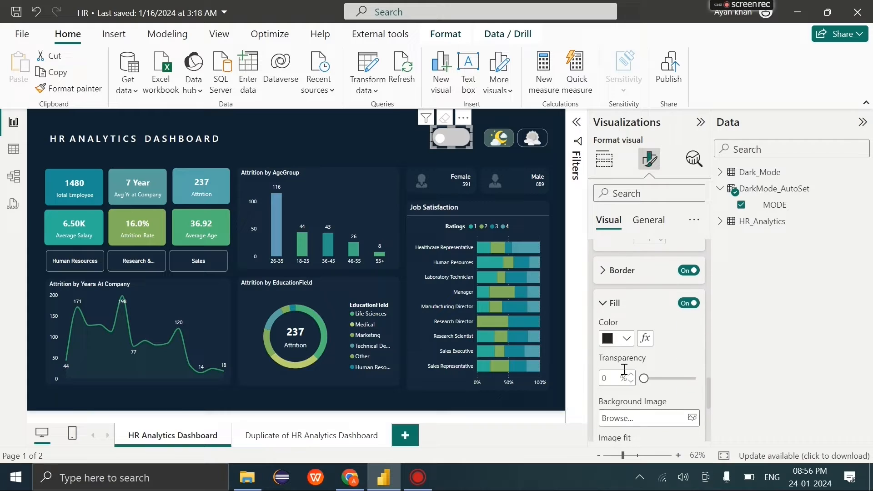
pyautogui.click(620, 341)
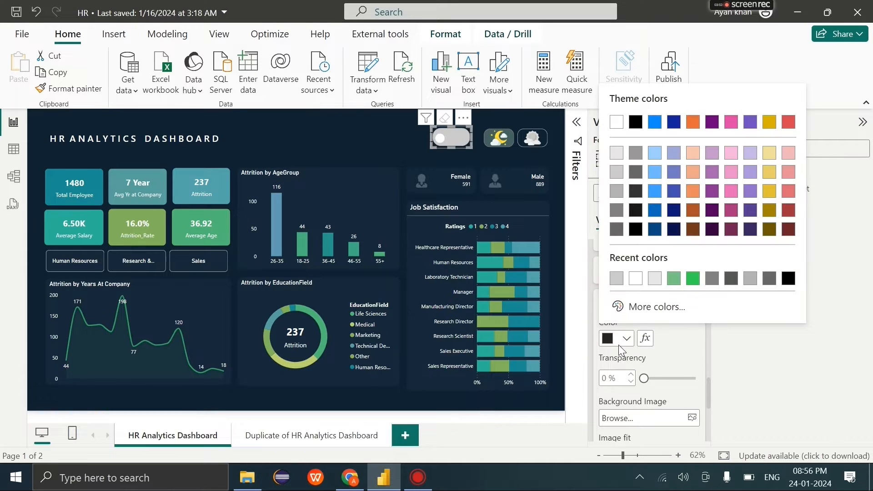
pyautogui.click(674, 278)
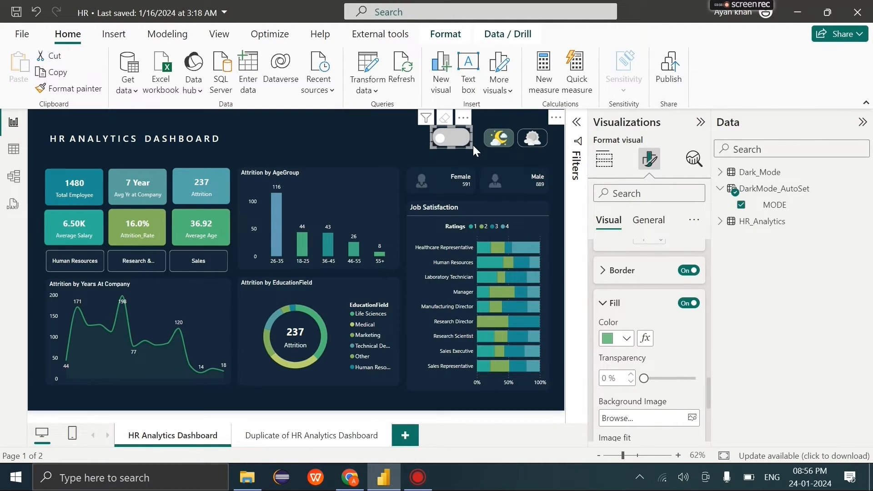
pyautogui.click(460, 143)
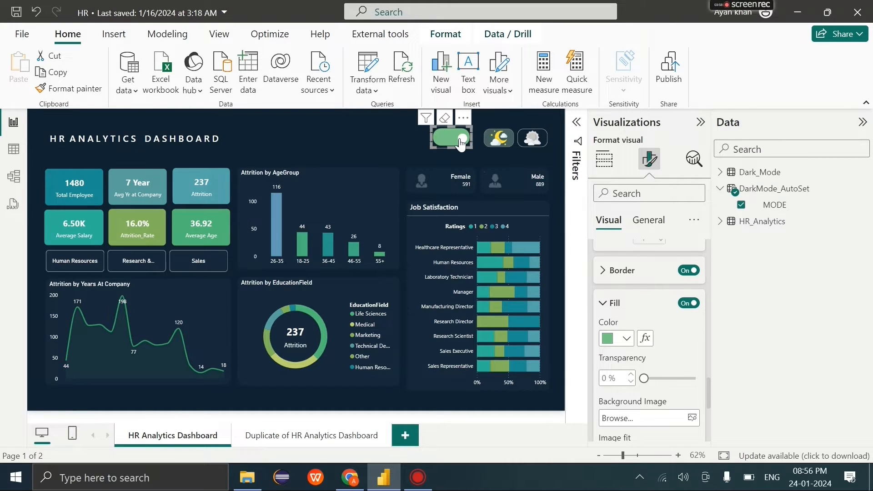
pyautogui.click(461, 143)
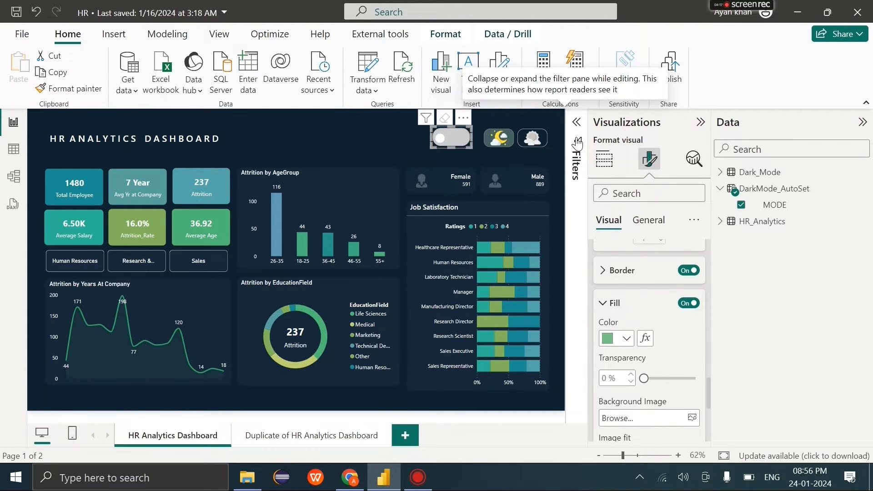
# Create a measure in the DarkMode_AutoSet table defined as CurrentTime = NOW()
pyautogui.click(771, 195)
pyautogui.rightClick(756, 191)
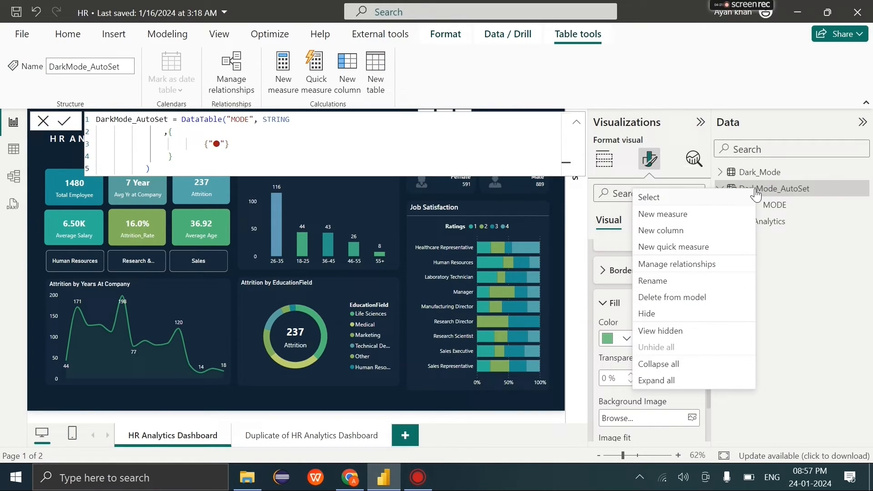
pyautogui.click(694, 219)
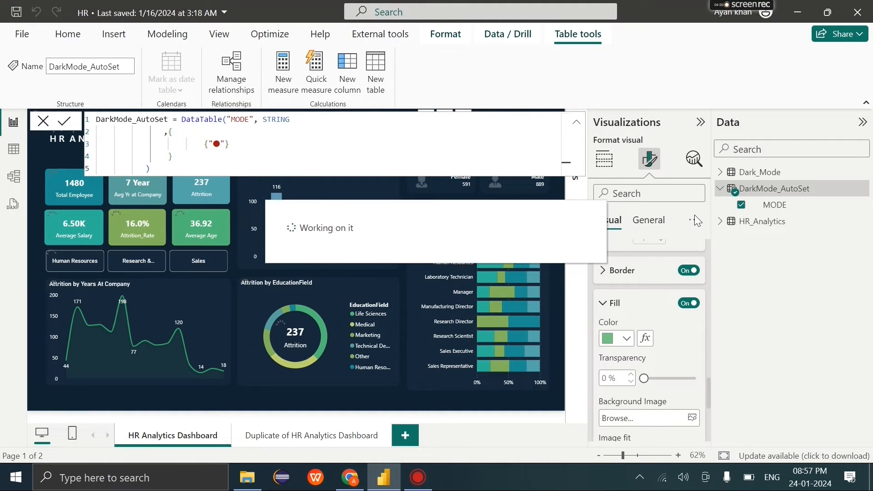
pyautogui.write('CurrentTime= ')
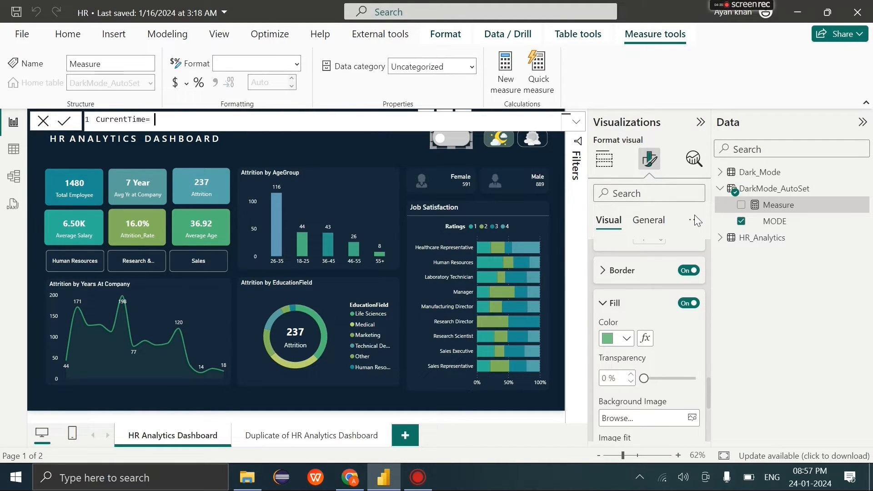
pyautogui.write('NOW')
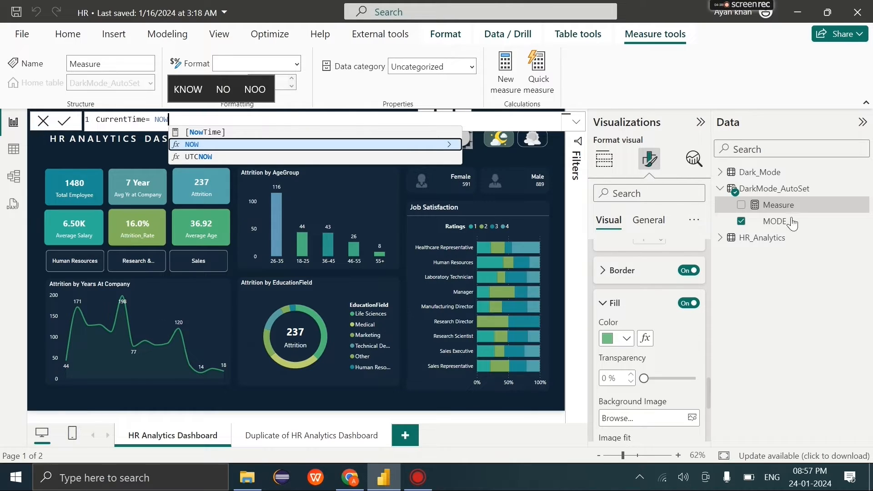
pyautogui.click(452, 145)
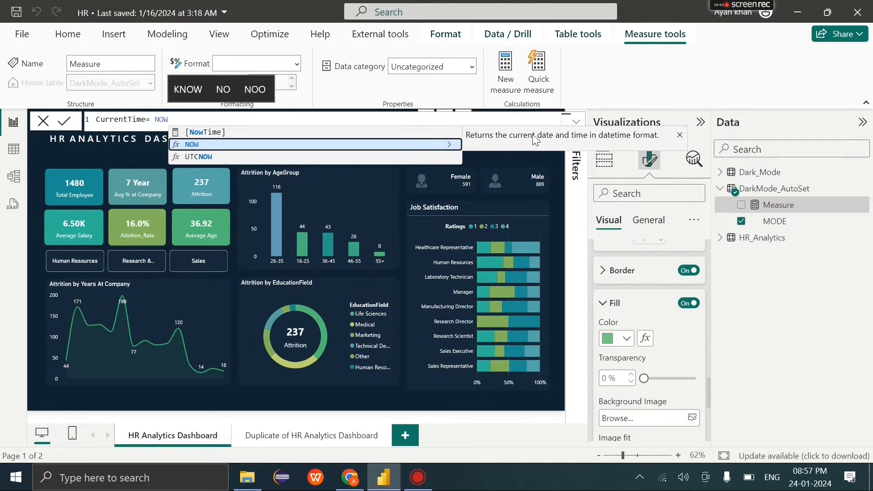
pyautogui.click(371, 145)
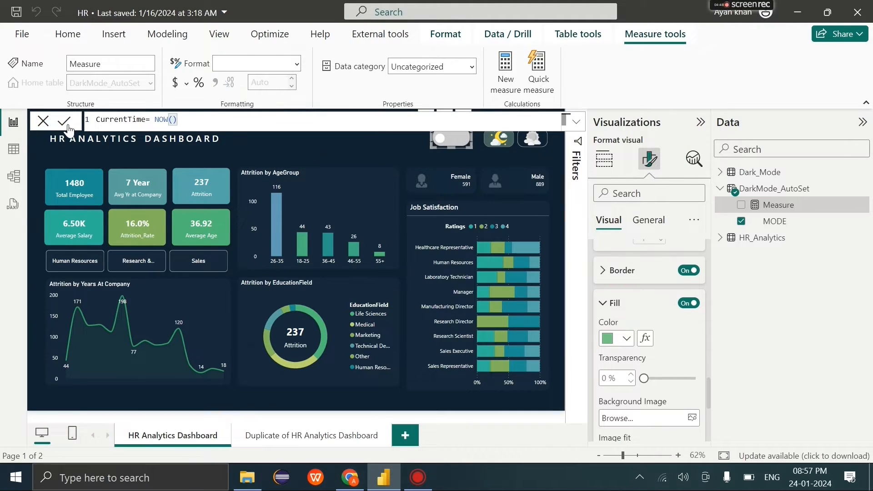
pyautogui.press('Return')
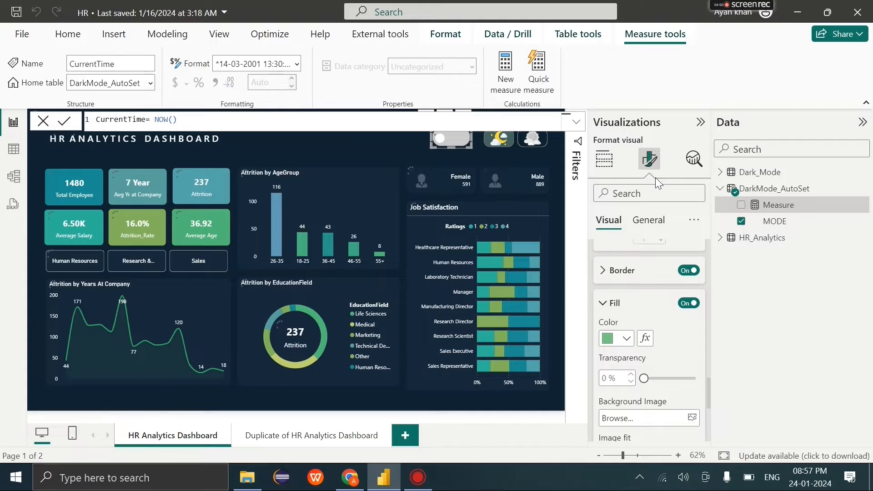
# Show the CurrentTime measure in a separate card visual on the dashboard and widen it to fit the full date and time
pyautogui.click(608, 165)
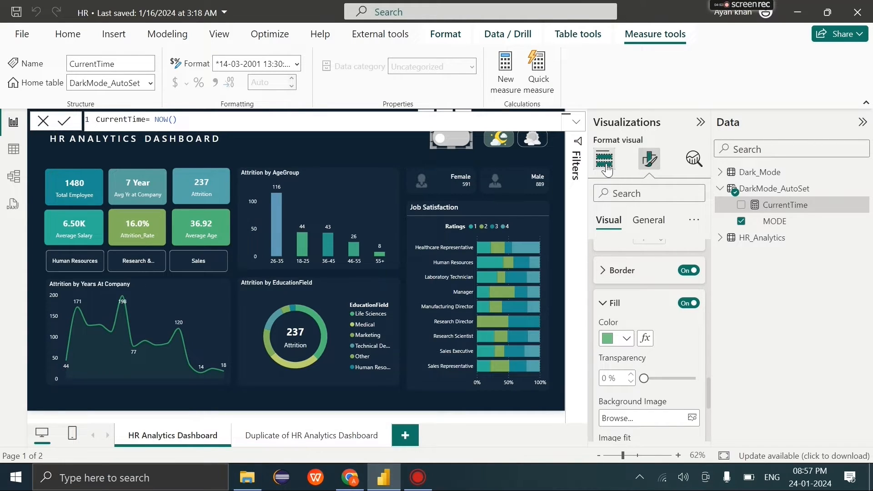
pyautogui.click(740, 205)
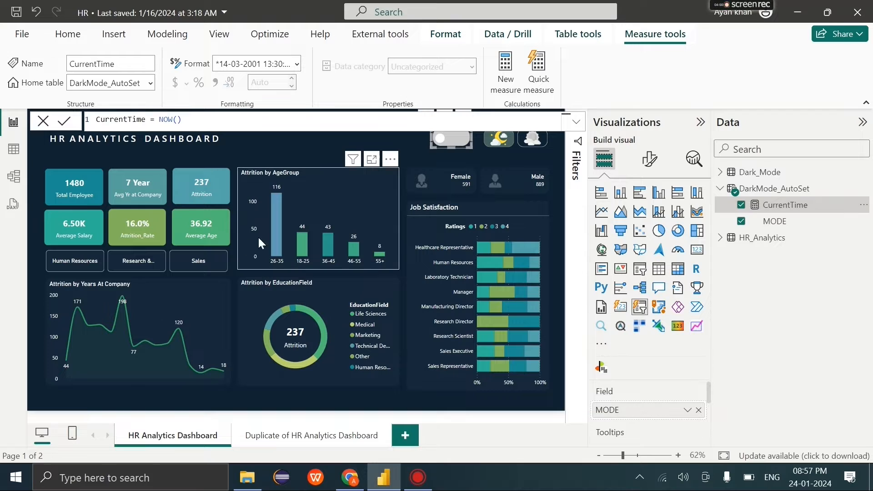
pyautogui.click(42, 122)
pyautogui.moveTo(132, 218); pyautogui.dragTo(266, 240)
pyautogui.click(696, 250)
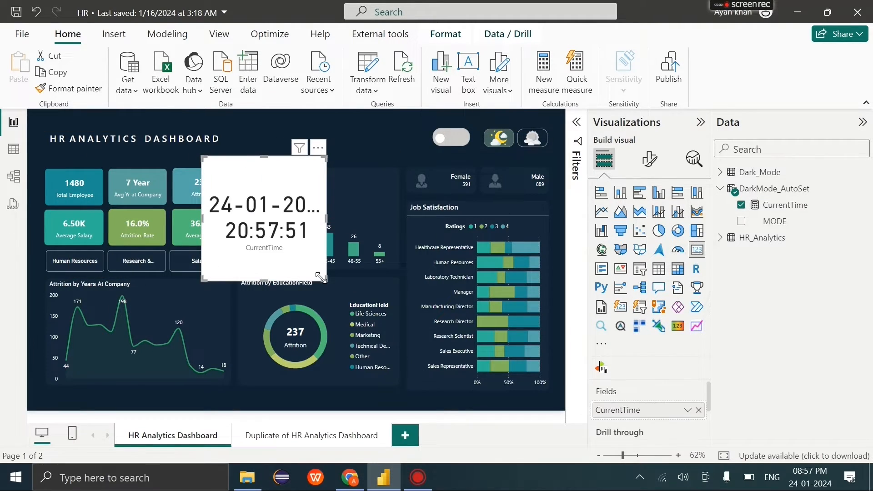
pyautogui.moveTo(325, 280); pyautogui.dragTo(487, 237)
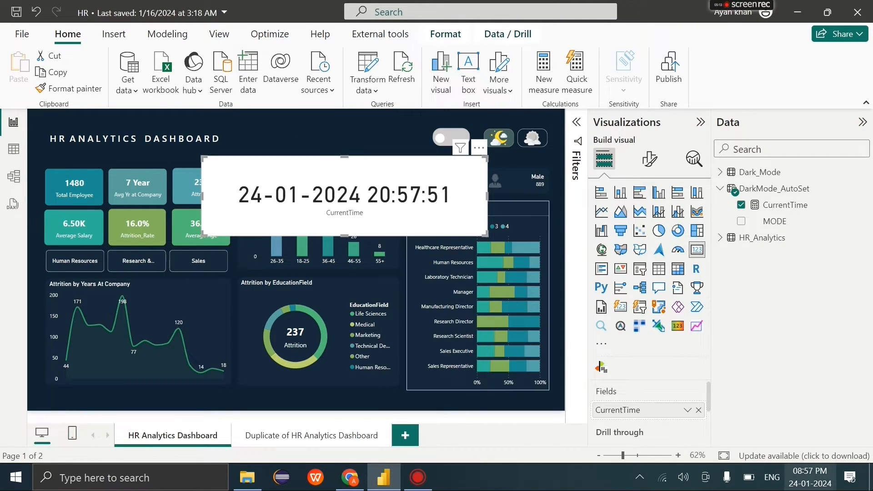
pyautogui.moveTo(813, 483)
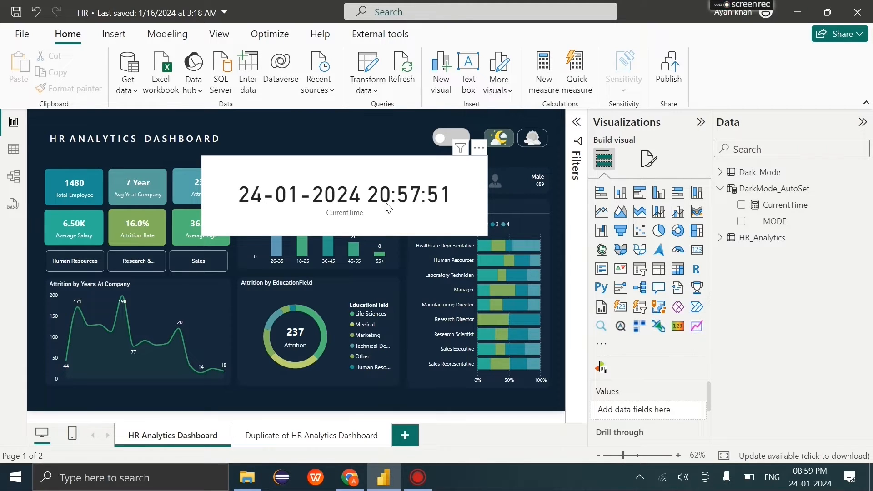
# Change the CurrentTime measure's formula to HOUR(NOW()) and shrink its card over the middle of the dashboard
pyautogui.click(422, 207)
pyautogui.click(785, 205)
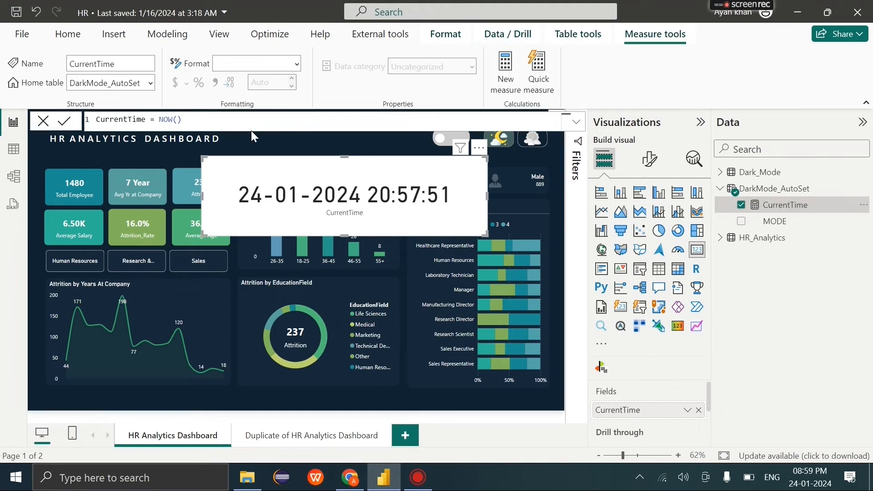
pyautogui.doubleClick(162, 122)
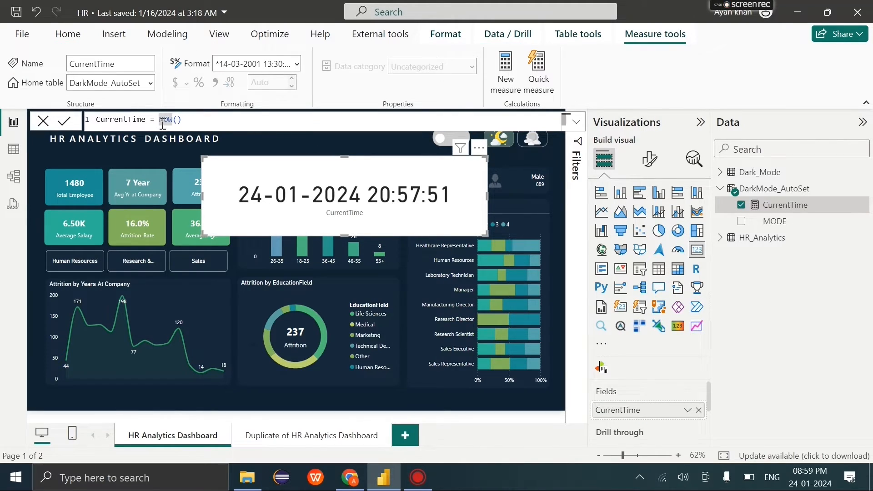
pyautogui.write('HOU')
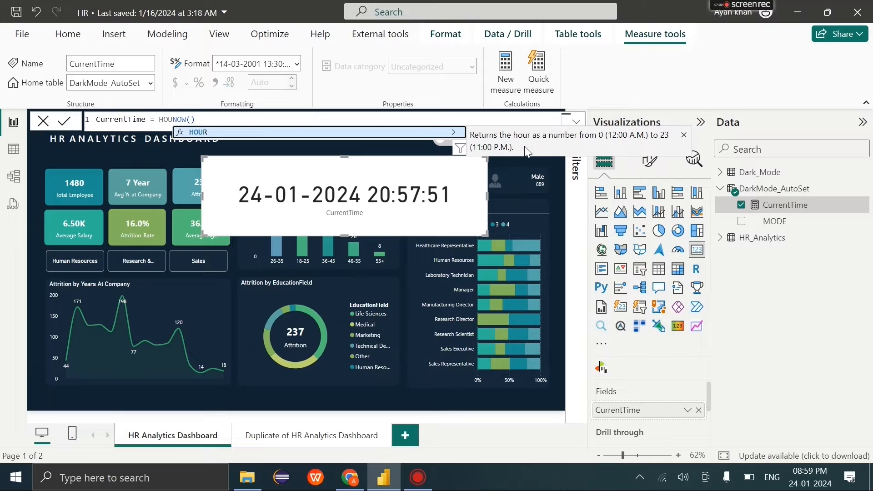
pyautogui.click(195, 136)
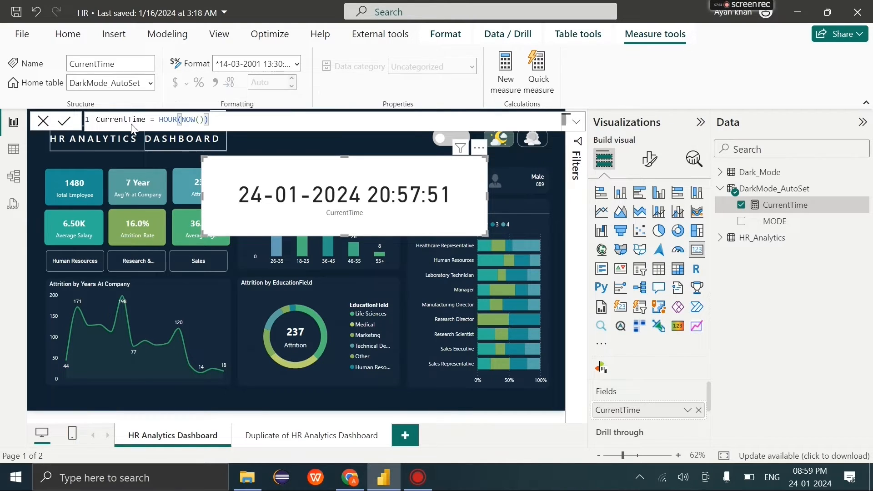
pyautogui.click(68, 127)
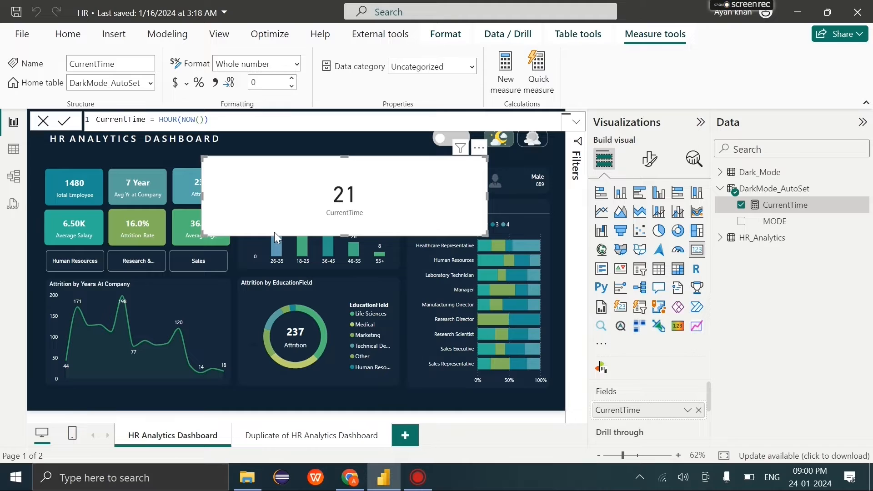
pyautogui.click(43, 121)
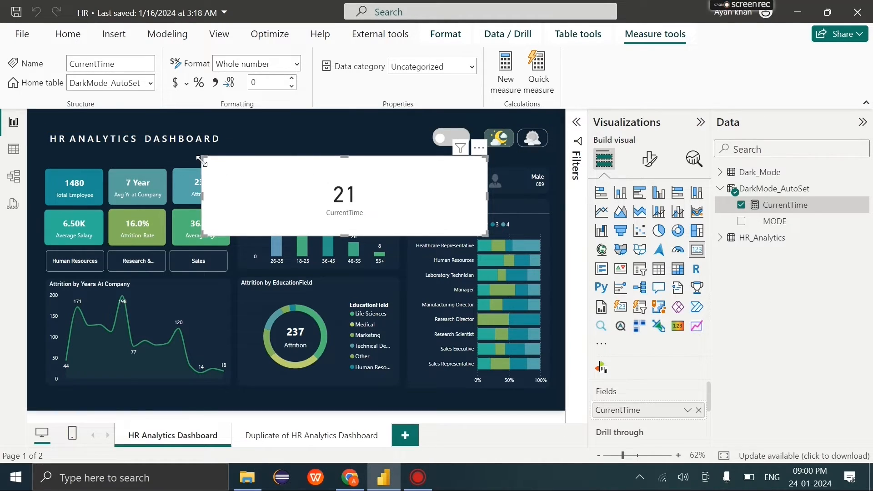
pyautogui.moveTo(202, 157); pyautogui.dragTo(321, 184)
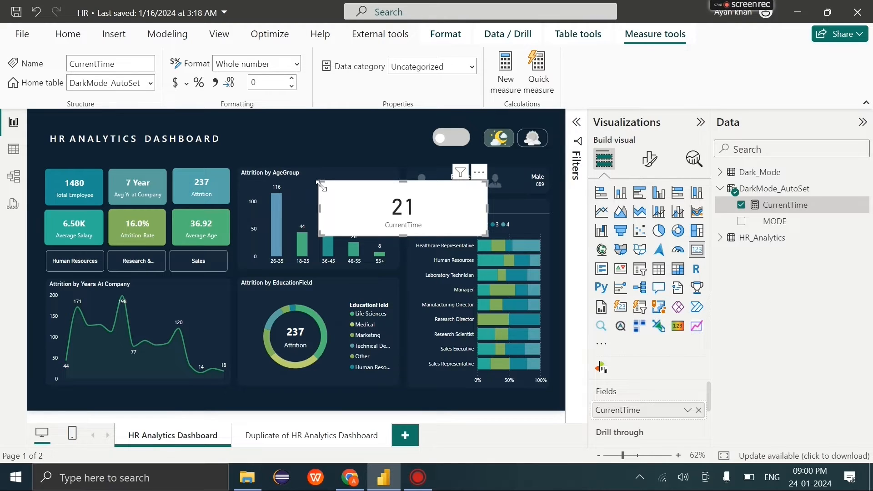
# Switch the dashboard to light mode and back to dark mode with the sun and moon slicer
pyautogui.click(769, 189)
pyautogui.click(769, 212)
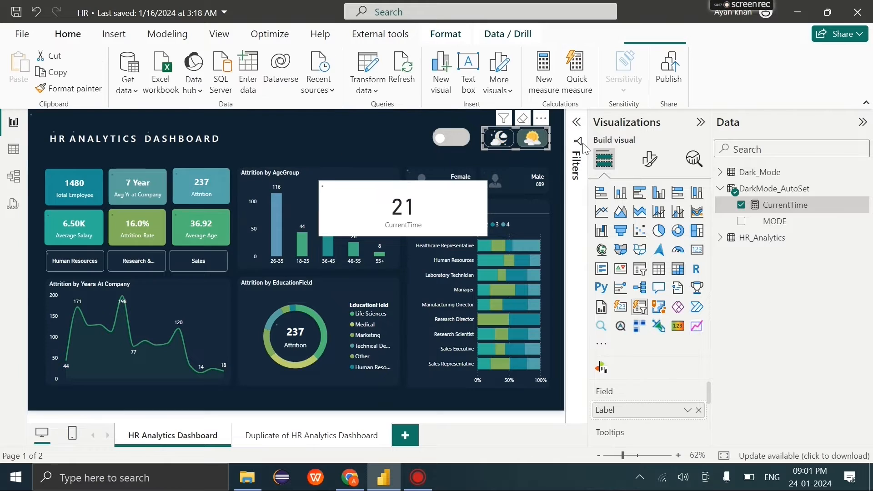
pyautogui.click(538, 137)
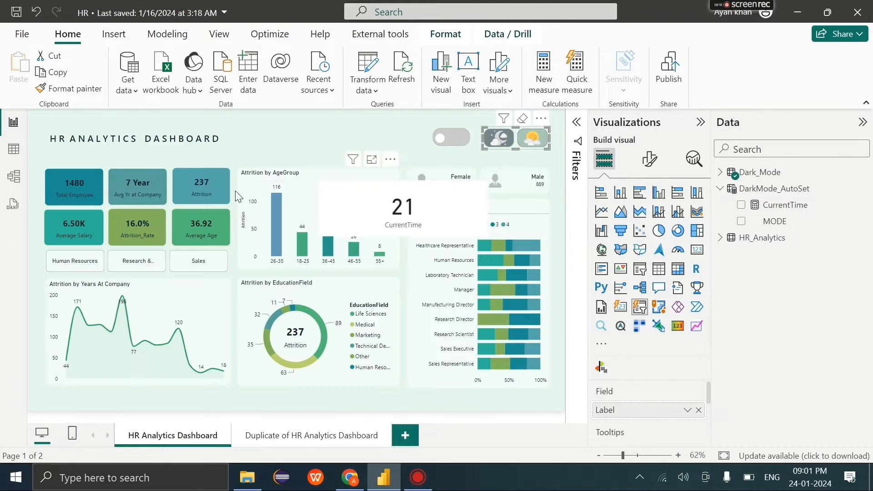
pyautogui.click(499, 138)
# Start a measure named Dark_Theme in the DarkMode_AutoSet table, using CALCULATE with VALUES(Dark_Mode[Background]) as its expression
pyautogui.rightClick(746, 187)
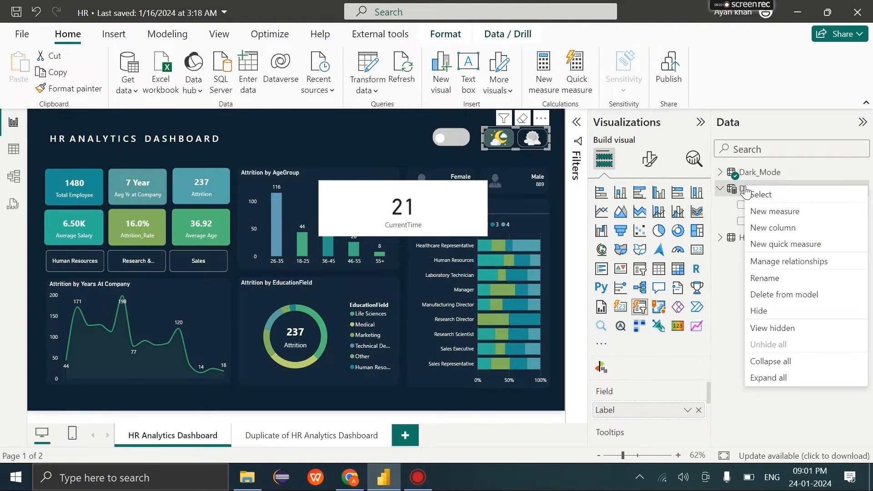
pyautogui.click(756, 221)
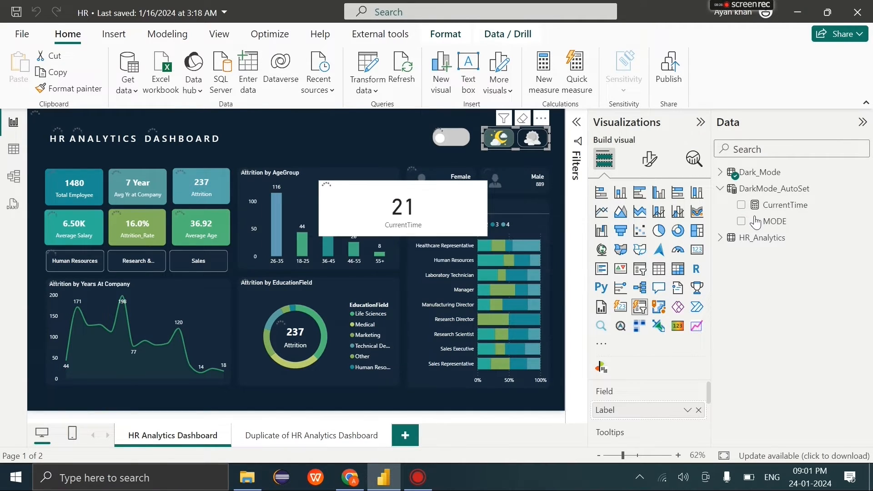
pyautogui.write('Dark_Theme = CALCULATE(')
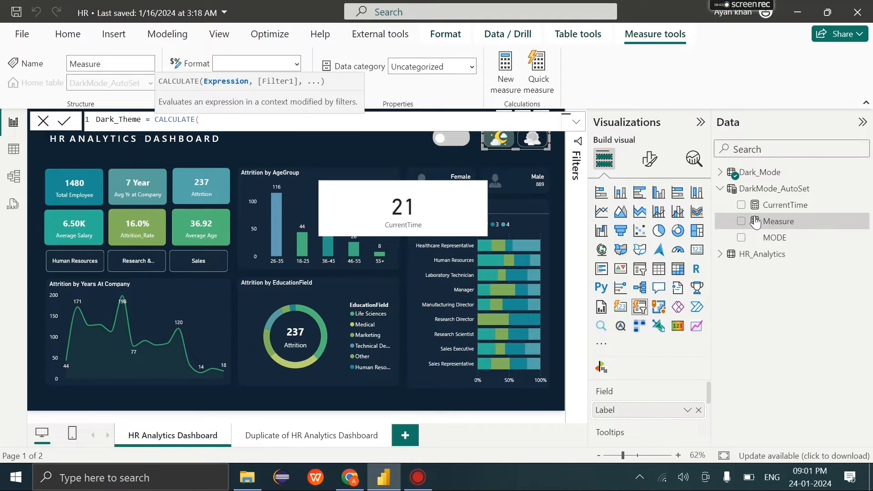
pyautogui.write(')')
pyautogui.press('Left')
pyautogui.write('VA')
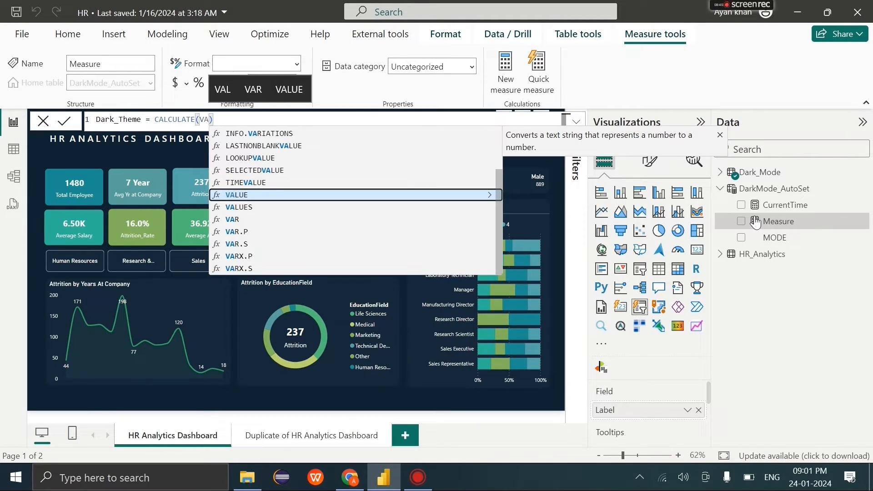
pyautogui.press('Down')
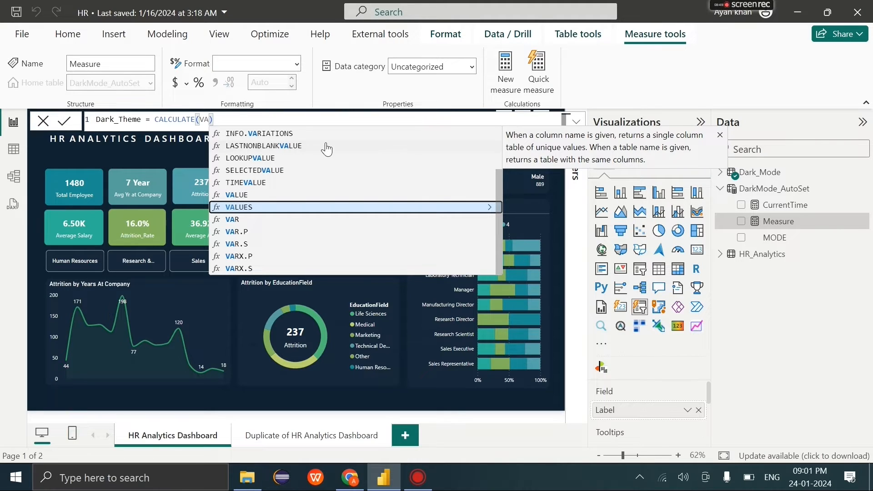
pyautogui.press('Tab')
pyautogui.write(')')
pyautogui.press('Left')
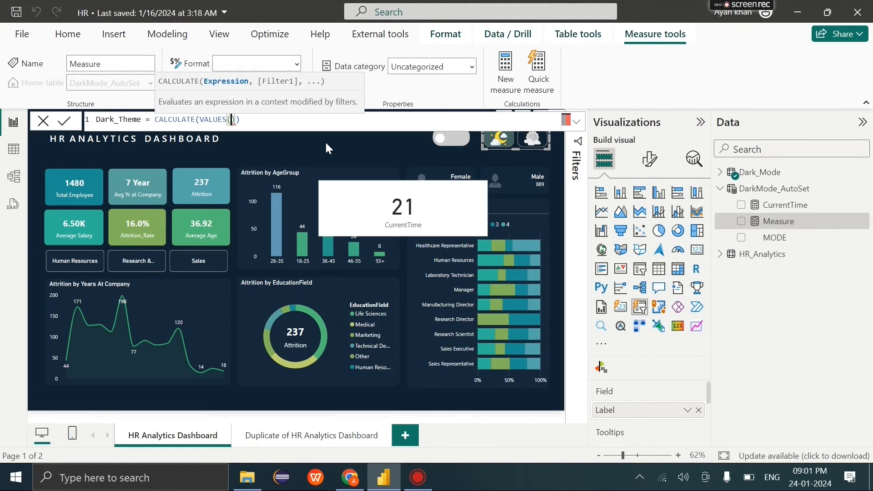
pyautogui.write('dark_m')
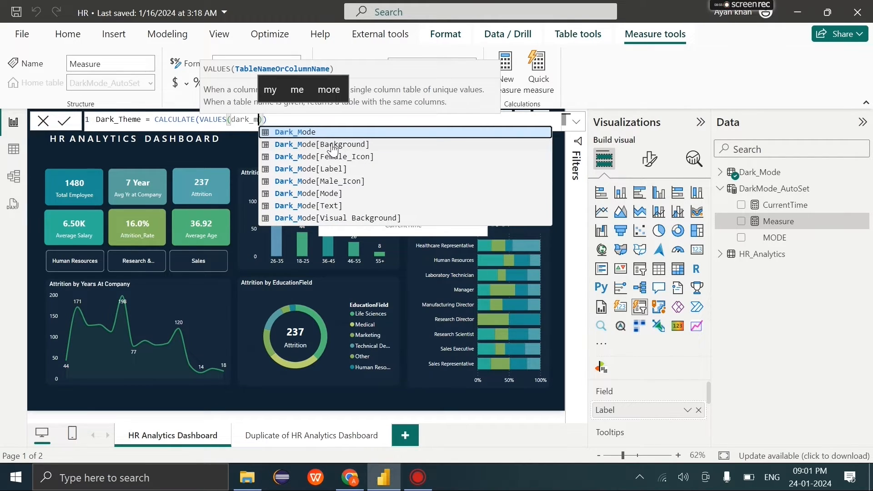
pyautogui.click(333, 148)
pyautogui.write('),')
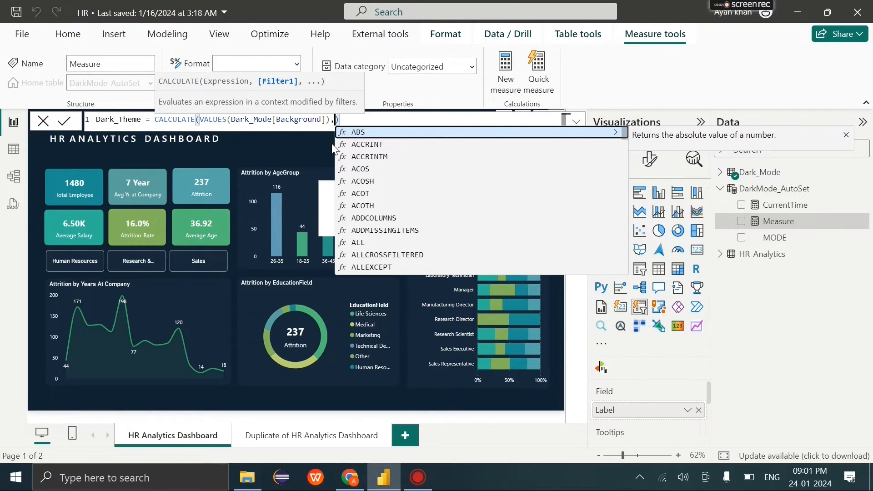
# Add the filter Dark_Mode[Mode]="Dark" to the CALCULATE function in the Dark_Theme formula
pyautogui.write('Dar')
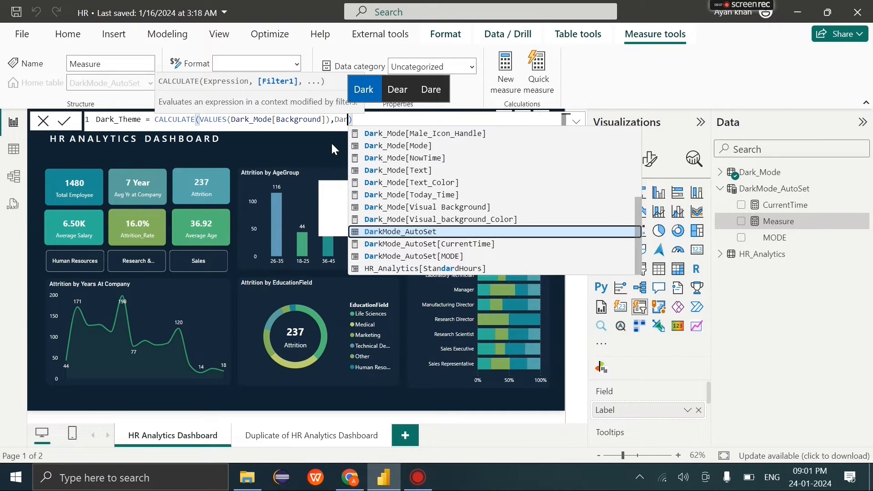
pyautogui.scroll(1, 432, 170)
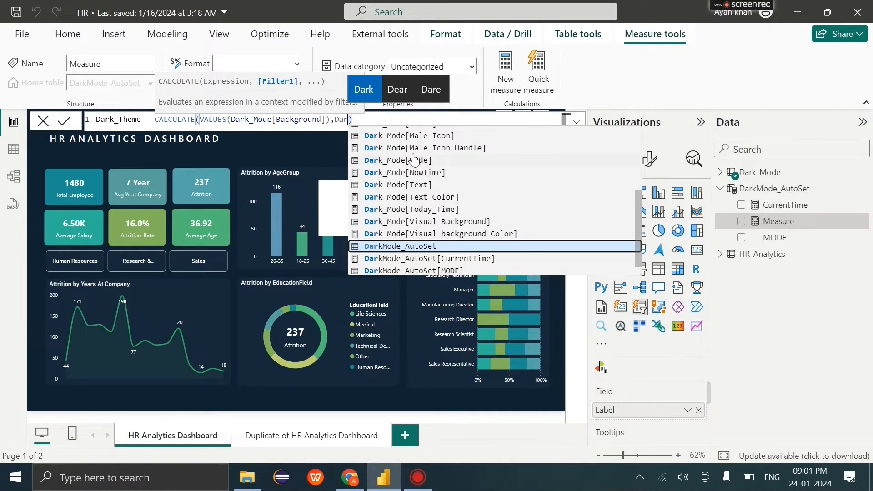
pyautogui.click(412, 159)
pyautogui.write('="')
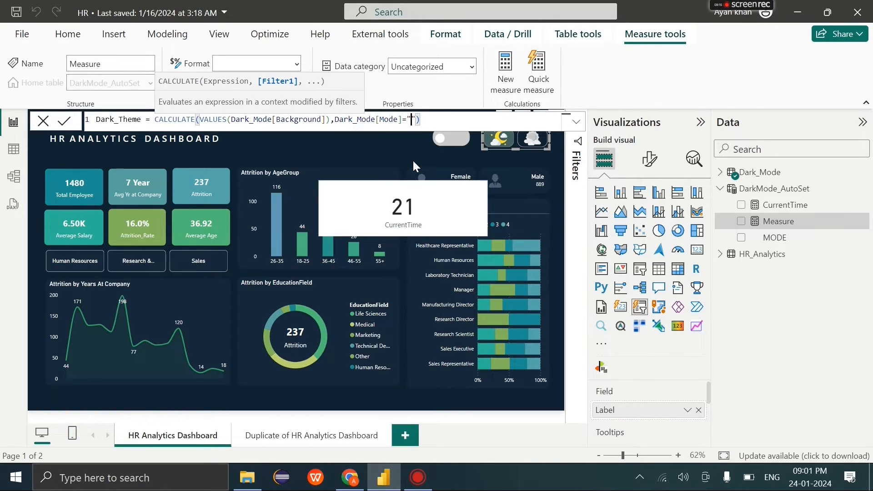
pyautogui.write('DARK')
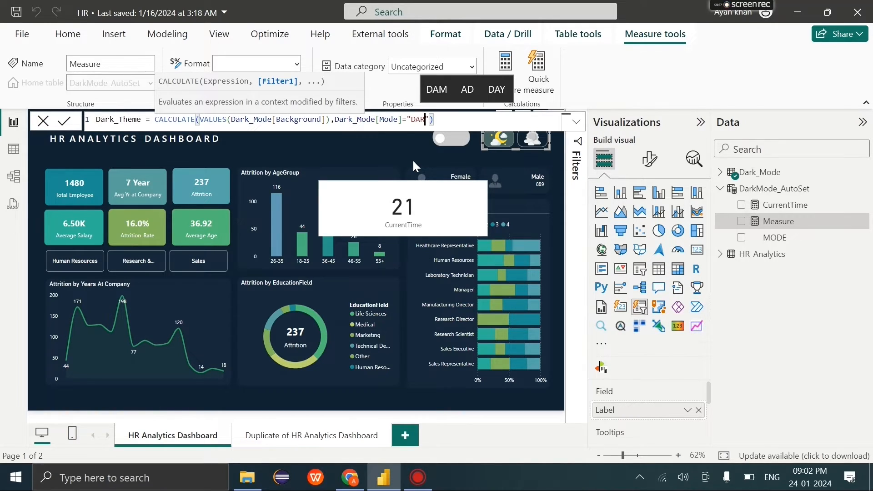
pyautogui.press('BackSpace')
pyautogui.press('BackSpace')
pyautogui.press('BackSpace')
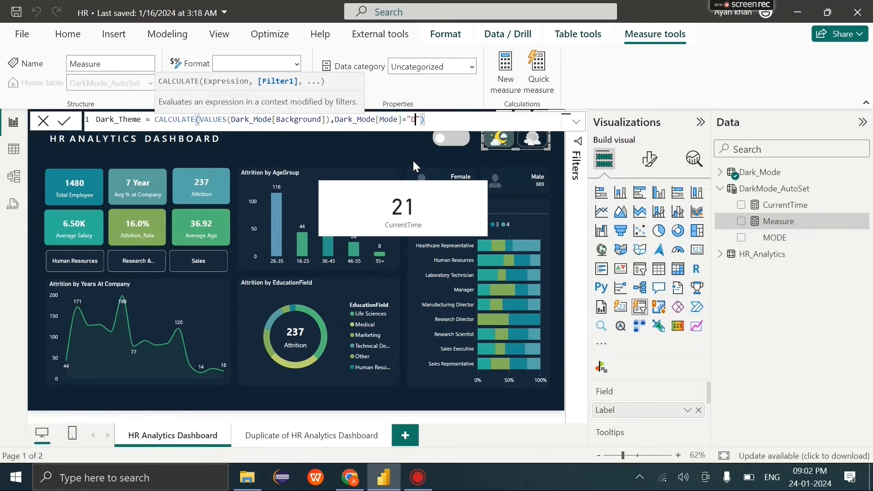
pyautogui.write('ark')
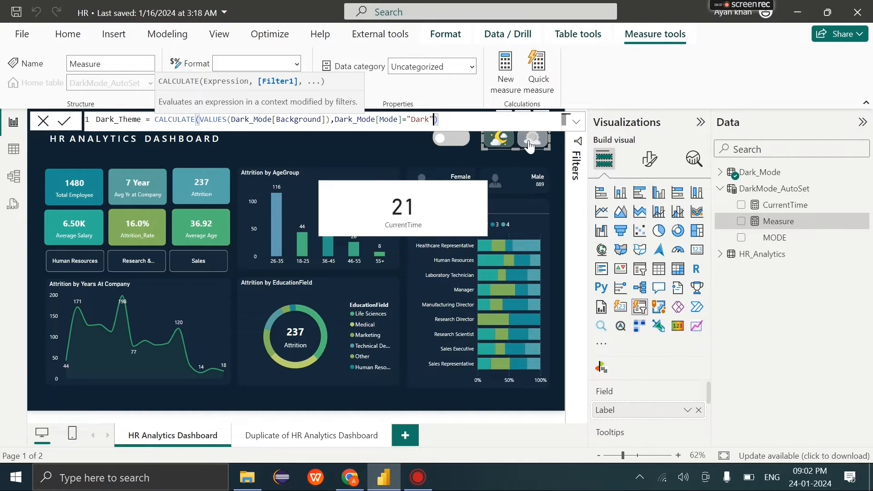
# Add ALL(Dark_Mode[Mode]) as a second filter to the CALCULATE function in the Dark_Theme formula
pyautogui.write(',')
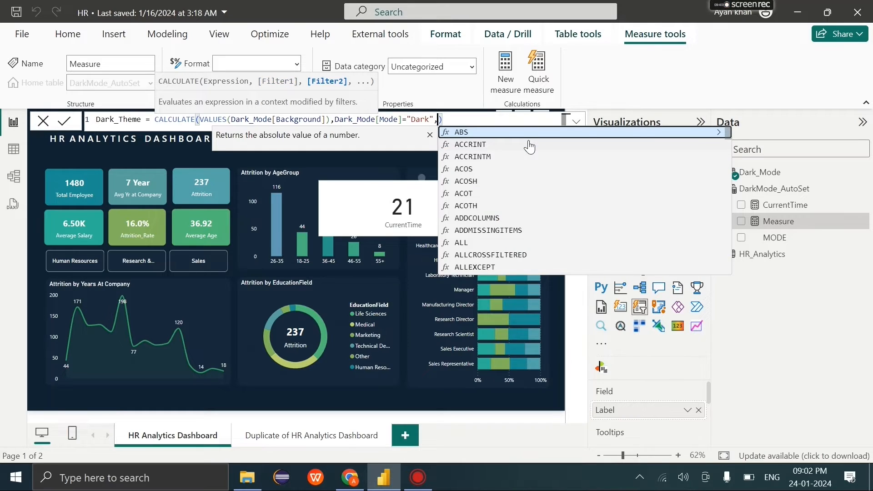
pyautogui.write('ALL')
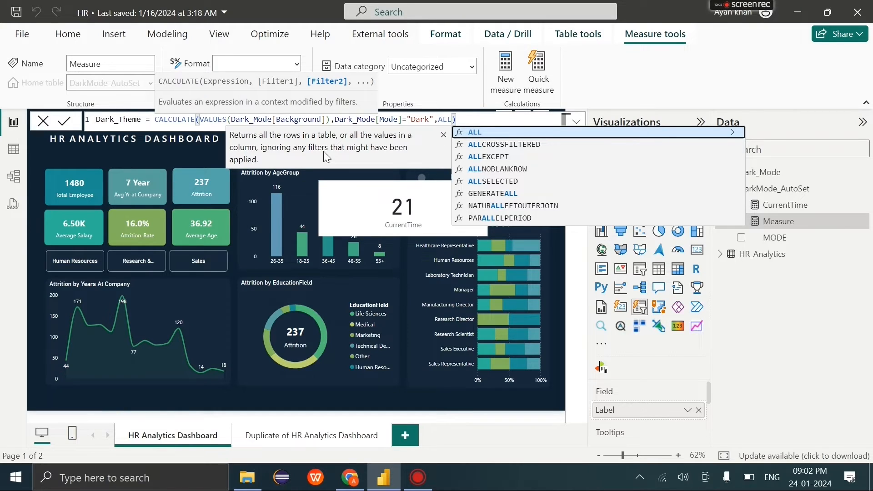
pyautogui.write('()')
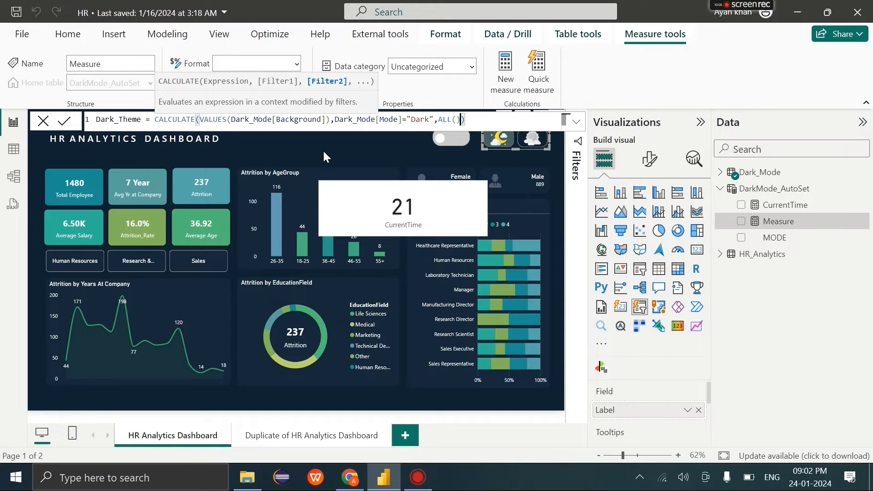
pyautogui.press('Left')
pyautogui.press('Left')
pyautogui.write('Dar')
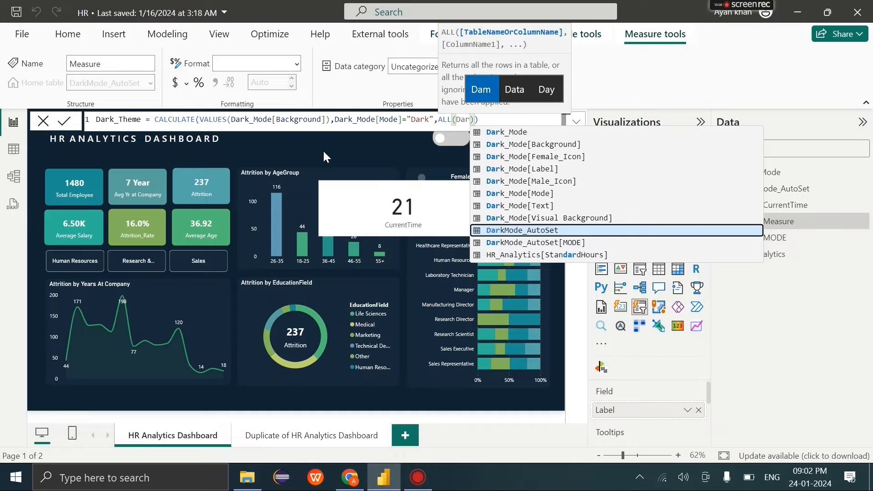
pyautogui.press('Up')
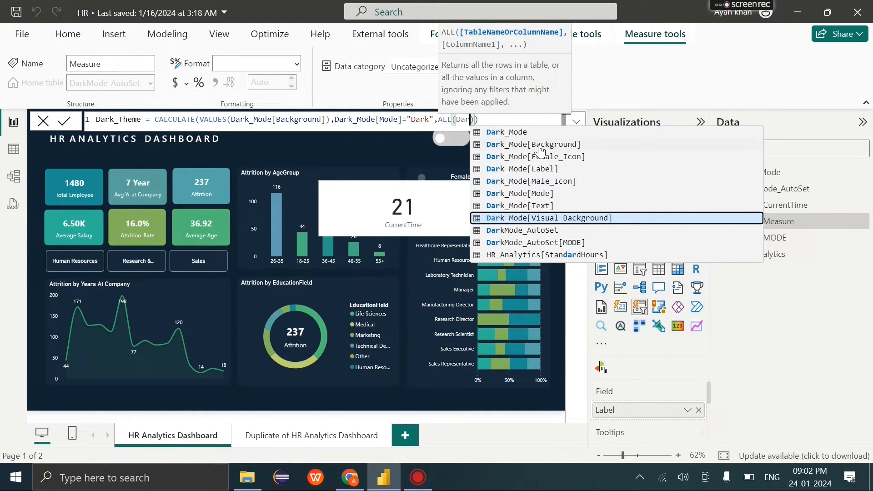
pyautogui.click(541, 194)
# Change the ALL argument in the Dark_Theme formula to the whole Dark_Mode table and commit the measure
pyautogui.click(506, 122)
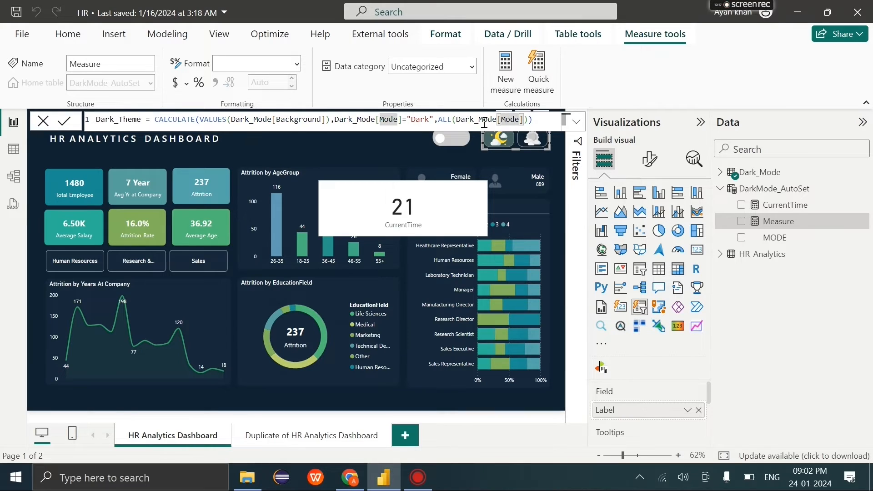
pyautogui.moveTo(523, 122); pyautogui.dragTo(497, 122)
pyautogui.press('BackSpace')
pyautogui.click(464, 120)
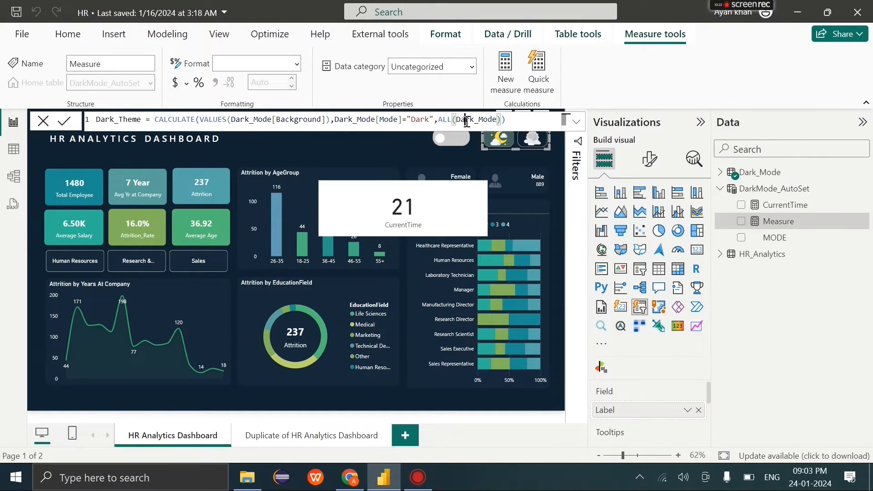
pyautogui.click(64, 122)
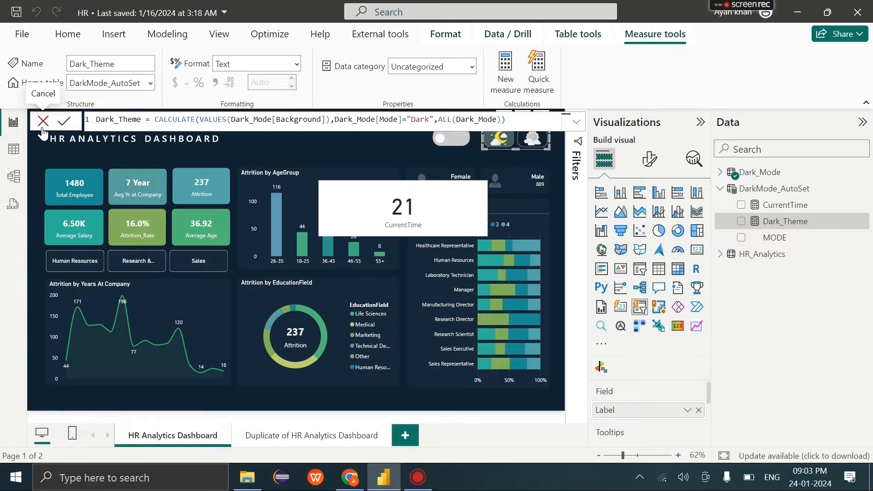
# Create a new measure in DarkMode_AutoSet from a copy of the Dark_Theme formula and name it Light_Theme
pyautogui.tripleClick(194, 122)
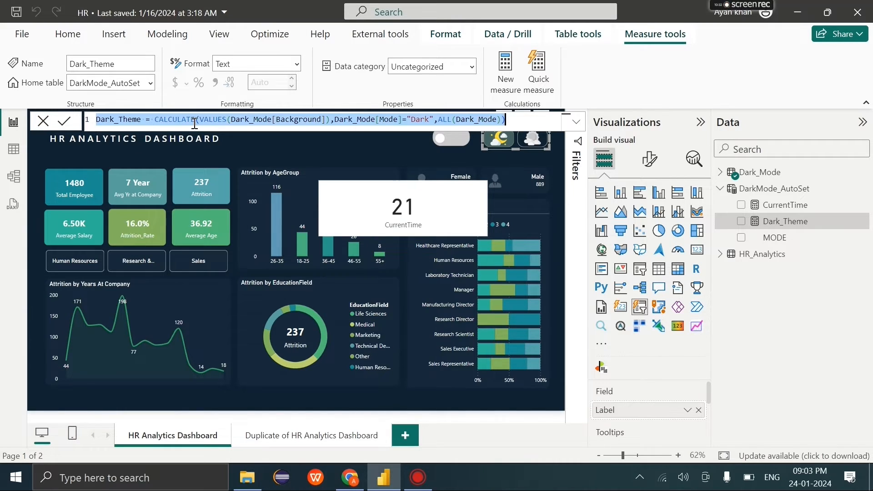
pyautogui.click(43, 121)
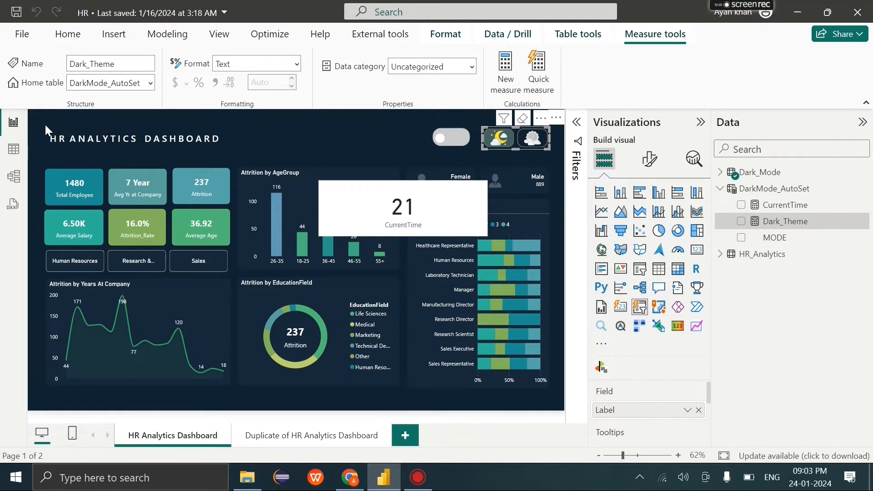
pyautogui.rightClick(790, 188)
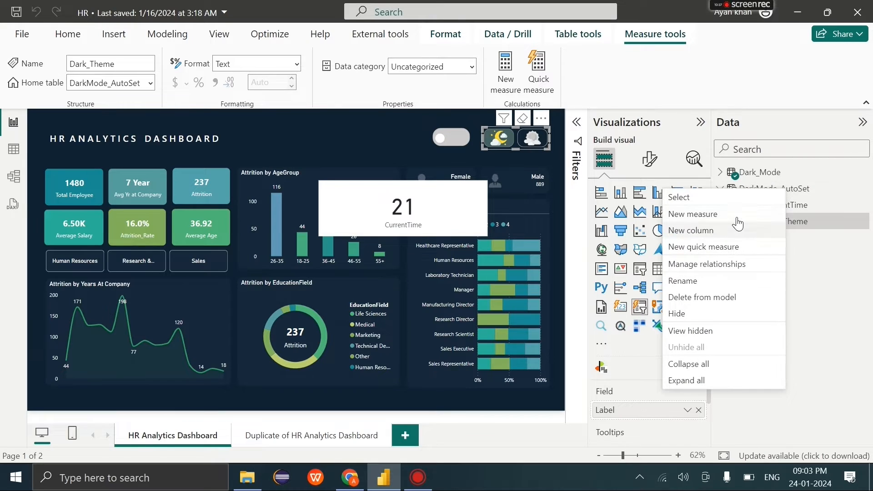
pyautogui.press('Escape')
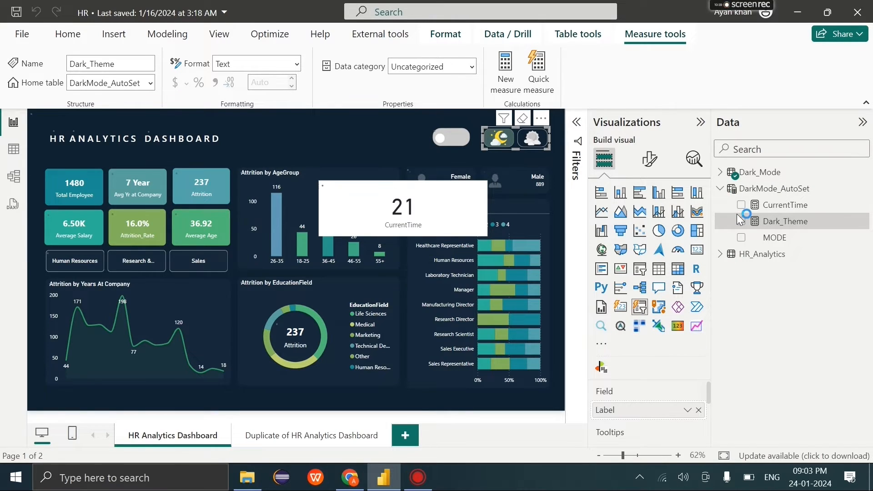
pyautogui.moveTo(114, 120); pyautogui.dragTo(95, 123)
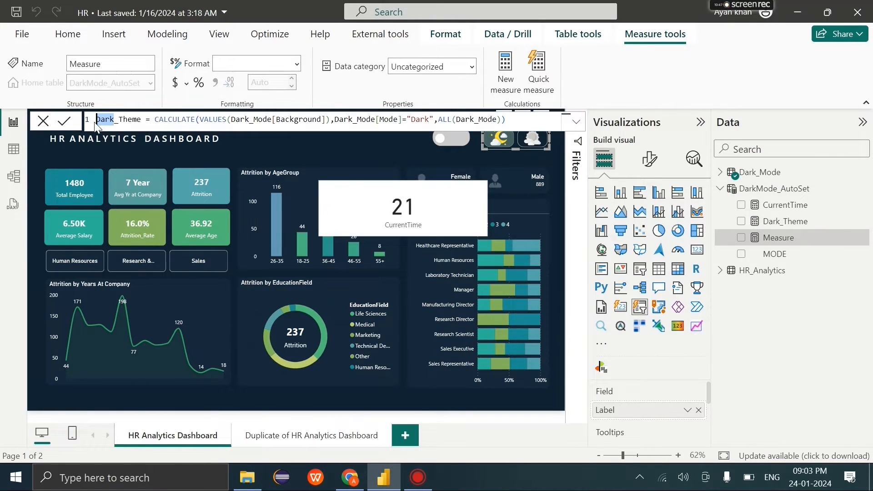
pyautogui.press('BackSpace')
pyautogui.write('Light')
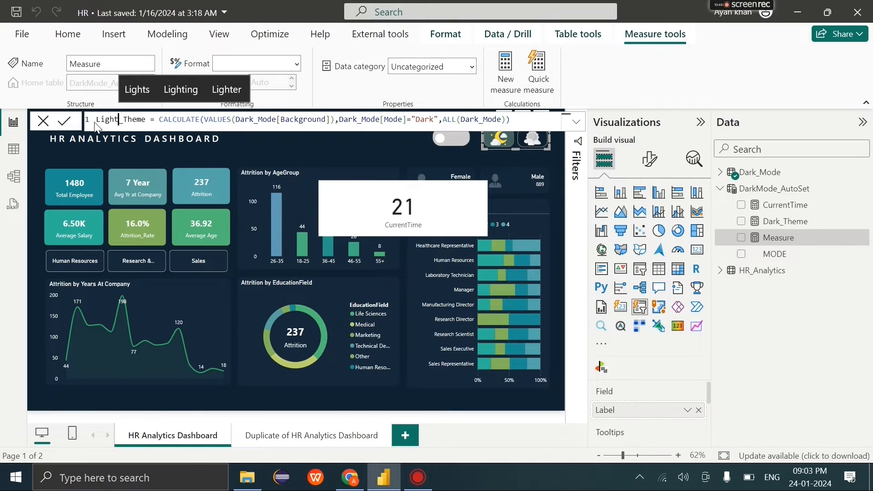
# Set the Mode filter in the Light_Theme formula to "Light", commit the measure and close its formula
pyautogui.moveTo(433, 122); pyautogui.dragTo(415, 122)
pyautogui.press('BackSpace')
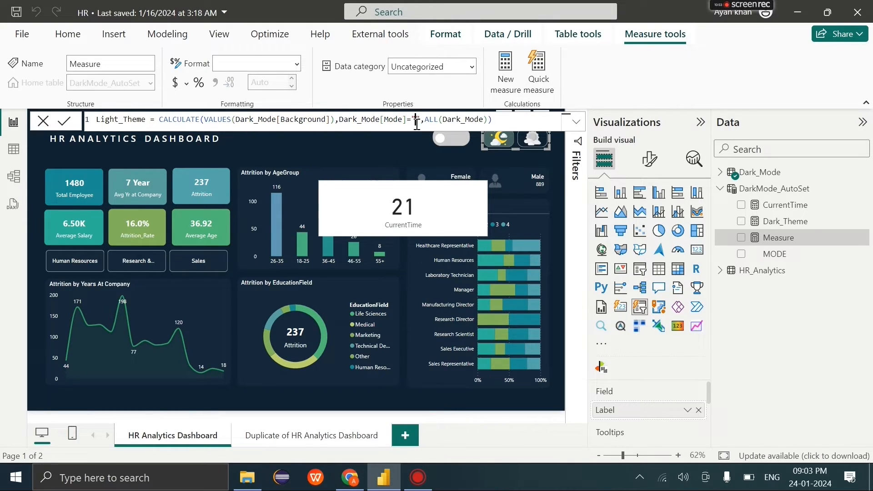
pyautogui.write('Light')
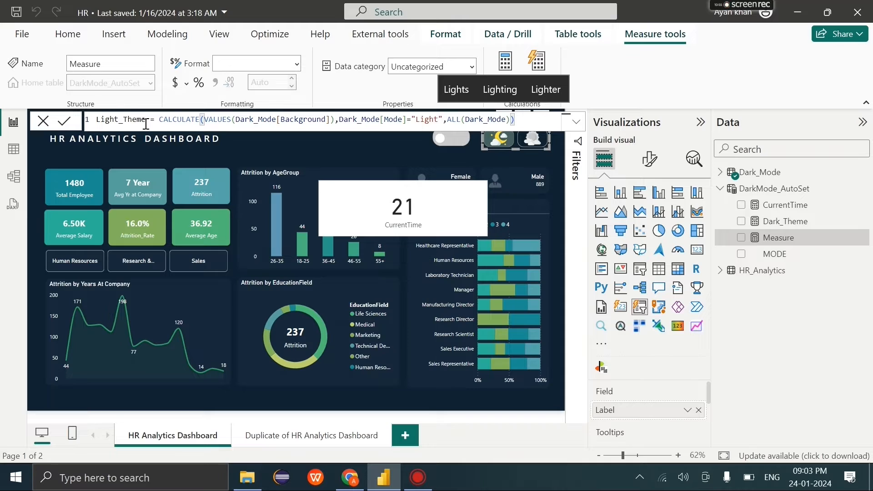
pyautogui.click(71, 126)
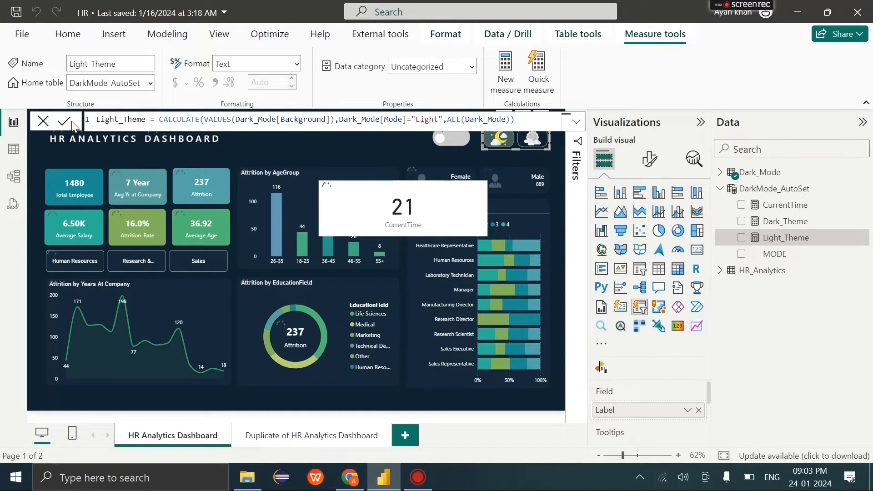
pyautogui.click(43, 121)
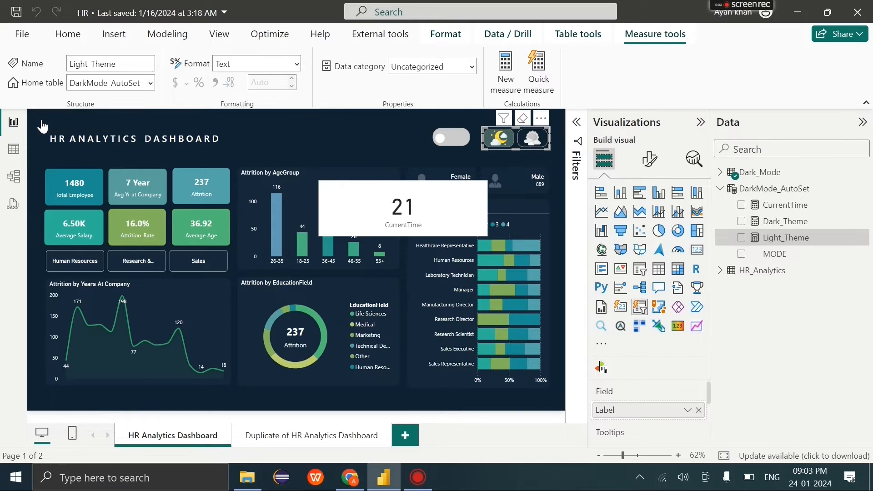
# Add a card visual showing the Dark_Theme measure and move it lower on the dashboard
pyautogui.click(741, 221)
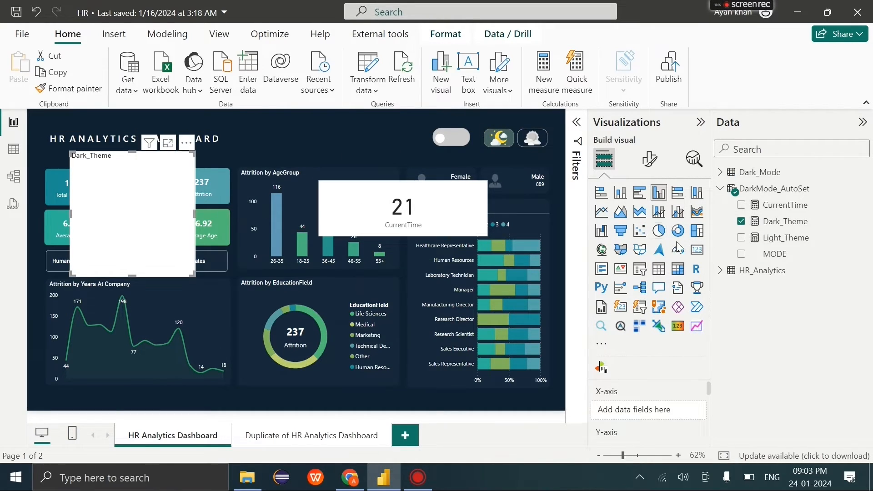
pyautogui.click(696, 253)
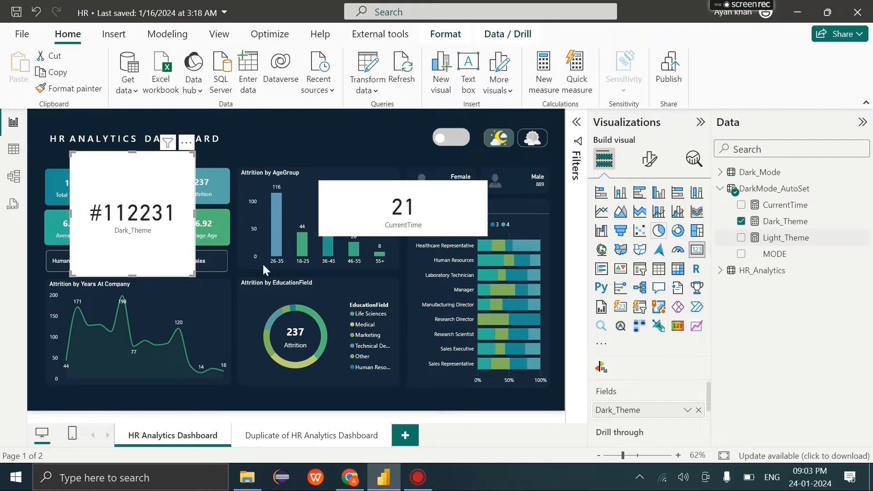
pyautogui.moveTo(136, 211); pyautogui.dragTo(248, 289)
# Duplicate the Dark_Theme card, make the copy show Light_Theme and place it directly beside the original
pyautogui.hotkey('ctrl', 'c')
pyautogui.hotkey('ctrl', 'v')
pyautogui.moveTo(771, 240); pyautogui.dragTo(638, 409)
pyautogui.moveTo(234, 316); pyautogui.dragTo(220, 303)
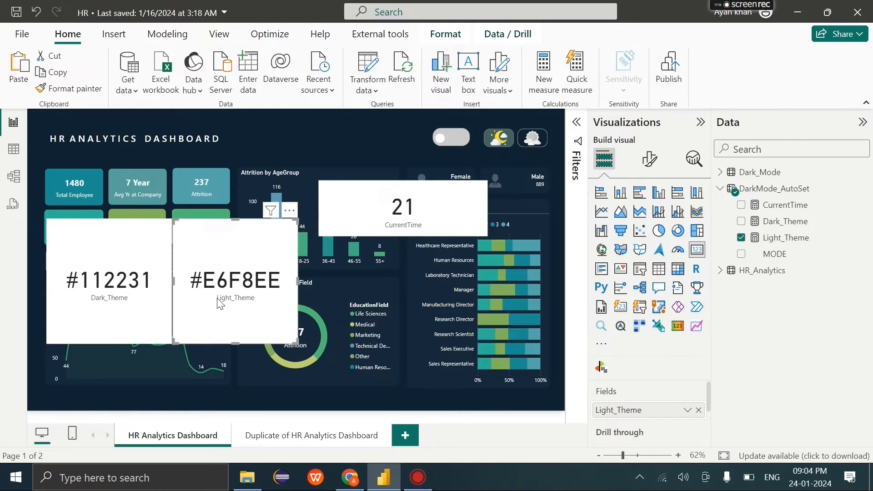
# Set the Light_Theme card's background color conditionally by field value, based on the Light_Theme measure
pyautogui.click(649, 158)
pyautogui.click(650, 220)
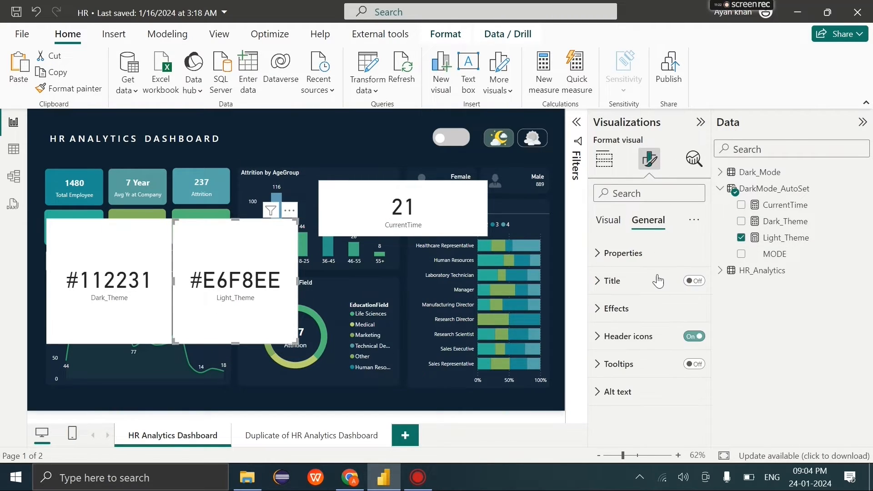
pyautogui.click(659, 308)
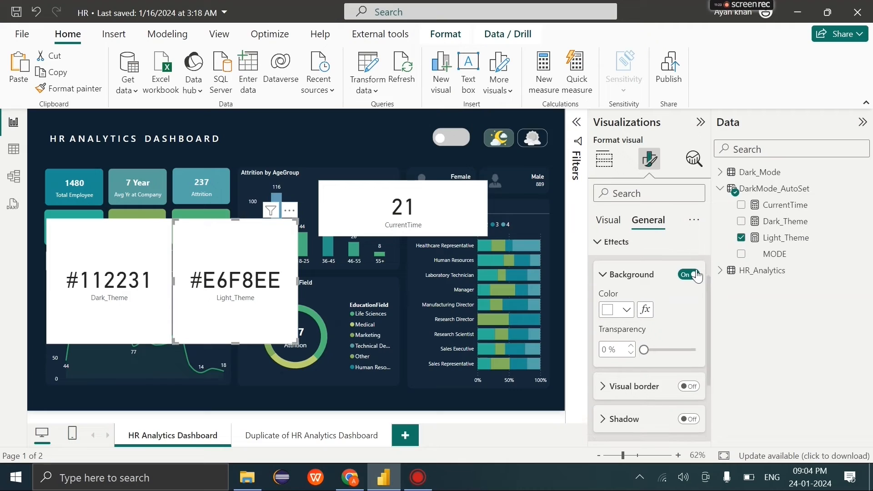
pyautogui.click(646, 312)
pyautogui.click(165, 86)
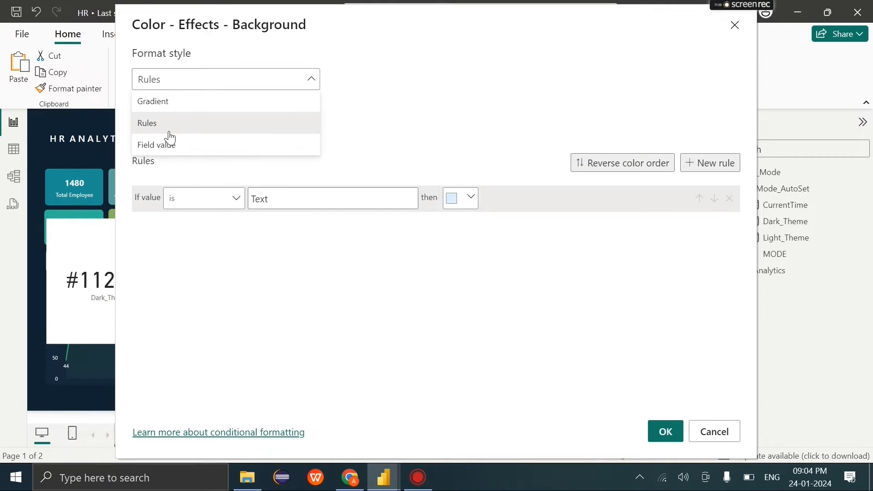
pyautogui.click(170, 144)
pyautogui.click(198, 138)
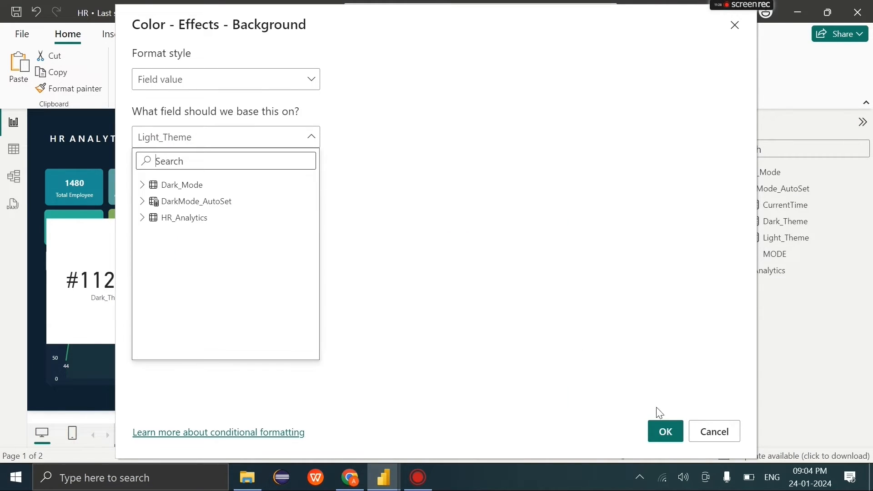
pyautogui.click(665, 431)
pyautogui.click(665, 431)
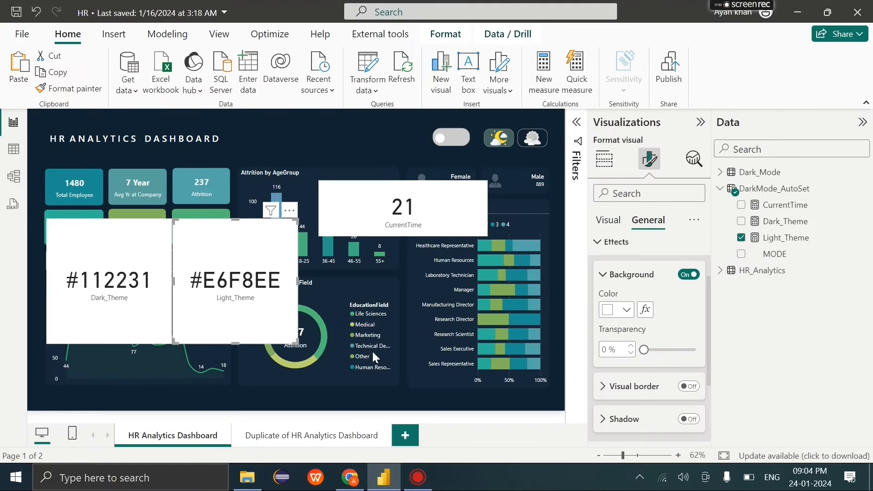
pyautogui.moveTo(266, 312); pyautogui.dragTo(271, 316)
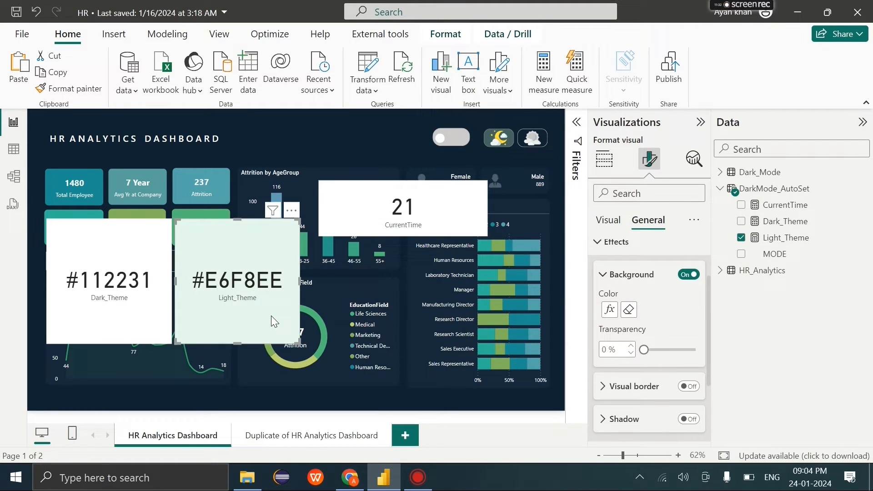
# Copy the Light_Theme card's formatting to the Dark_Theme card with Format painter and shift that card slightly
pyautogui.click(91, 90)
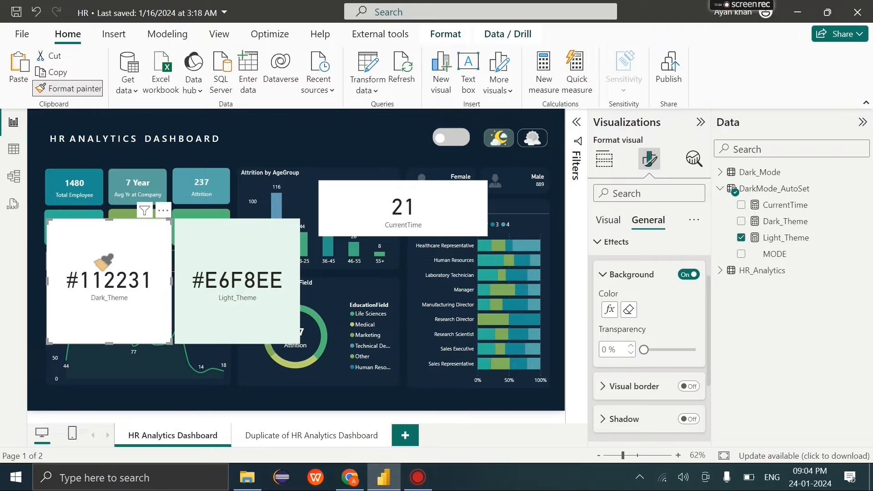
pyautogui.click(94, 253)
pyautogui.moveTo(92, 252); pyautogui.dragTo(87, 252)
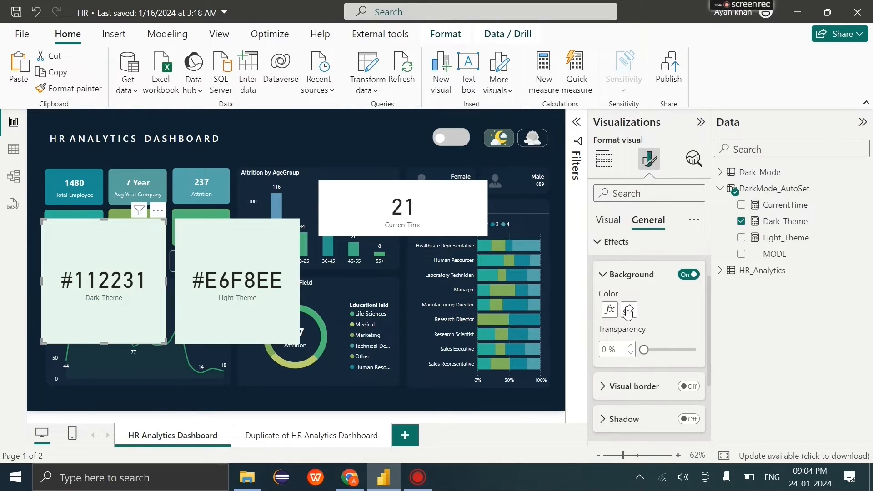
# Base the Dark_Theme card's background color on the Dark_Theme measure and nudge the Light_Theme card slightly
pyautogui.click(611, 314)
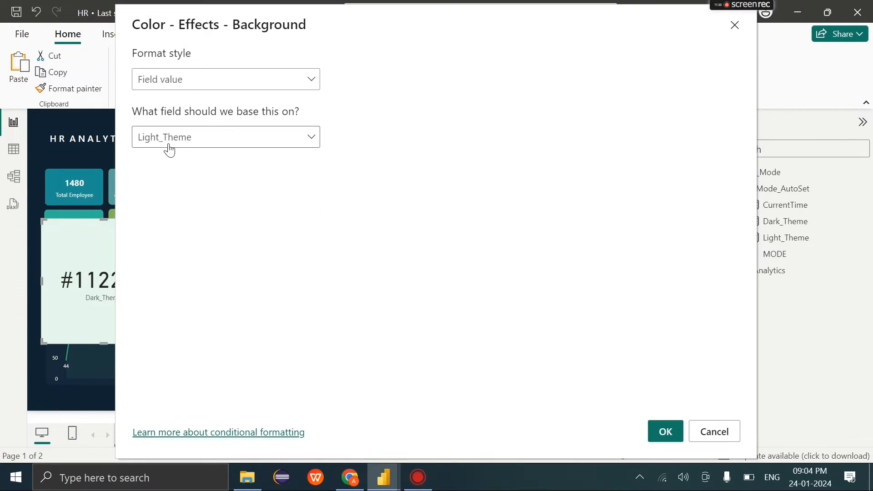
pyautogui.click(172, 144)
pyautogui.write('d')
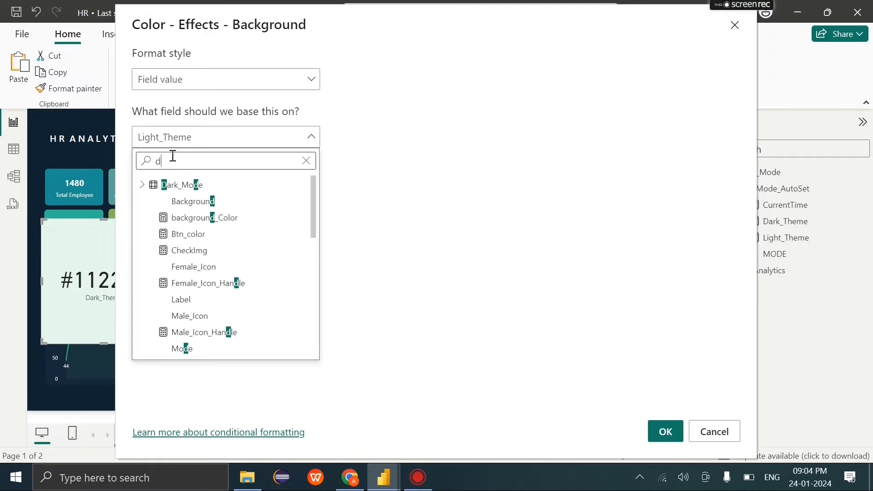
pyautogui.write('ark_th')
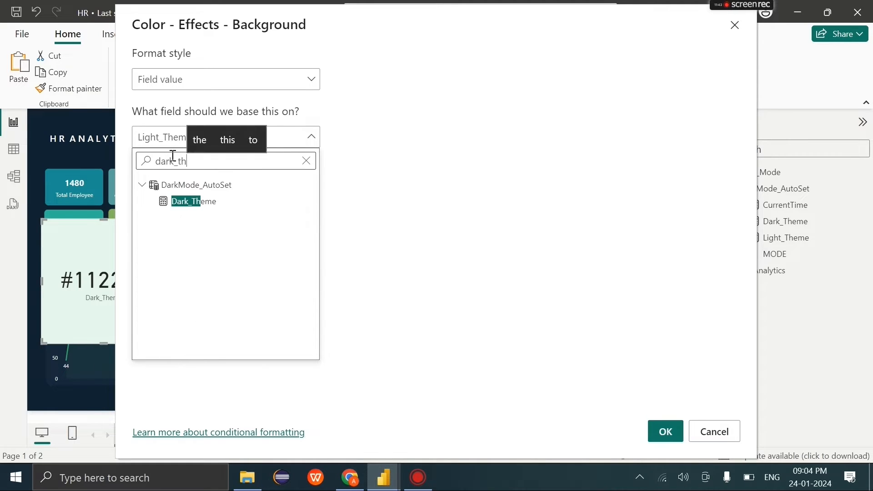
pyautogui.click(195, 203)
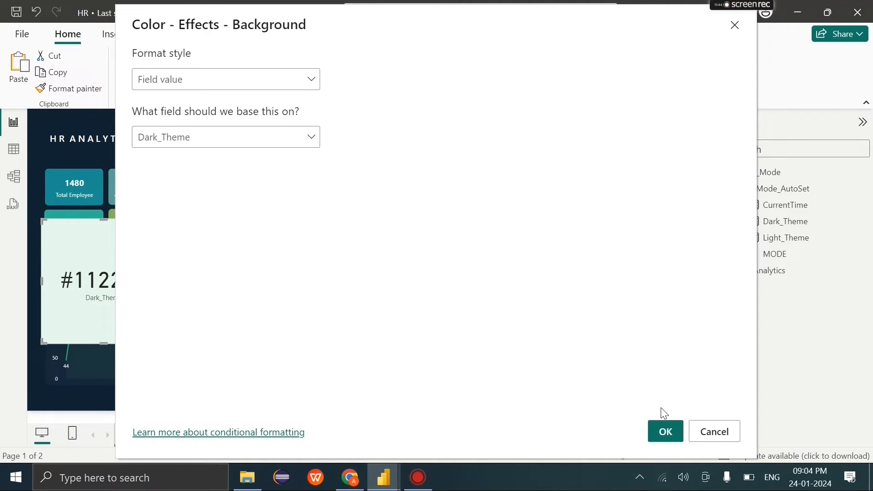
pyautogui.click(663, 437)
pyautogui.click(214, 286)
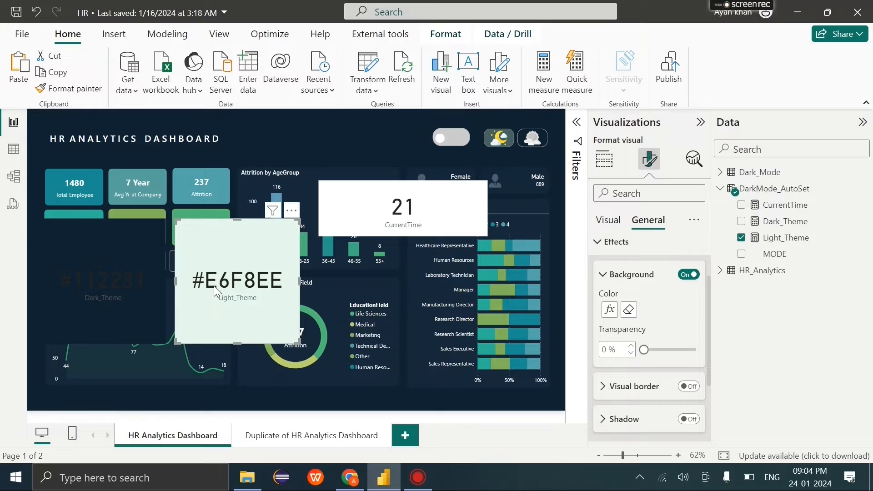
pyautogui.moveTo(214, 290); pyautogui.dragTo(252, 281)
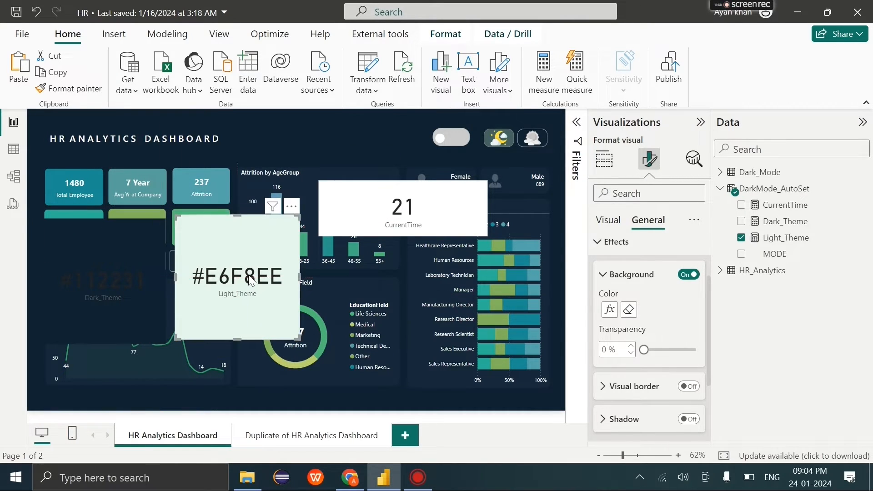
# Switch the header theme slicer back and forth between light and dark to compare the dashboard backgrounds with the two color cards
pyautogui.keyDown('ctrl'); pyautogui.click(532, 146); pyautogui.keyUp('ctrl')
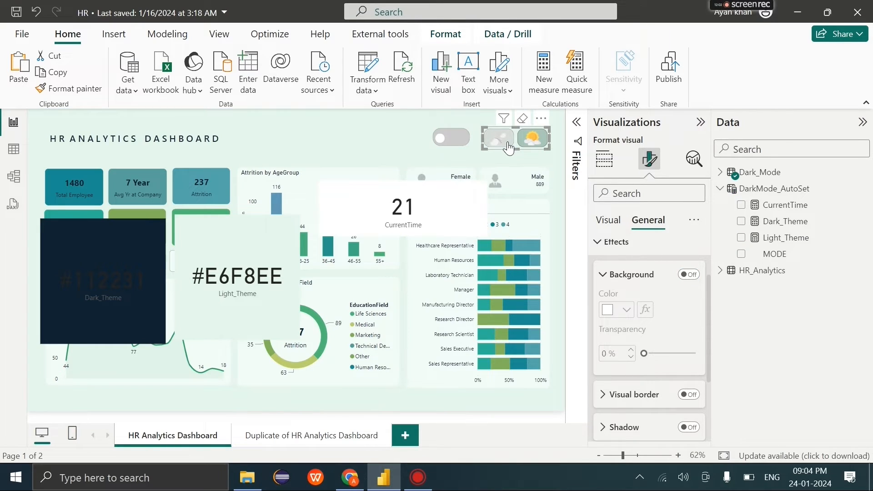
pyautogui.keyDown('ctrl'); pyautogui.click(508, 145); pyautogui.keyUp('ctrl')
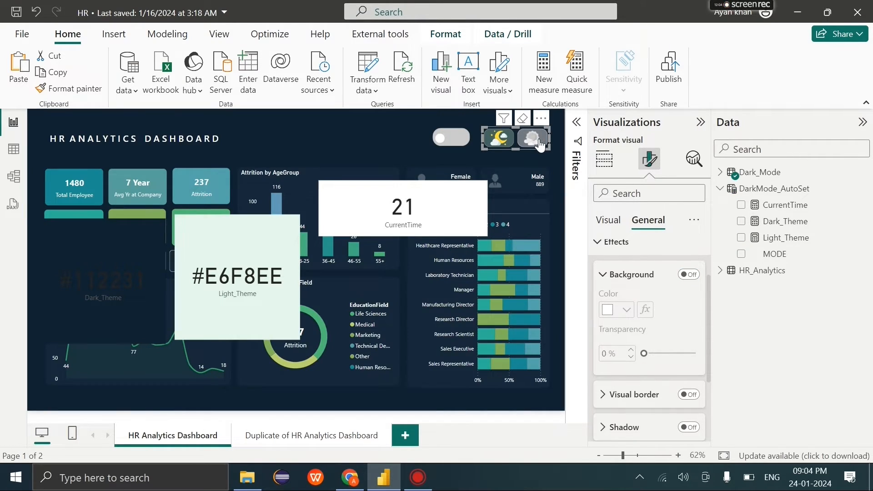
pyautogui.keyDown('ctrl'); pyautogui.click(539, 144); pyautogui.keyUp('ctrl')
pyautogui.keyDown('ctrl'); pyautogui.click(503, 144); pyautogui.keyUp('ctrl')
pyautogui.keyDown('ctrl'); pyautogui.click(540, 145); pyautogui.keyUp('ctrl')
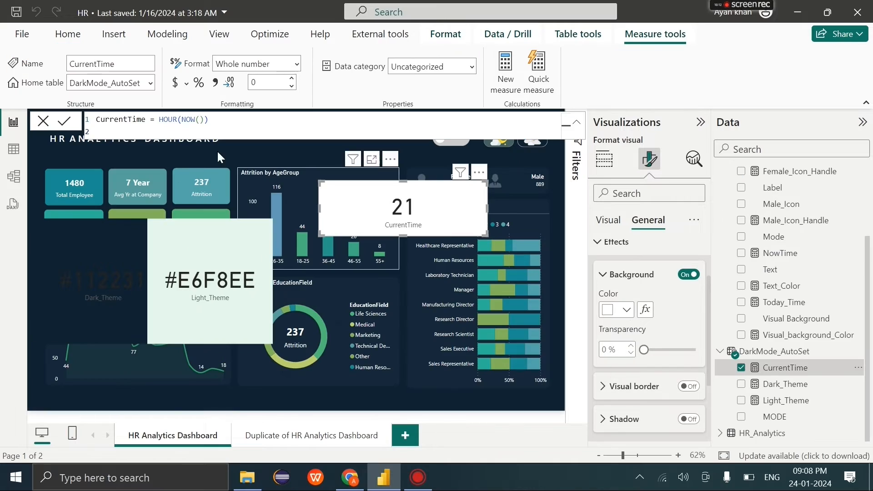
# Store HOUR(NOW()) in a variable named currentTime inside the CurrentTime measure
pyautogui.click(156, 121)
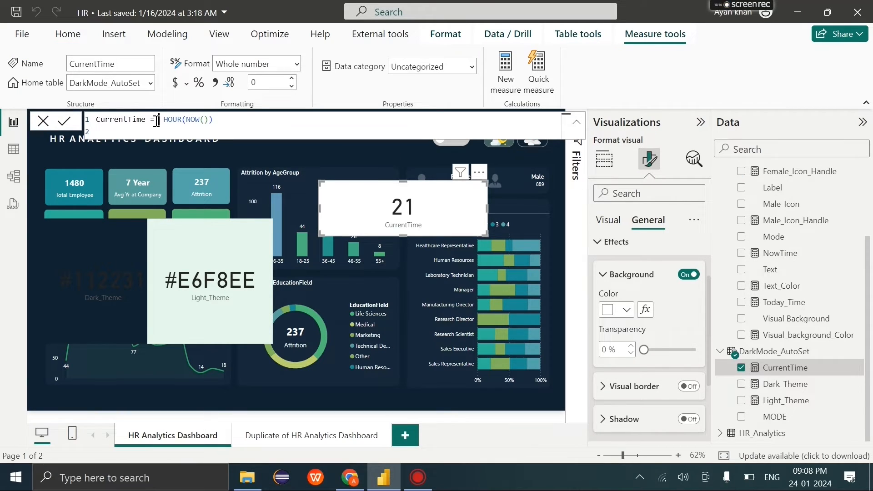
pyautogui.write('var')
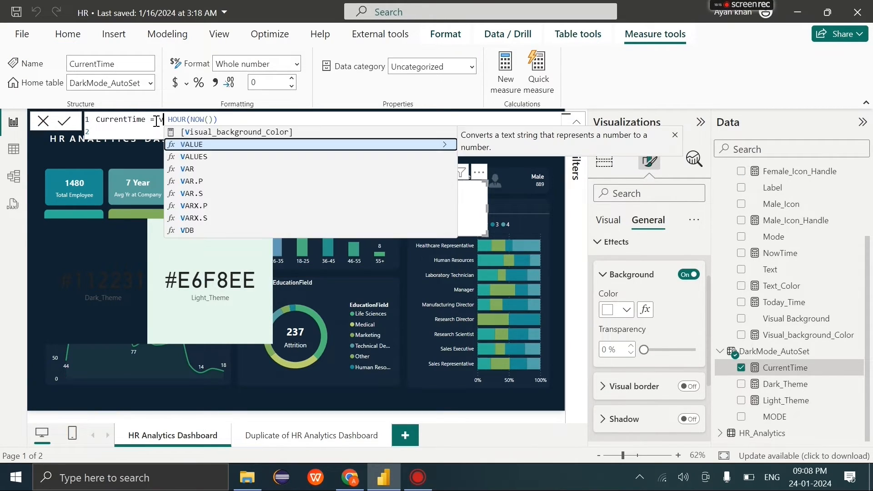
pyautogui.write(' curre')
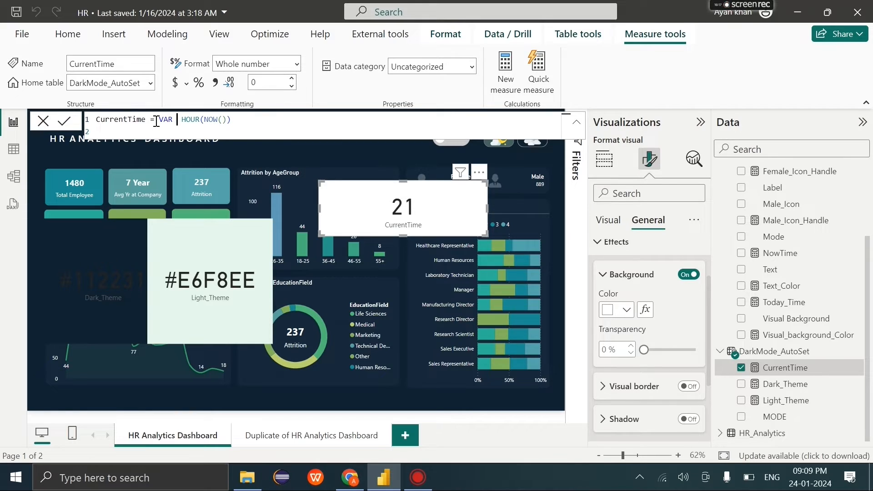
pyautogui.write('ntTim')
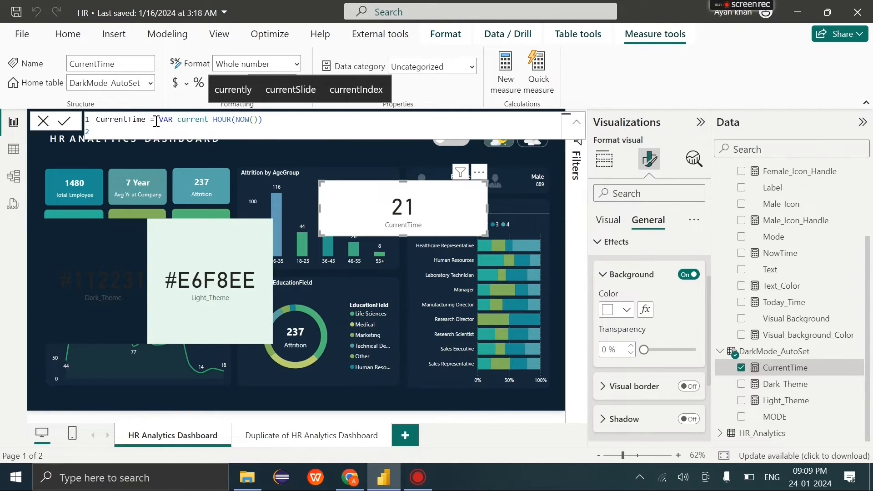
pyautogui.write('e')
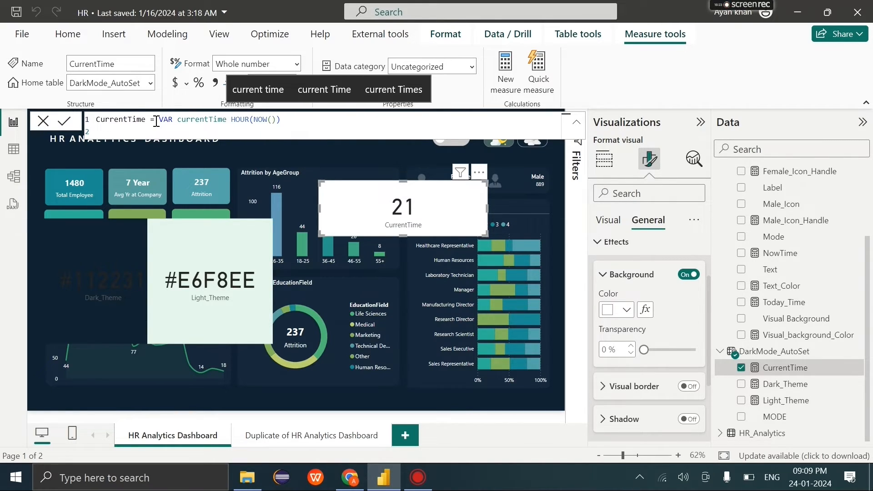
pyautogui.write('=')
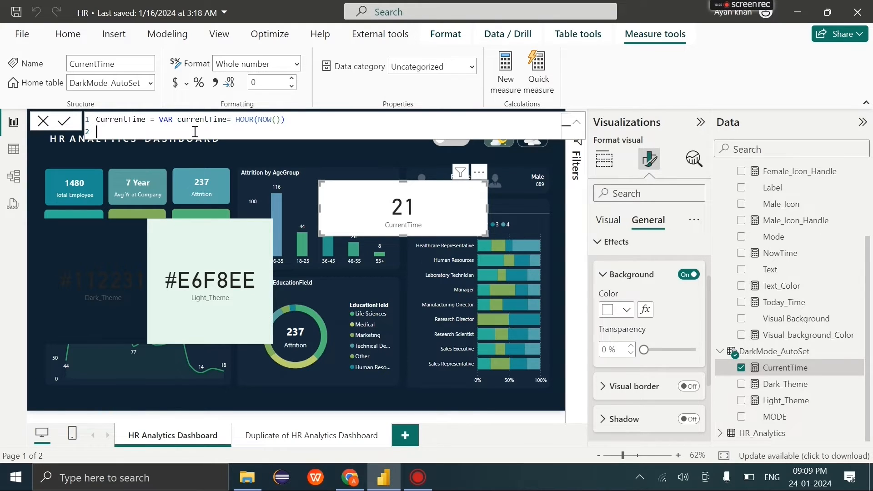
# Add a Return line to the CurrentTime measure with an IF that gives "Night" when currentTime>=18
pyautogui.write('Return ')
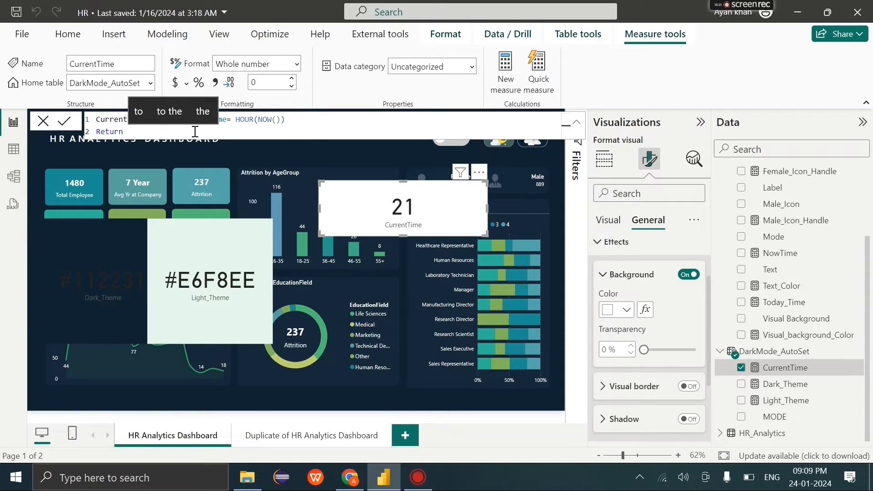
pyautogui.write('if')
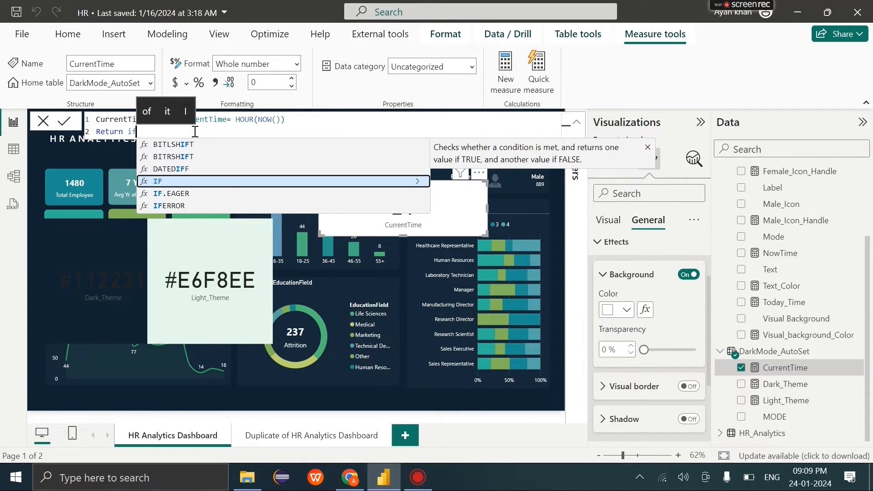
pyautogui.press('Tab')
pyautogui.write('currentTime')
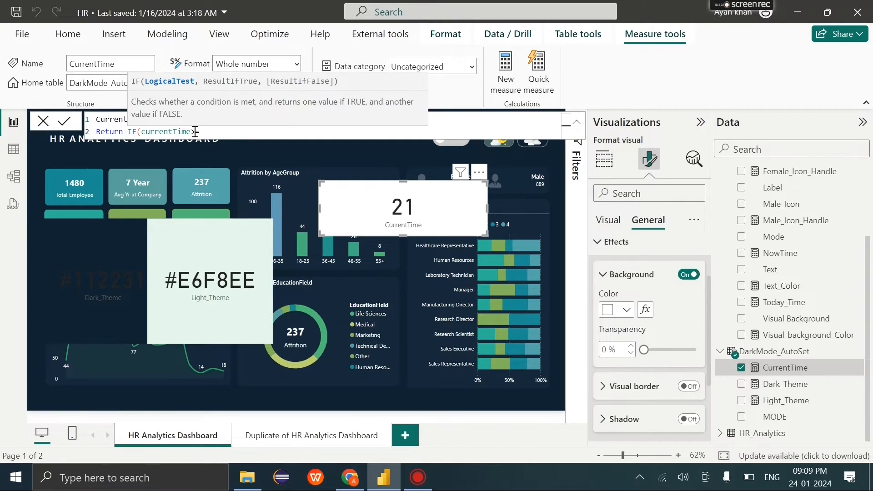
pyautogui.write('>=18,')
pyautogui.press('BackSpace')
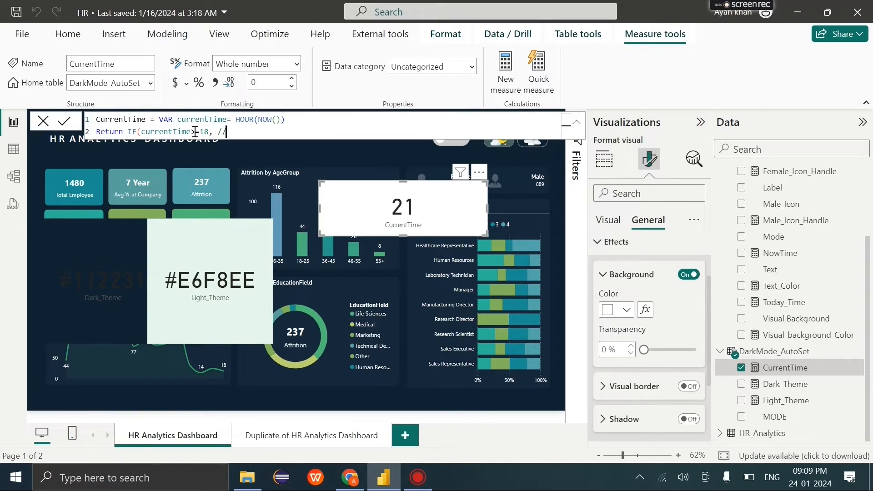
pyautogui.write('"Night')
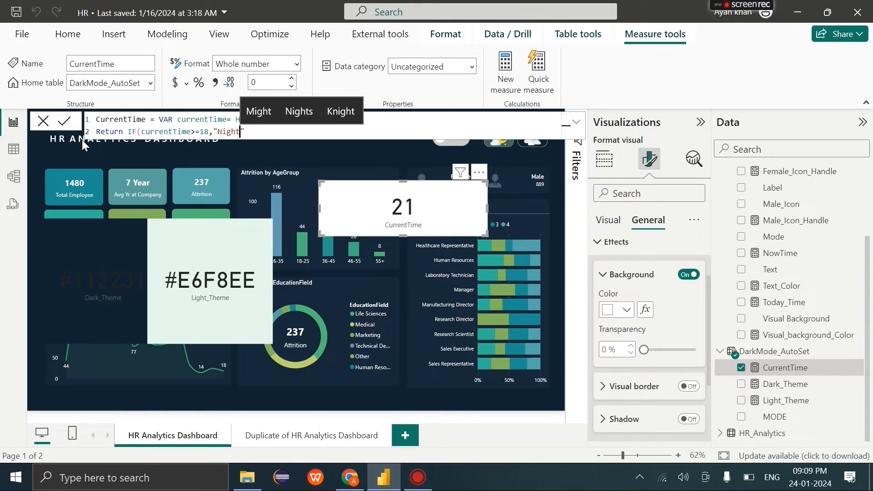
pyautogui.write('",')
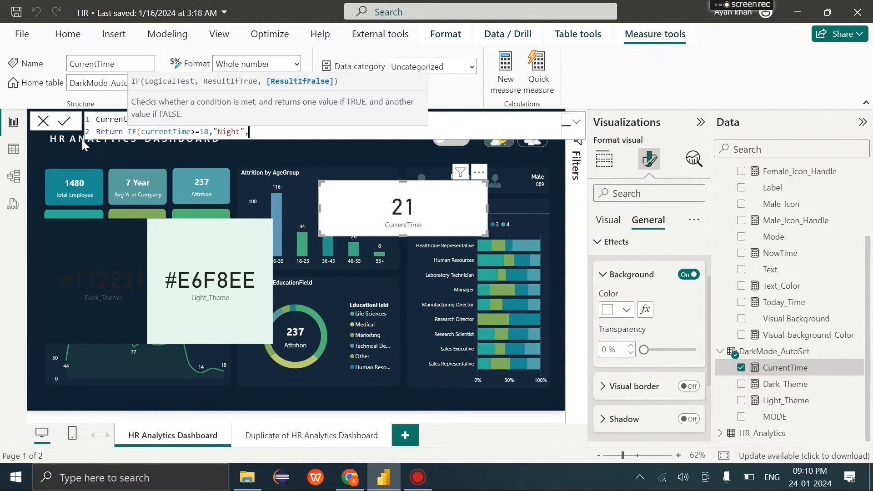
# Nest a second IF returning "Morning" when currentTime>=6, close both functions and commit the CurrentTime measure
pyautogui.write('if')
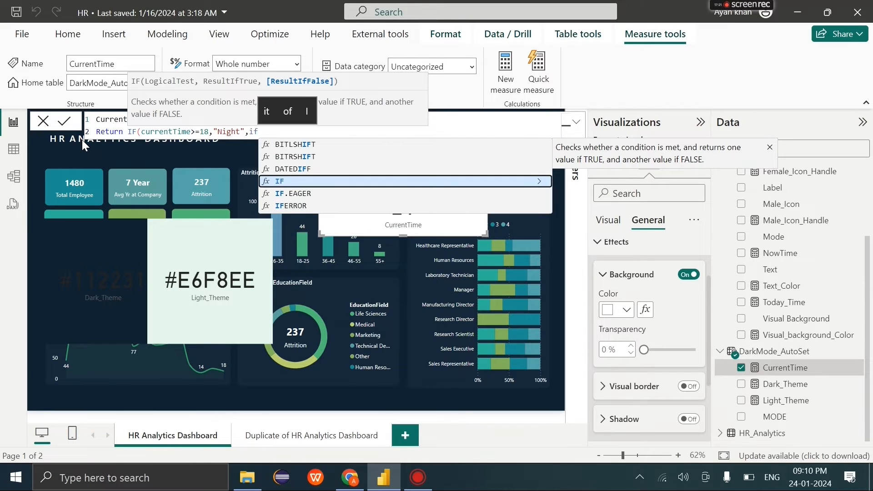
pyautogui.press('Tab')
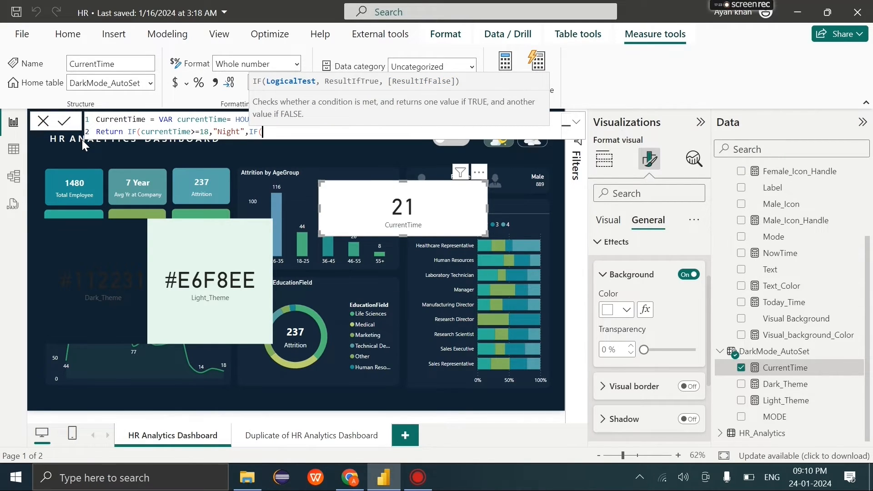
pyautogui.write('currentTime')
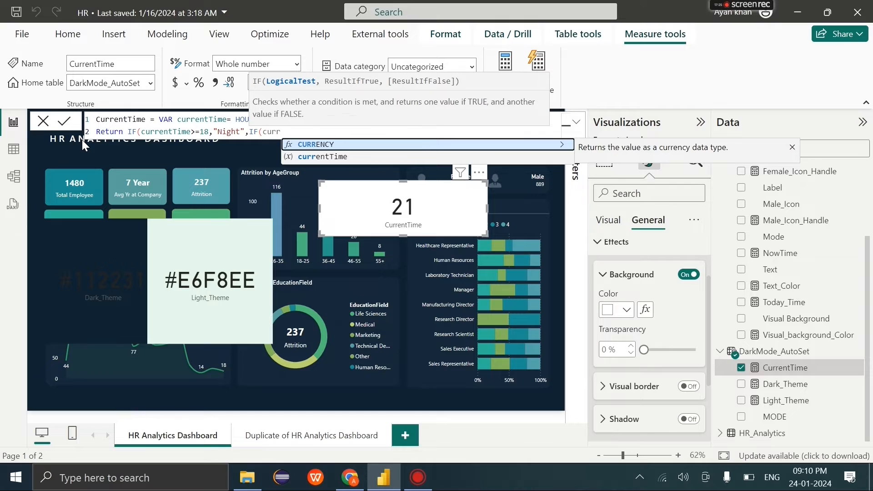
pyautogui.write('>=')
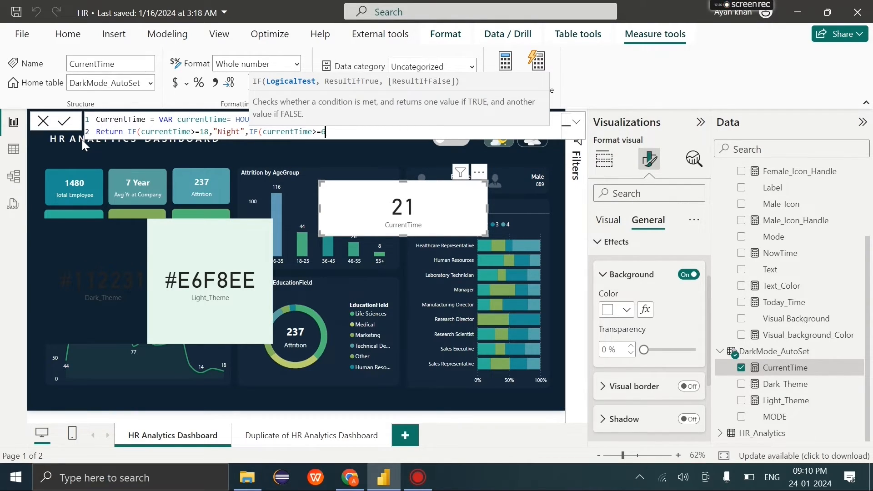
pyautogui.write('6,""')
pyautogui.write('Mrn')
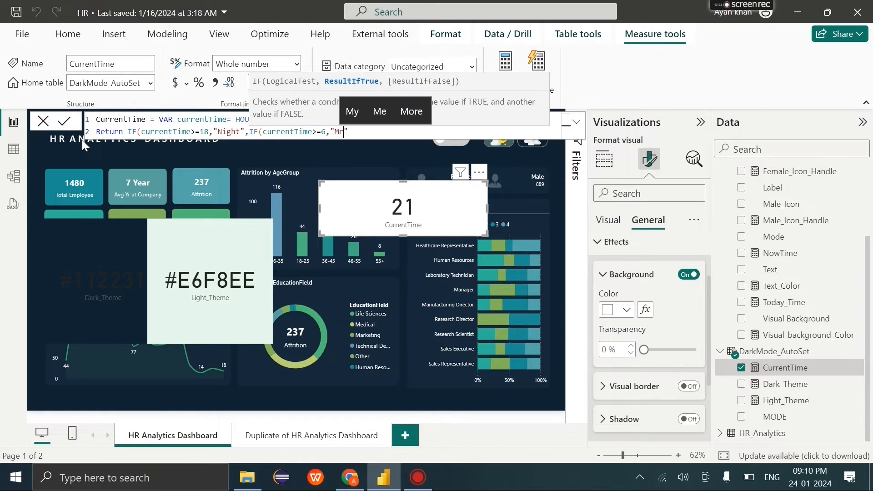
pyautogui.press('BackSpace')
pyautogui.press('BackSpace')
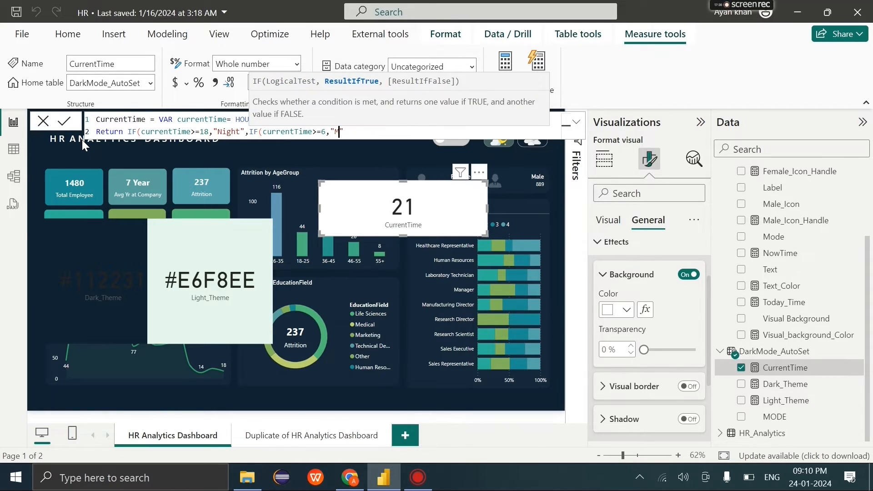
pyautogui.write('or')
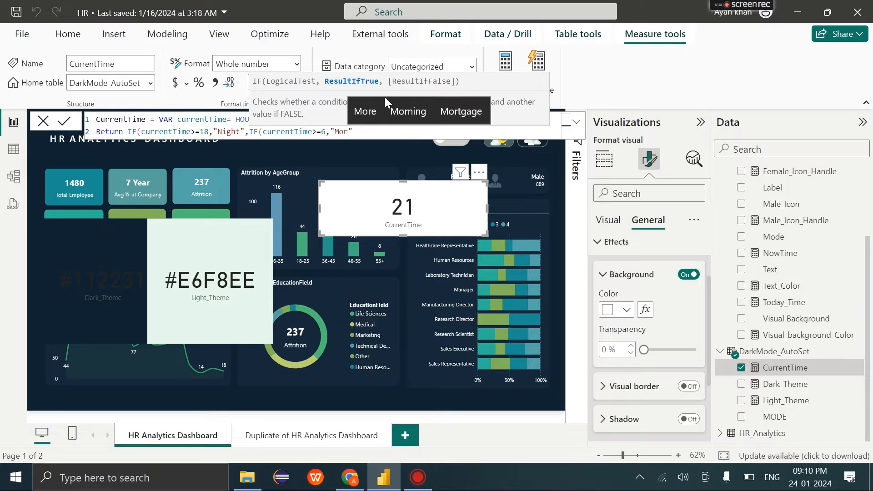
pyautogui.click(406, 103)
pyautogui.write('))')
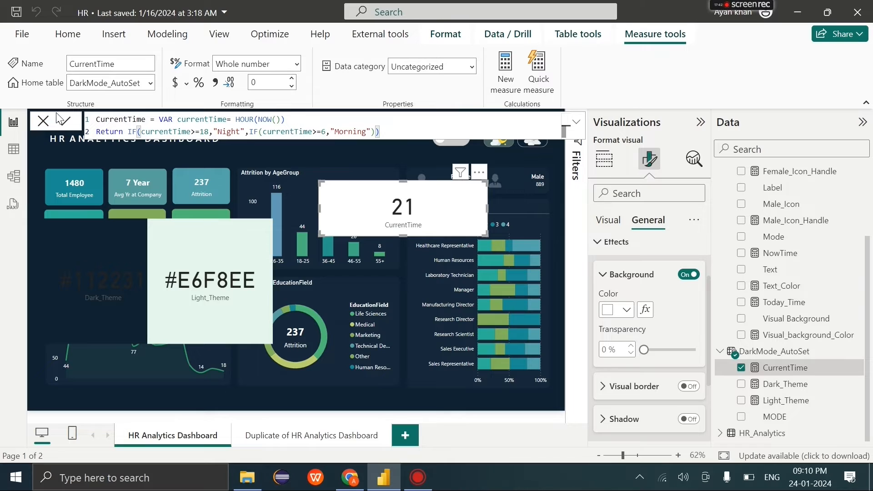
pyautogui.click(63, 125)
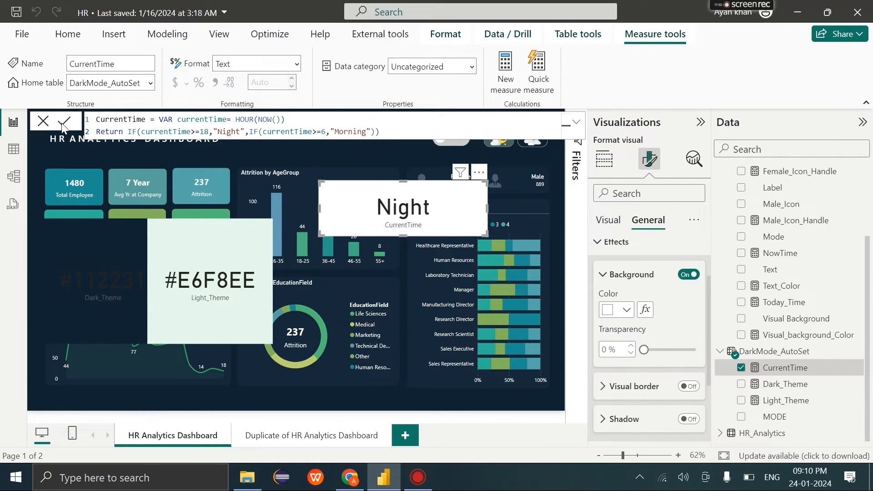
# Break the CurrentTime formula with blank lines after the >=18 and >=6 conditions
pyautogui.click(205, 135)
pyautogui.doubleClick(205, 133)
pyautogui.click(211, 136)
pyautogui.hotkey('shift', 'Return')
pyautogui.hotkey('shift', 'Return')
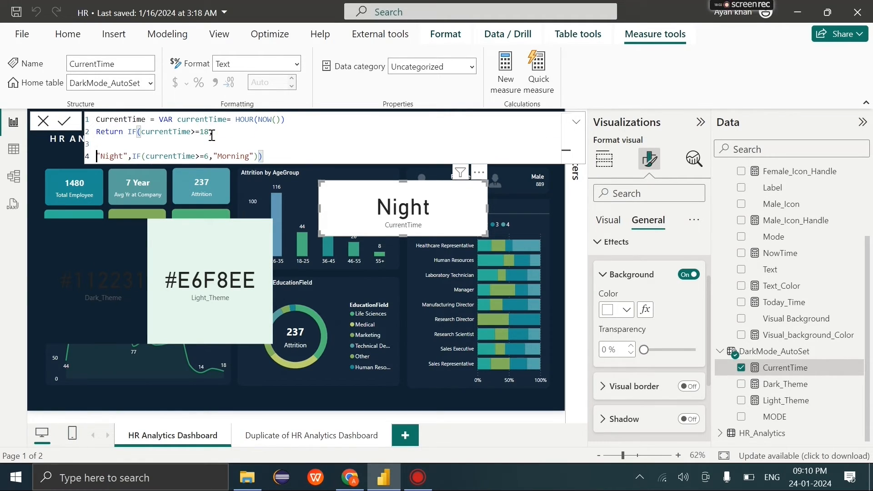
pyautogui.click(212, 157)
pyautogui.hotkey('shift', 'Return')
pyautogui.hotkey('shift', 'Return')
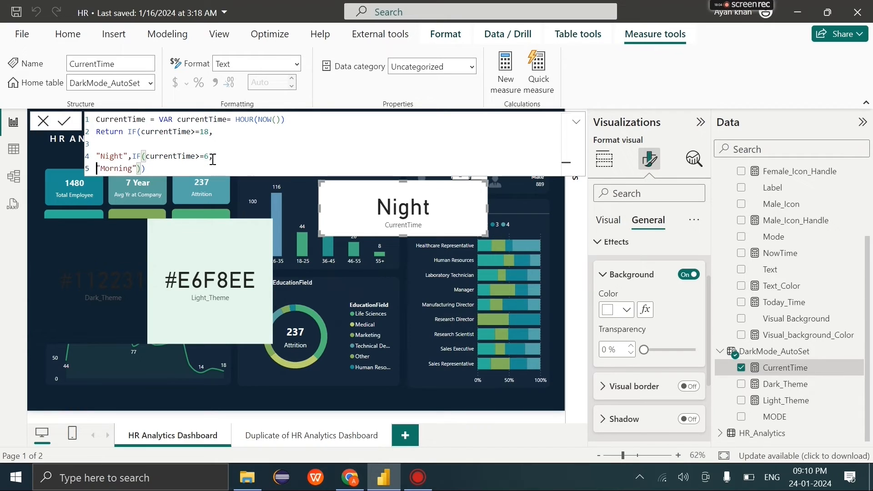
pyautogui.press('End')
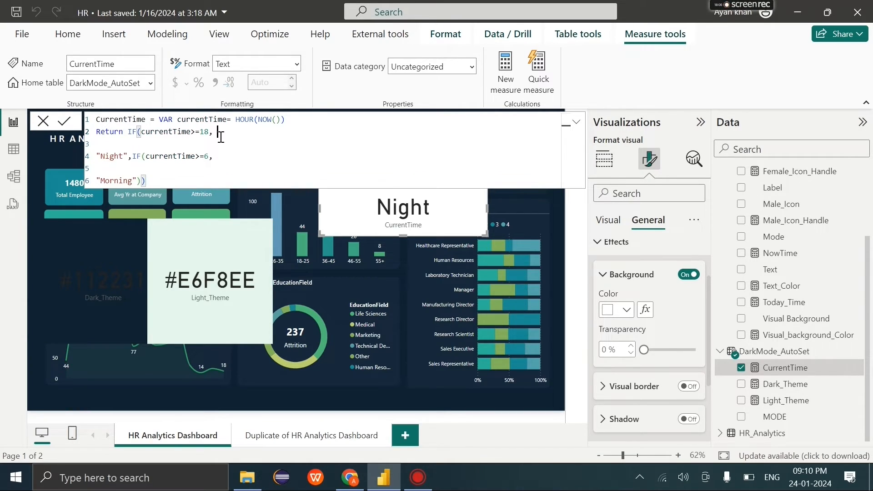
# Annotate the >=18 condition with the comment // 6PM and the >=6 condition with // 6AM
pyautogui.click(221, 137)
pyautogui.write('// 6PM')
pyautogui.click(230, 158)
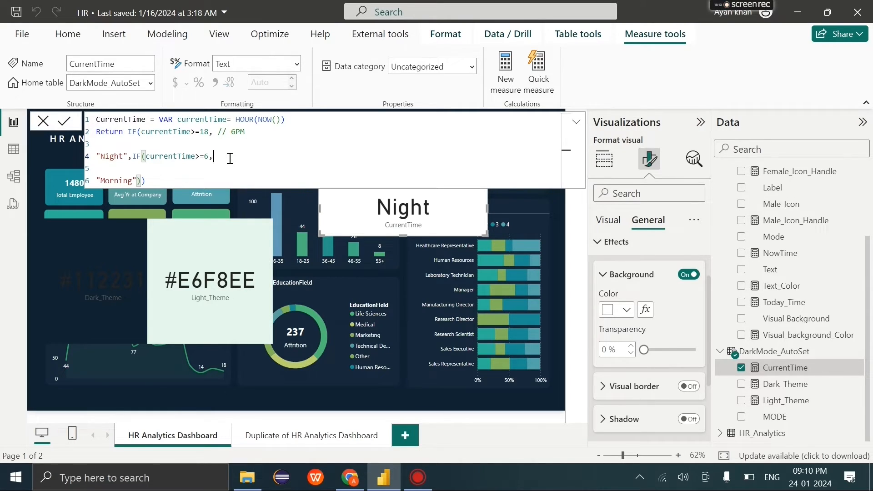
pyautogui.write('// 6AM')
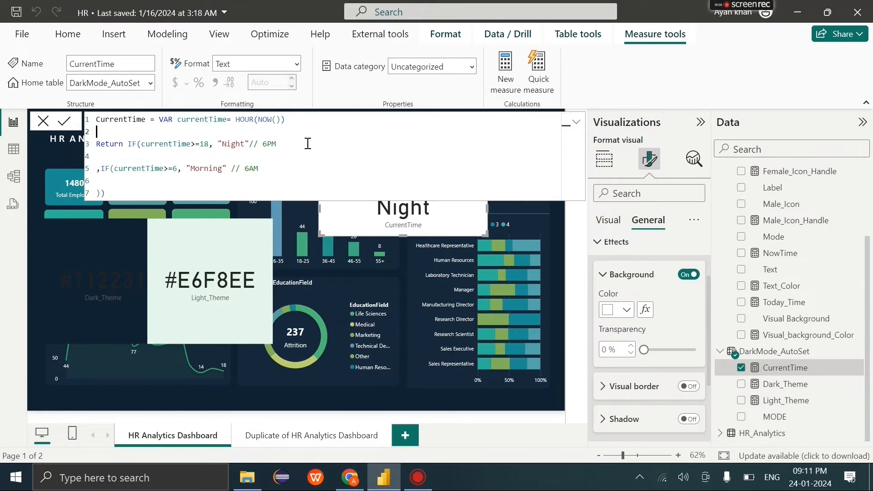
# Replace the "Night" result of the >=18 condition with the [Dark_Theme] measure
pyautogui.doubleClick(205, 145)
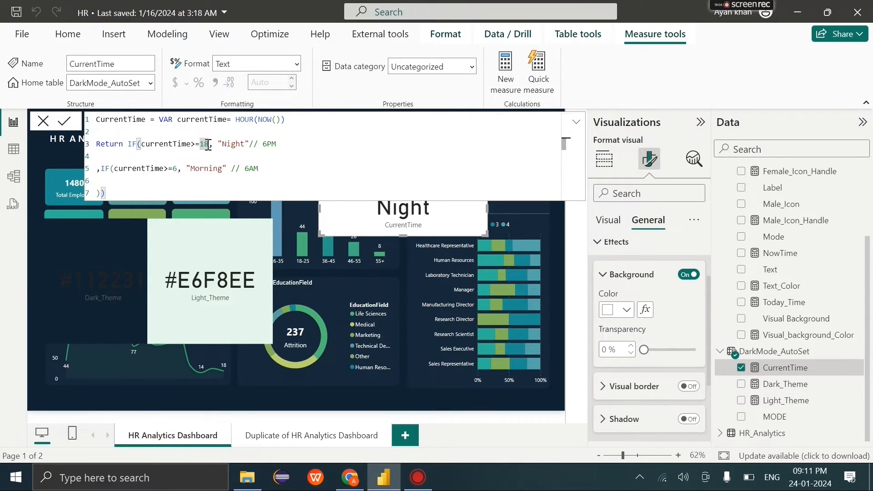
pyautogui.moveTo(219, 145); pyautogui.dragTo(249, 145)
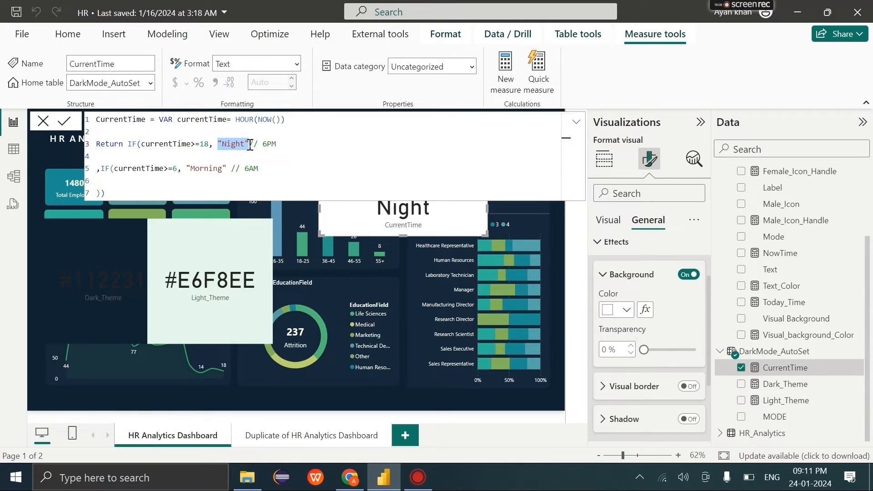
pyautogui.press('BackSpace')
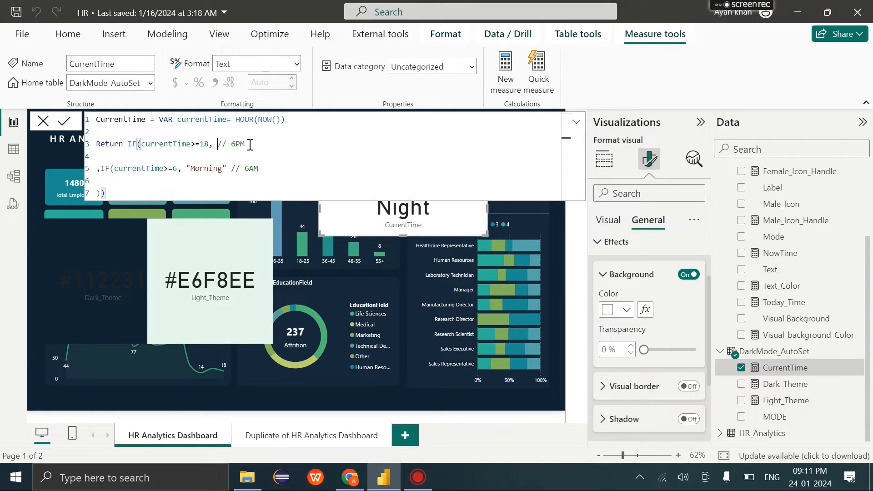
pyautogui.write('Dar')
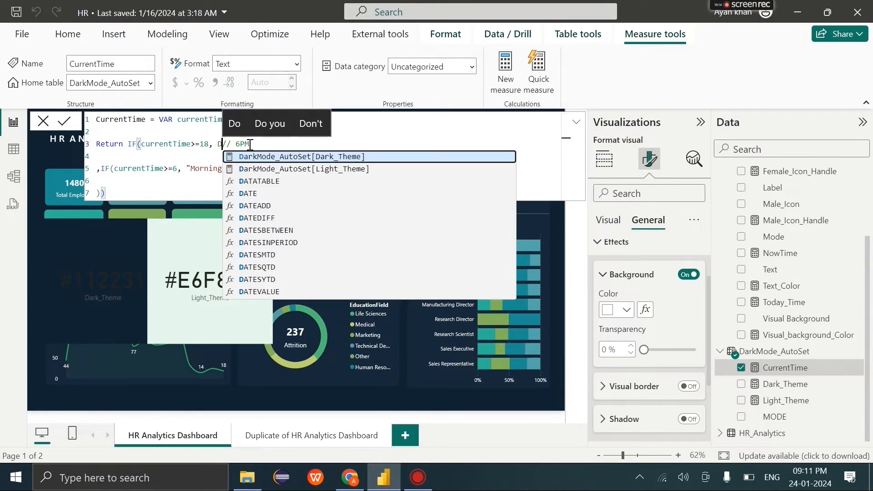
pyautogui.write('k')
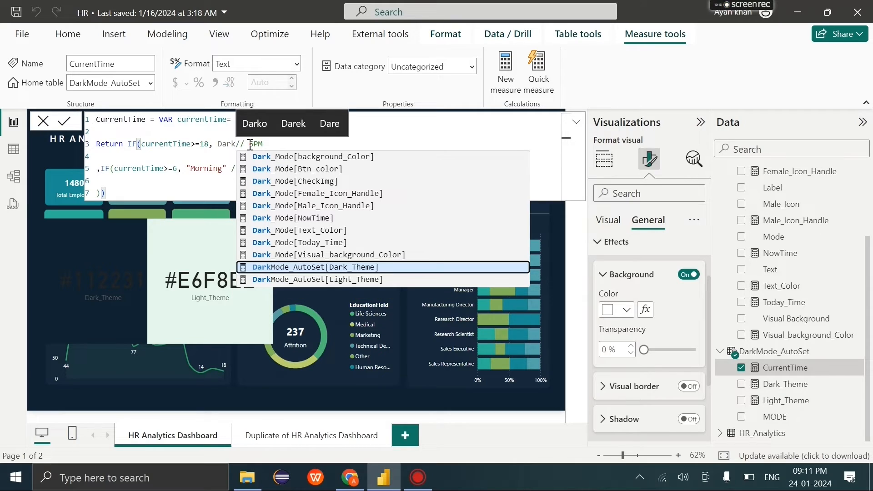
pyautogui.write('_th')
pyautogui.press('Tab')
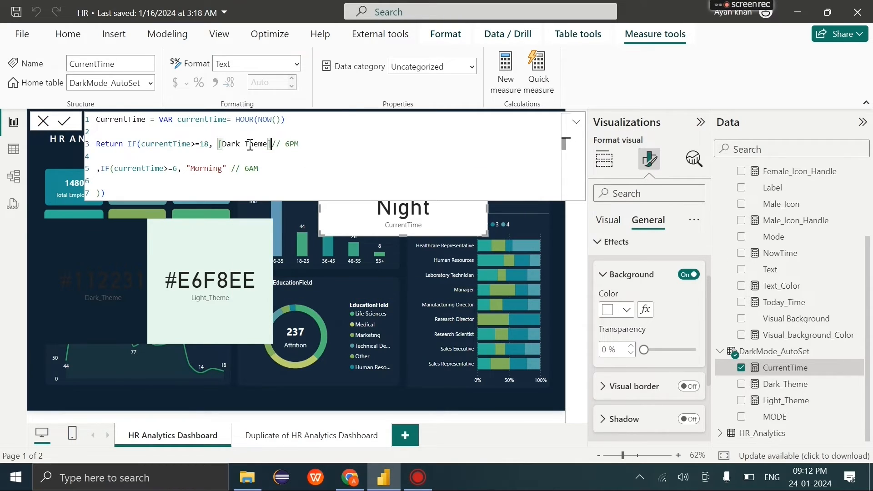
# Replace the "Morning" result of the >=6 condition with the [Light_Theme] measure and commit the CurrentTime formula
pyautogui.click(231, 168)
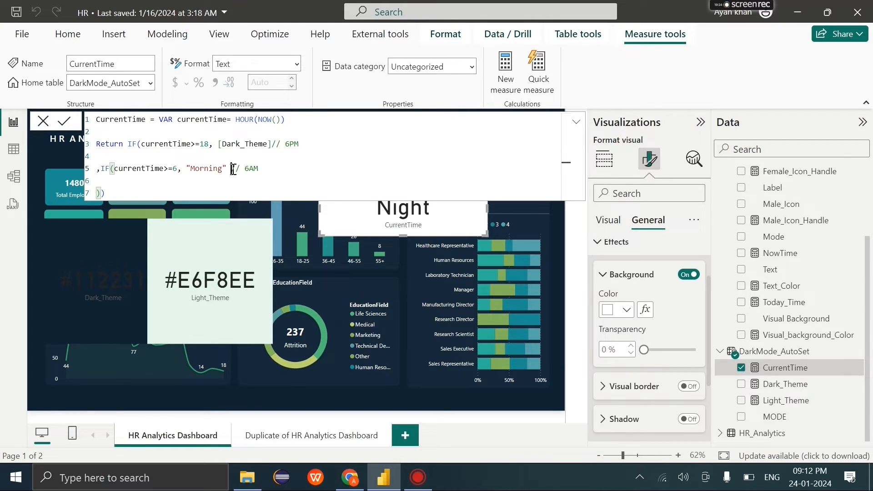
pyautogui.moveTo(230, 169); pyautogui.dragTo(186, 169)
pyautogui.press('BackSpace')
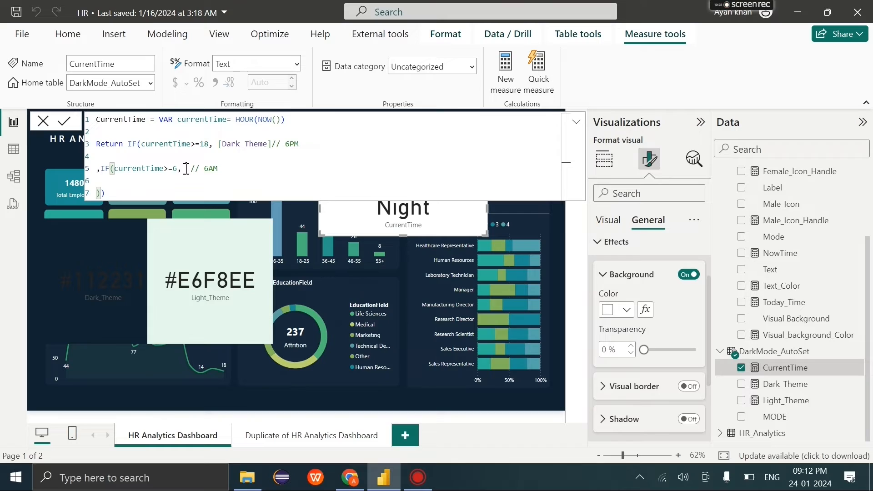
pyautogui.write('[ligh')
pyautogui.press('Tab')
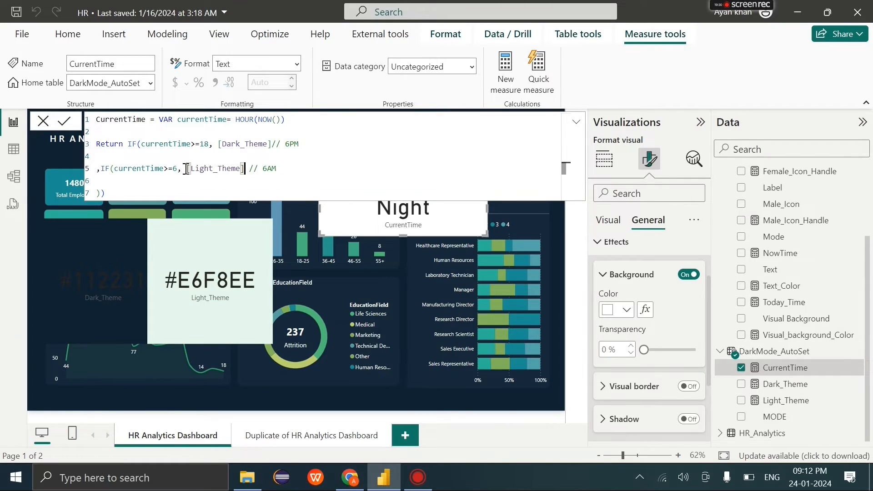
pyautogui.click(70, 122)
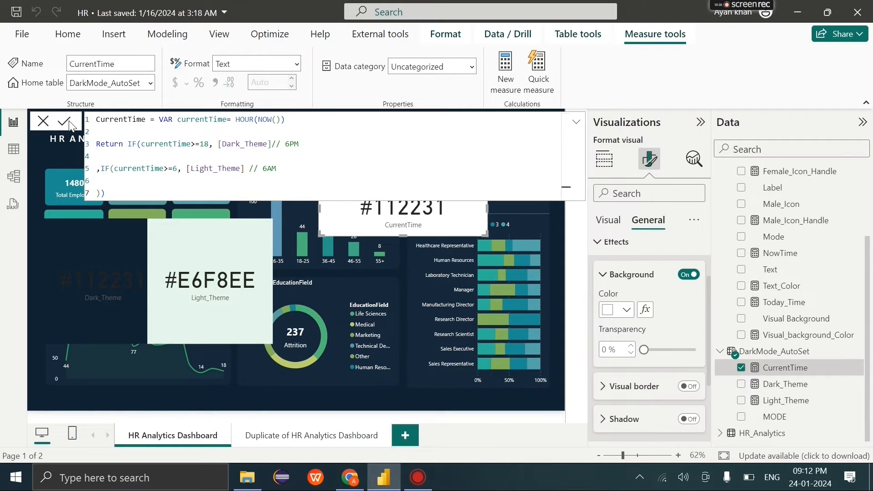
pyautogui.click(52, 129)
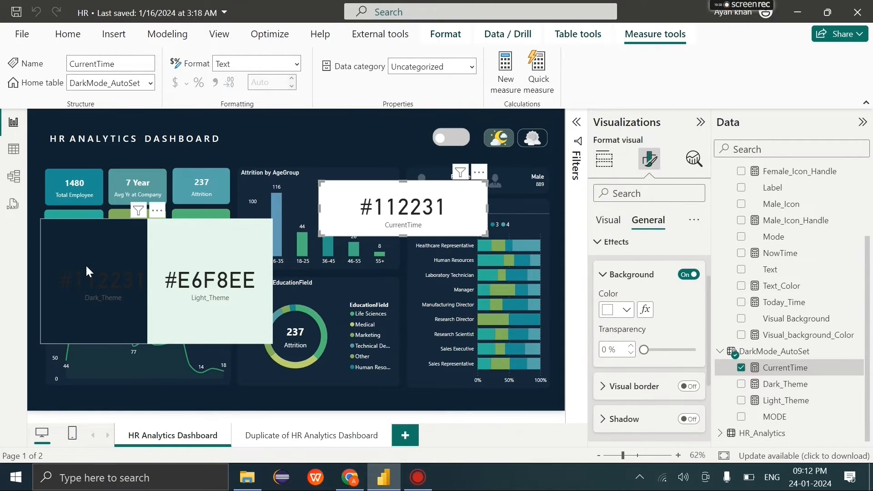
# Set the Dark_Theme card's callout value color to white and move the card to the left edge of the report page
pyautogui.scroll(2, 617, 282)
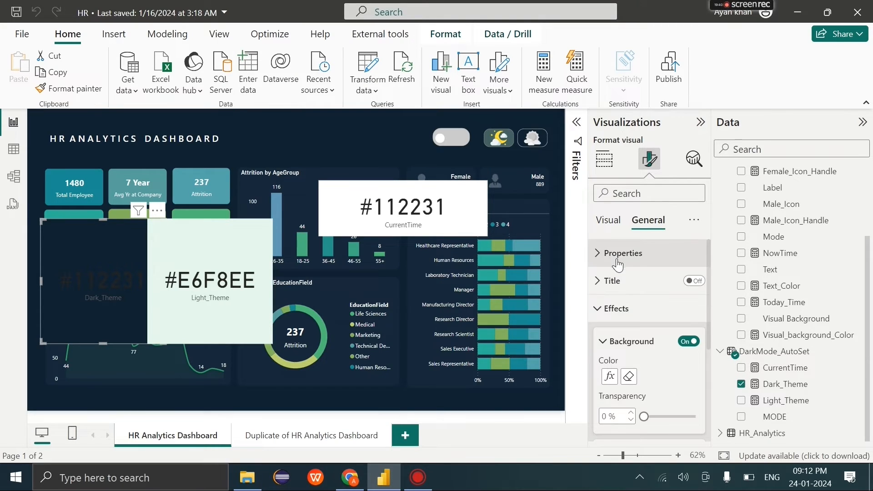
pyautogui.click(609, 227)
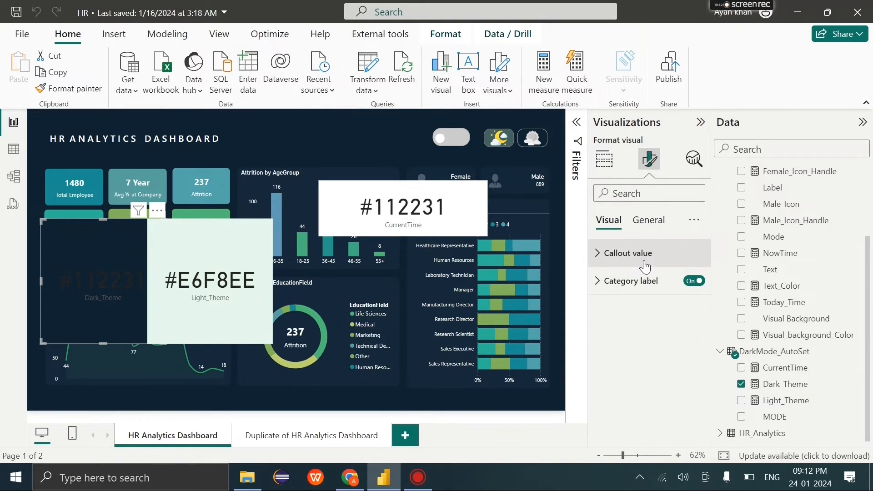
pyautogui.click(618, 253)
pyautogui.click(627, 357)
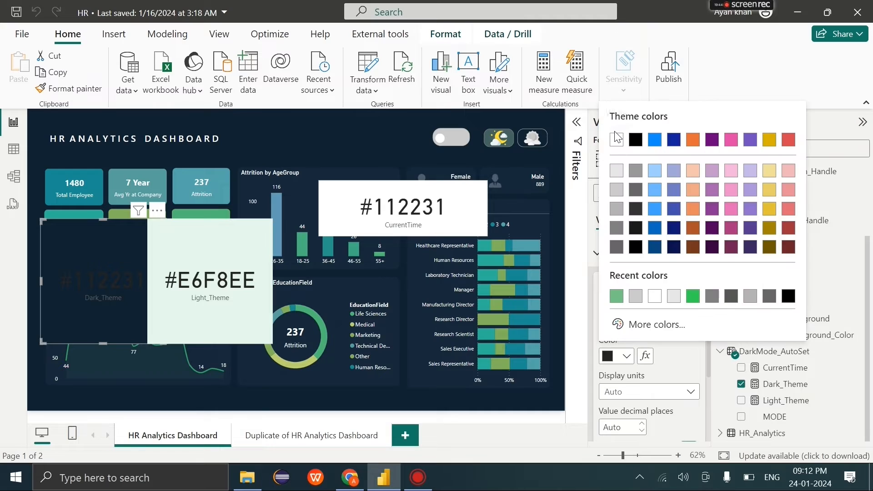
pyautogui.click(616, 138)
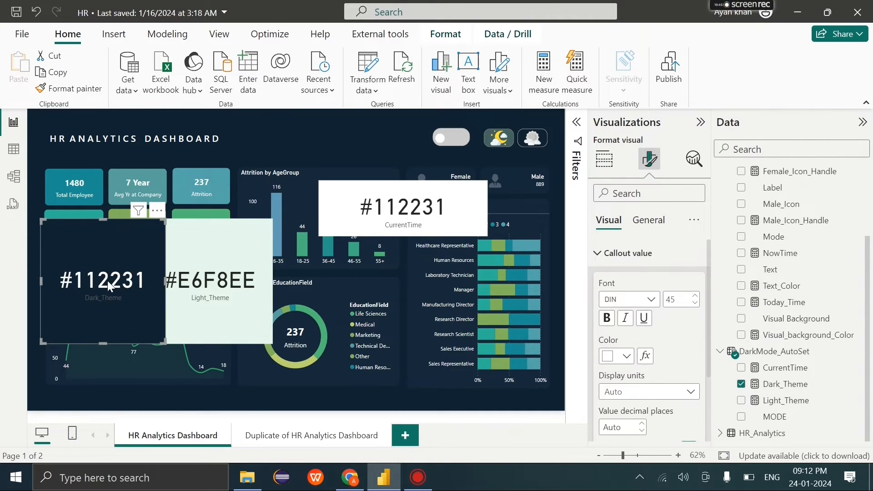
pyautogui.moveTo(107, 280); pyautogui.dragTo(94, 283)
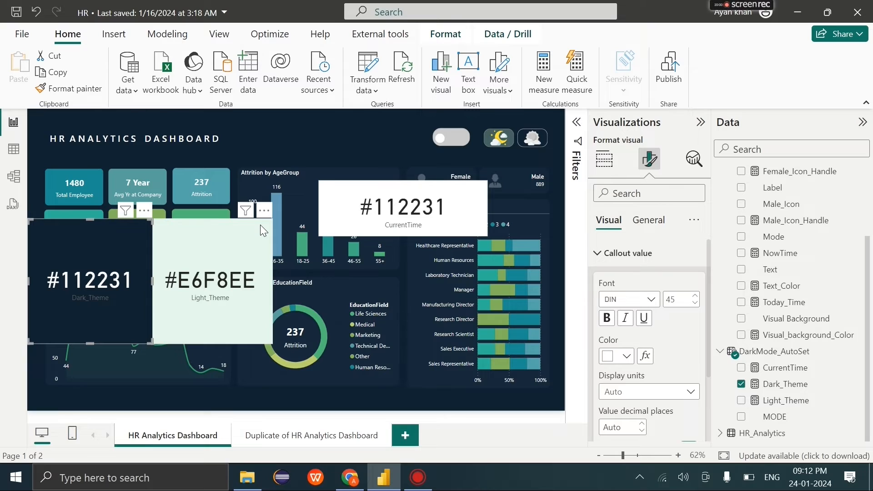
# Switch the MODE toggle and the dark/light slicer back and forth to check how the CurrentTime card and dashboard respond
pyautogui.click(403, 207)
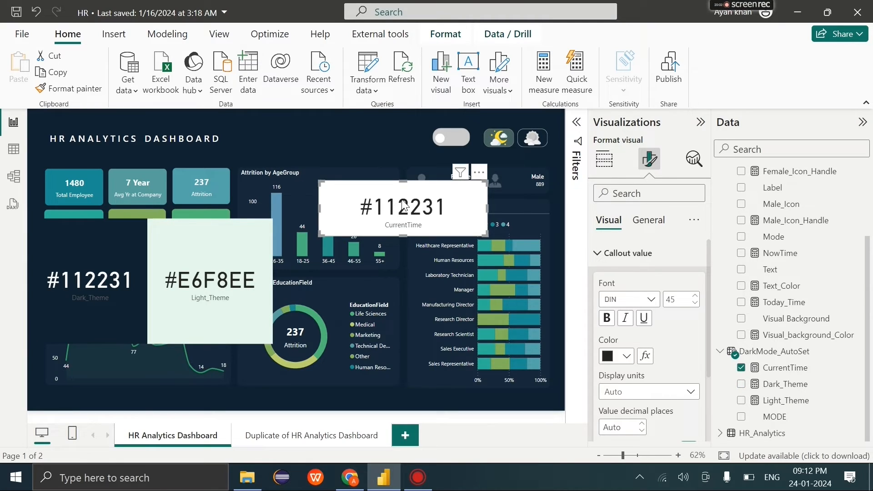
pyautogui.click(462, 143)
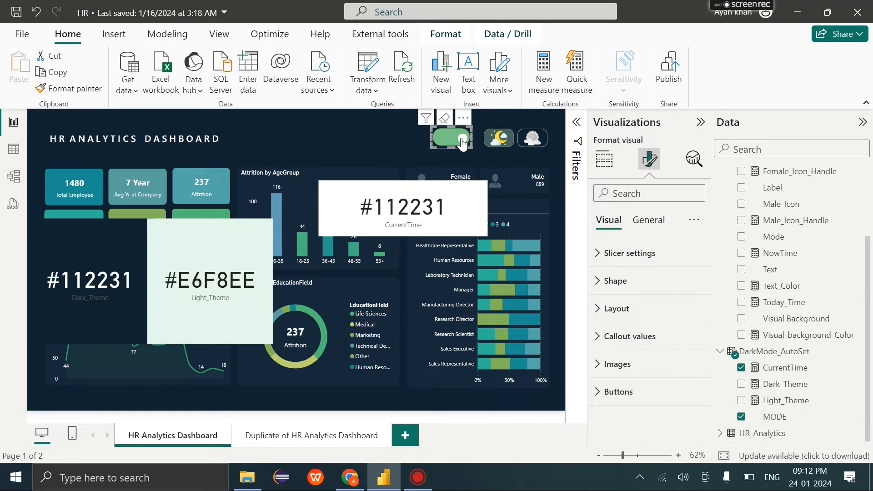
pyautogui.click(462, 144)
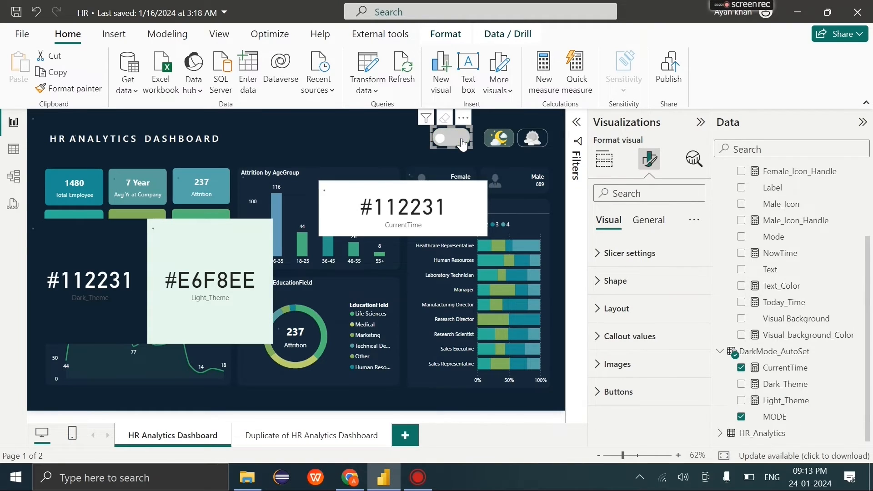
pyautogui.click(533, 141)
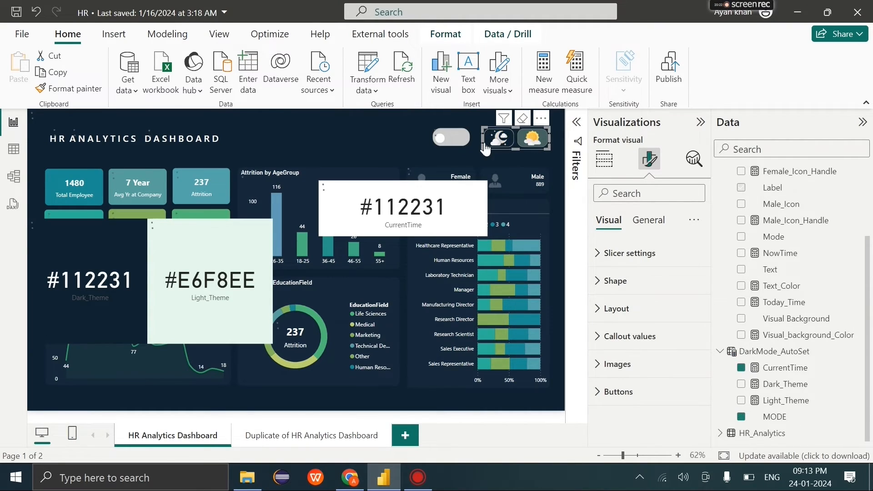
pyautogui.click(496, 147)
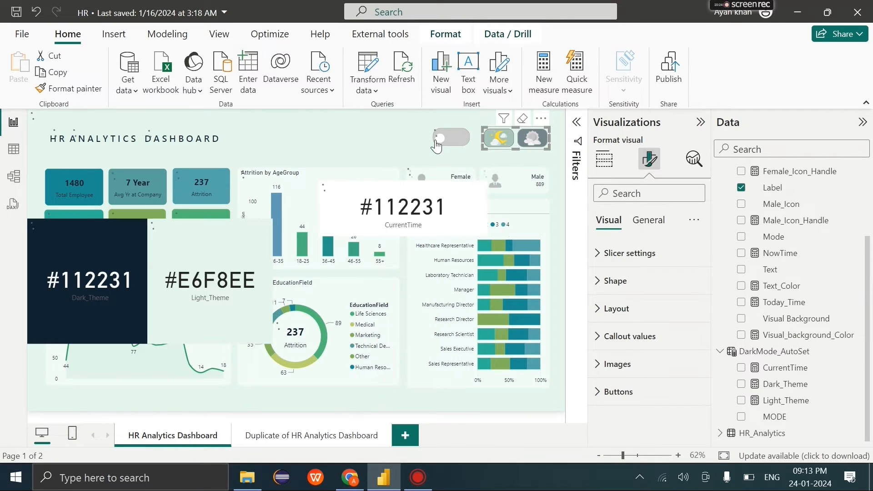
pyautogui.click(445, 143)
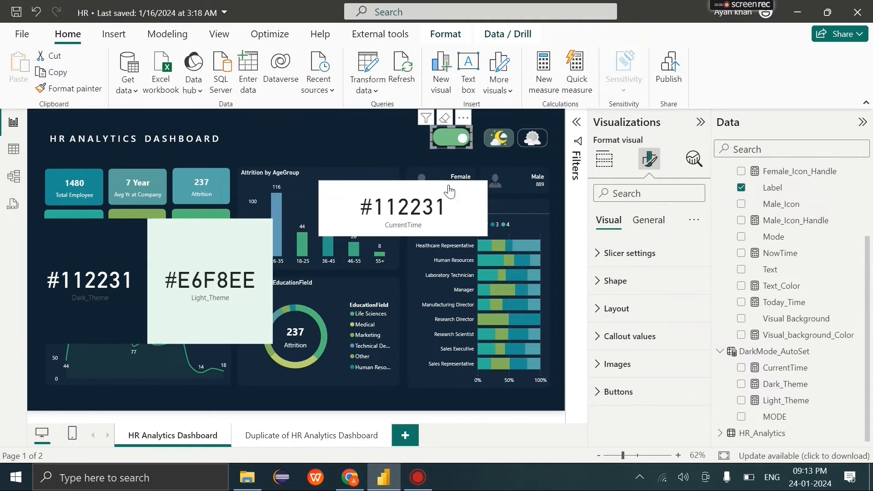
pyautogui.click(532, 141)
pyautogui.click(526, 145)
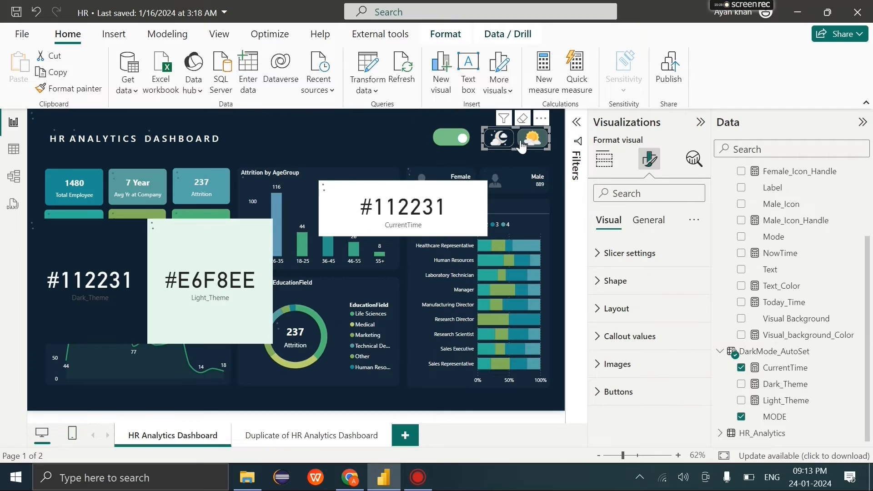
pyautogui.click(538, 148)
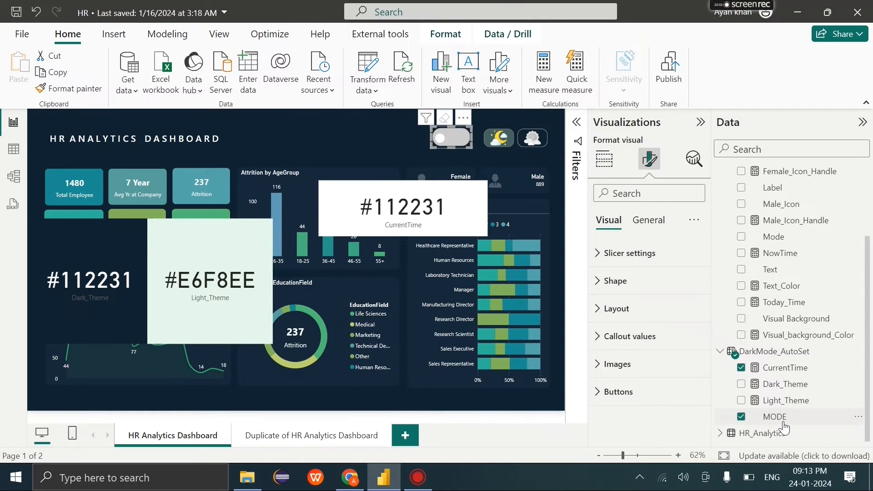
# In the CurrentTime formula, replace Return before the first IF with the variable declaration VAR CurrentTheme =
pyautogui.click(779, 376)
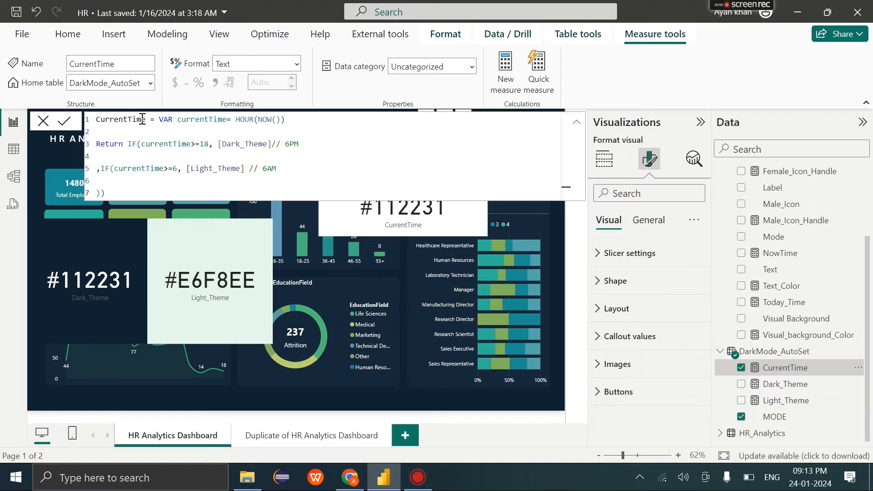
pyautogui.click(132, 193)
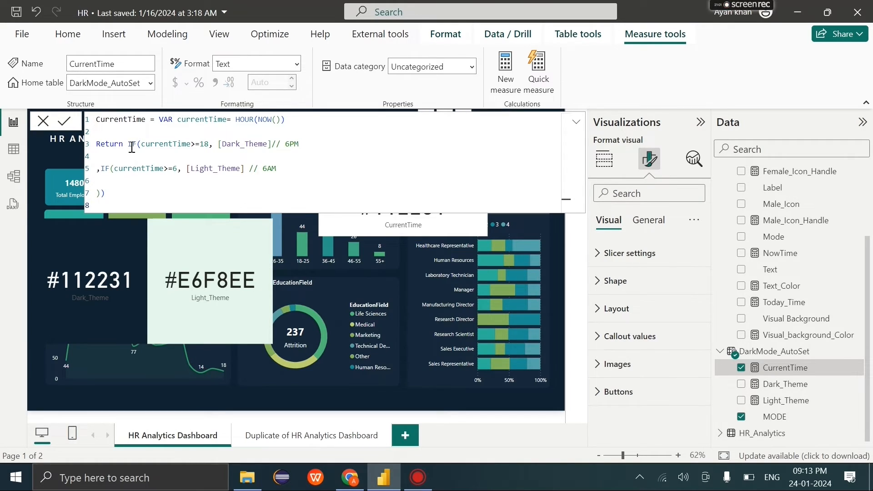
pyautogui.moveTo(129, 144); pyautogui.dragTo(97, 144)
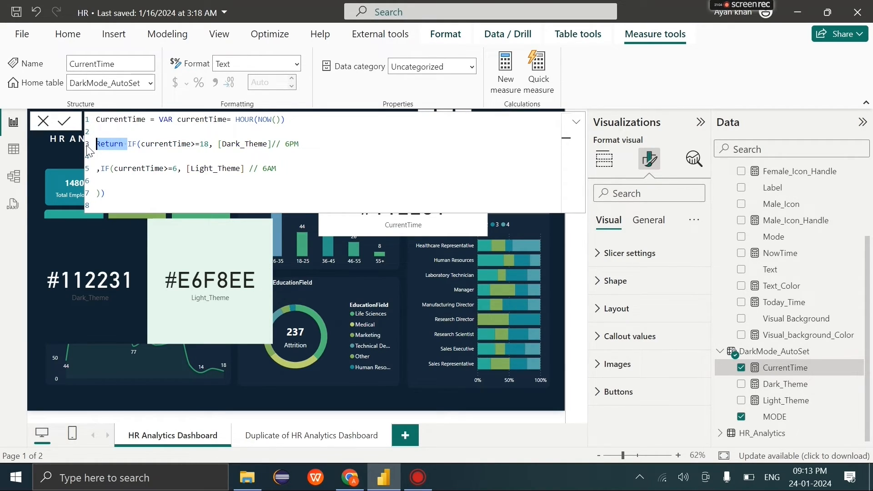
pyautogui.press('BackSpace')
pyautogui.write('VAR ')
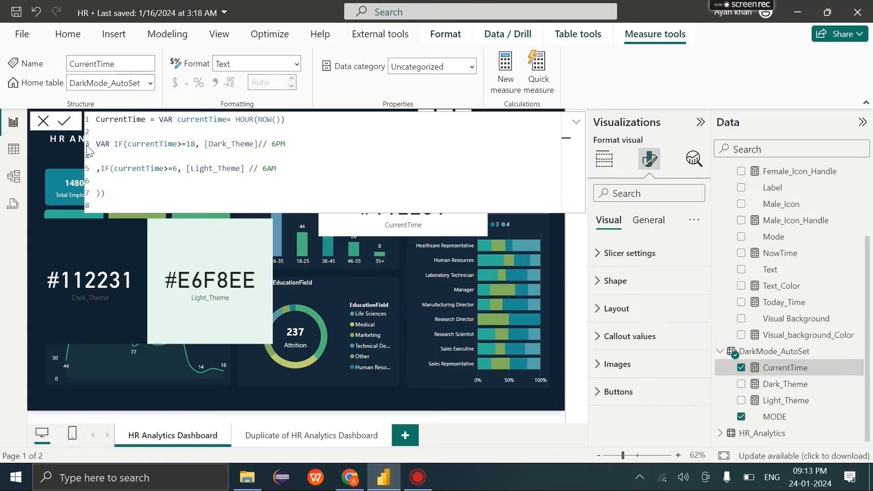
pyautogui.write('Current')
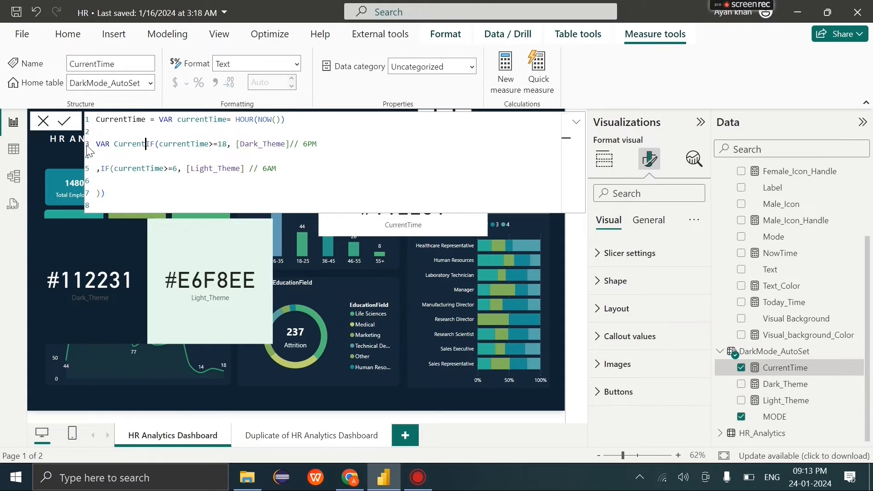
pyautogui.write('Theme =')
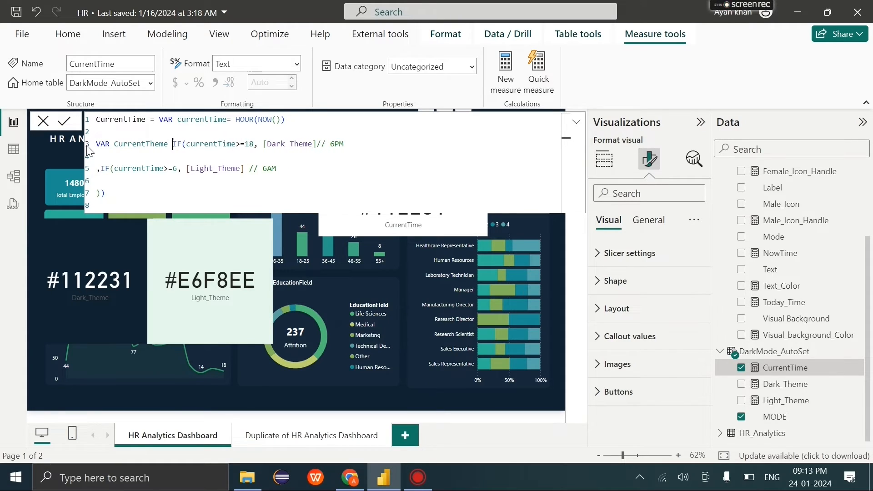
# Add a return statement at the end of the CurrentTime formula, separated from the CurrentTheme variable by a blank line
pyautogui.click(122, 203)
pyautogui.write('return')
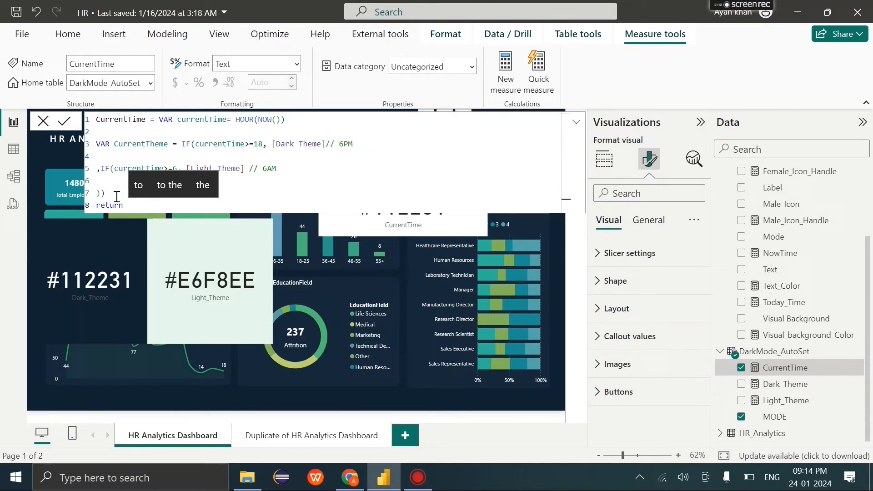
pyautogui.click(117, 197)
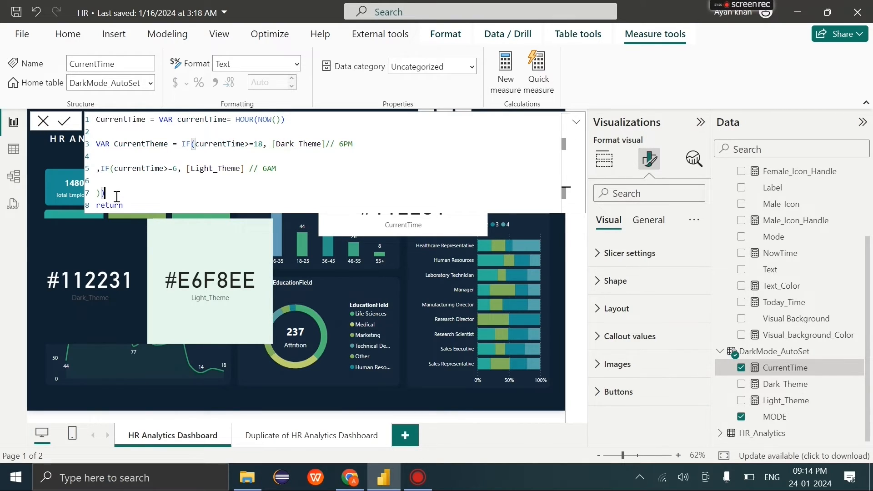
pyautogui.press('Return')
pyautogui.click(138, 221)
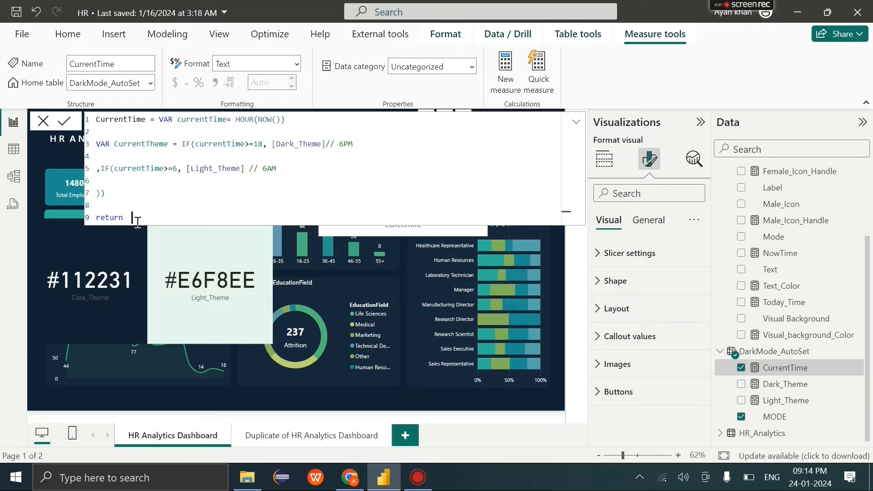
# Begin the returned expression with an IF whose condition is ISFILTERED(DarkMode_AutoSet[MODE])
pyautogui.write('if')
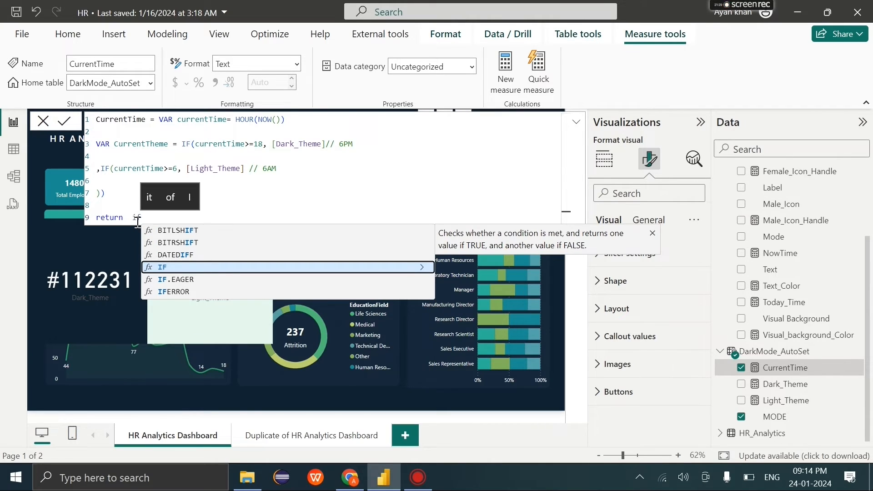
pyautogui.press('Tab')
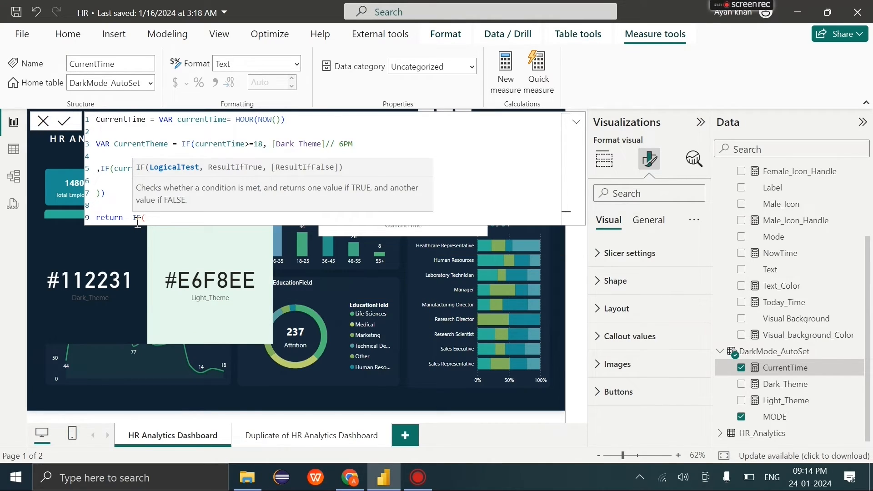
pyautogui.write('isf')
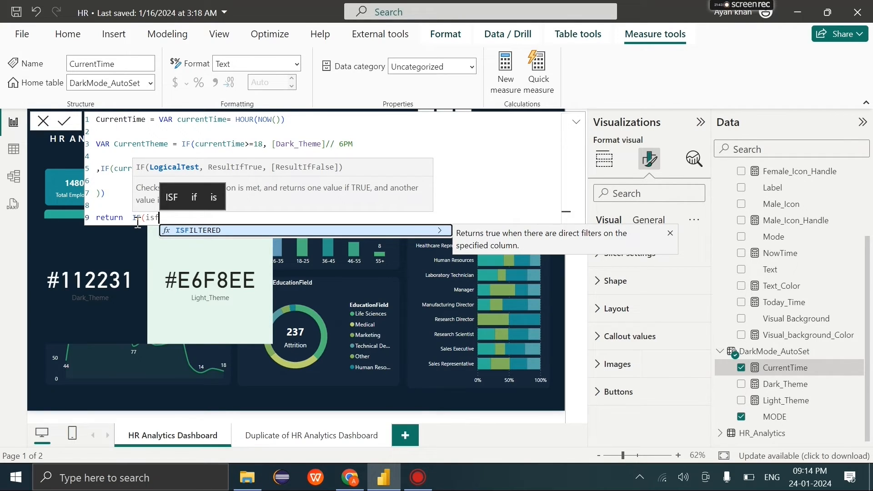
pyautogui.press('Tab')
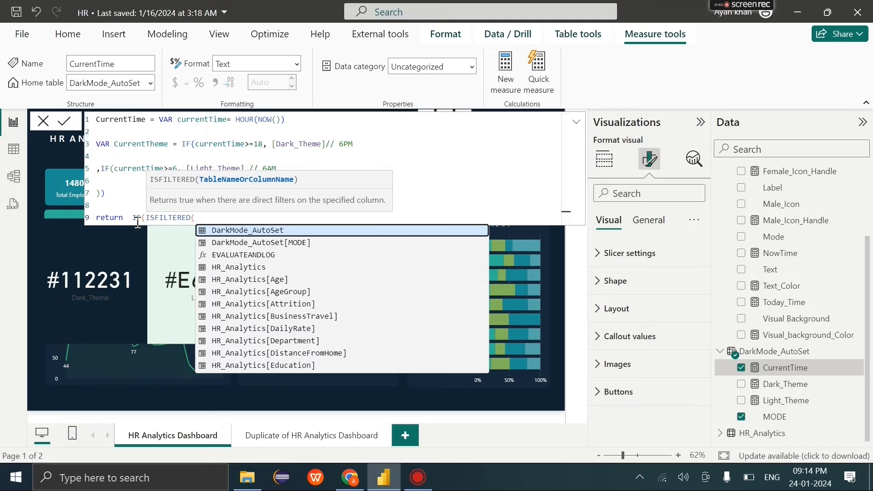
pyautogui.write(')')
pyautogui.write('dar')
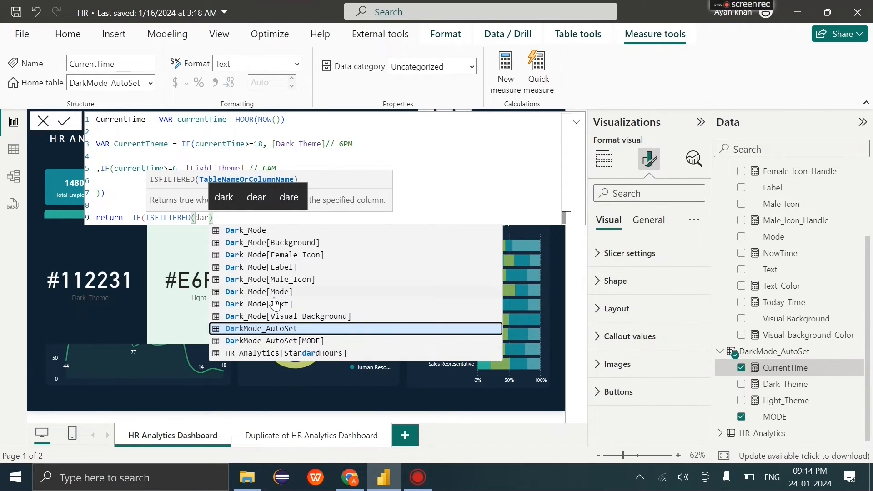
pyautogui.write('k_m')
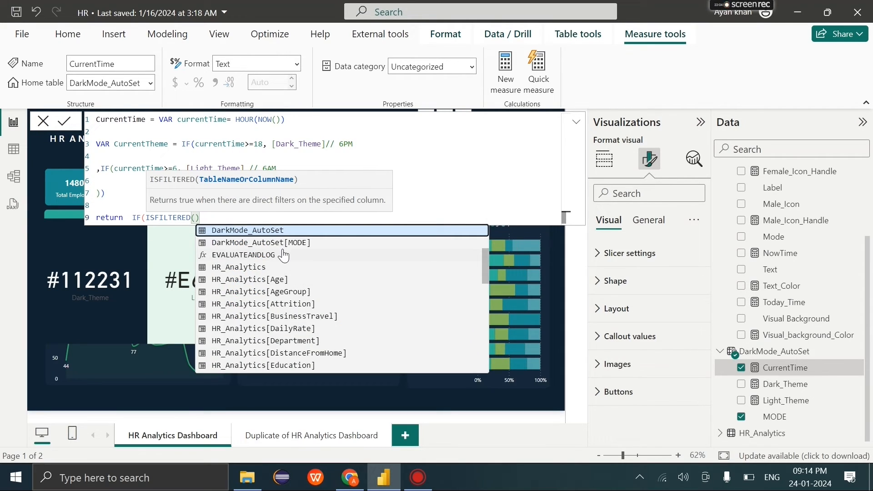
pyautogui.click(283, 245)
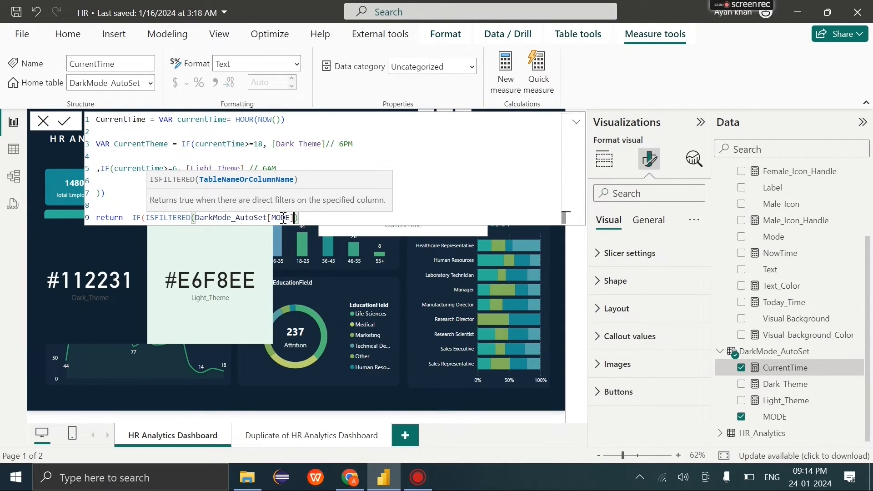
pyautogui.moveTo(283, 218); pyautogui.dragTo(291, 219)
pyautogui.click(297, 220)
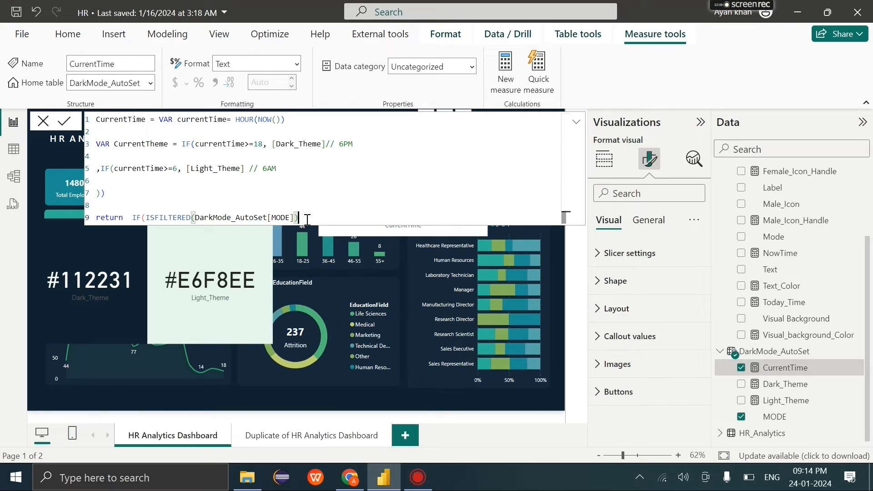
# Complete the returned IF in the CurrentTime formula with CurrentTheme as its result when true and a closing parenthesis
pyautogui.write(')')
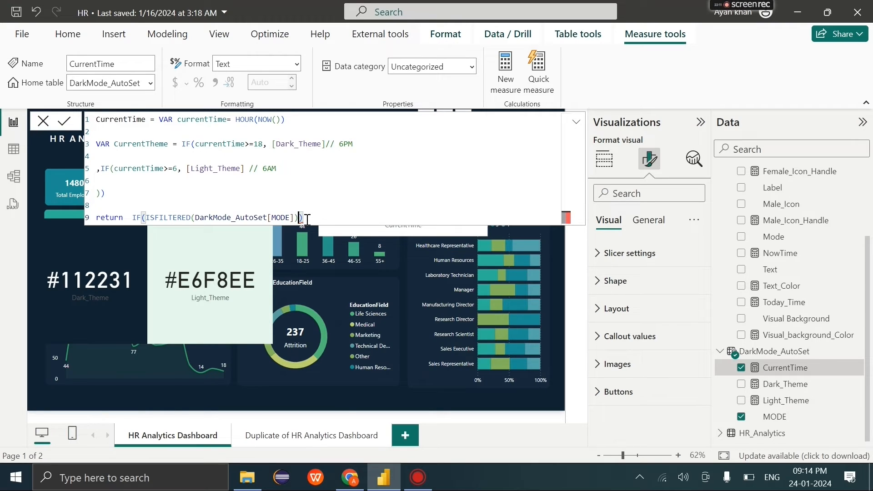
pyautogui.press('BackSpace')
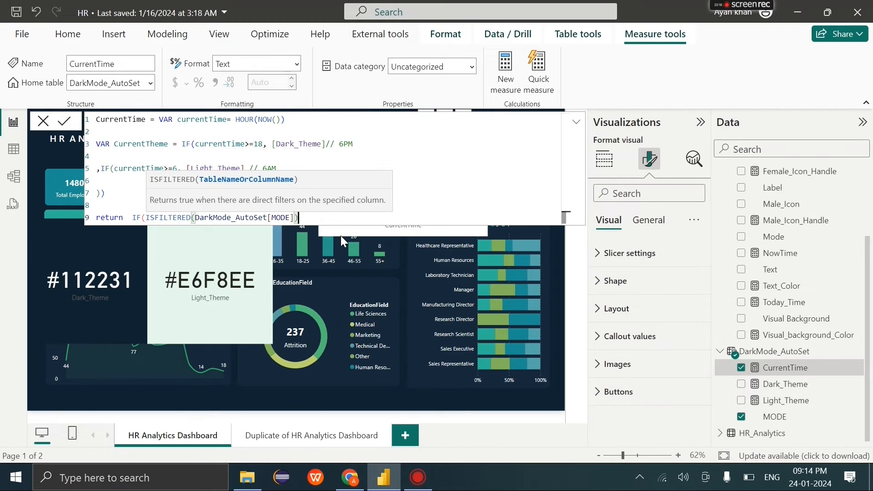
pyautogui.write(')')
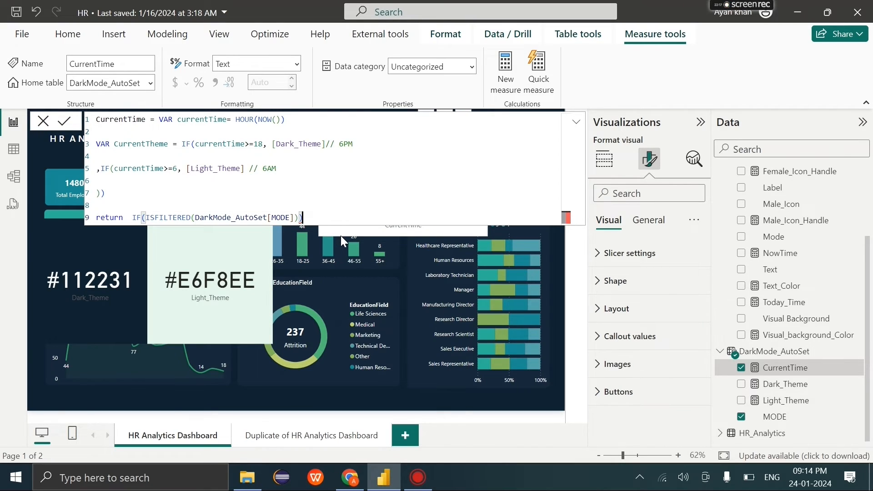
pyautogui.click(278, 217)
pyautogui.click(299, 218)
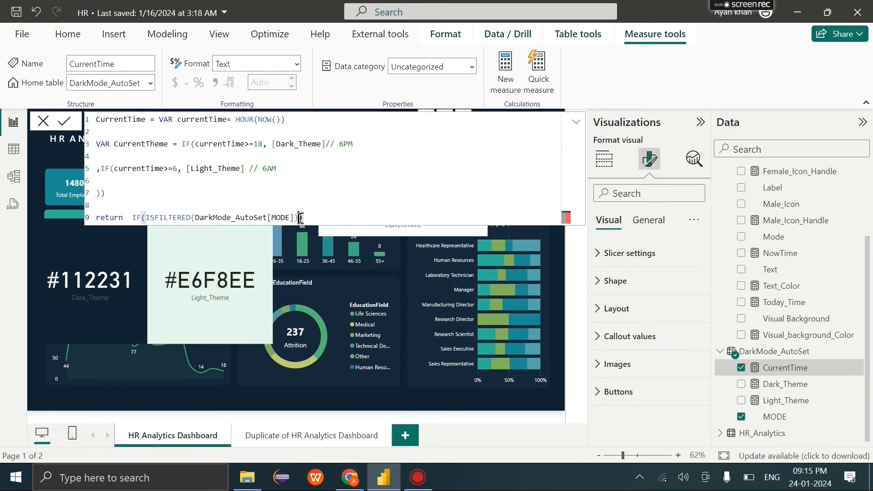
pyautogui.write(',')
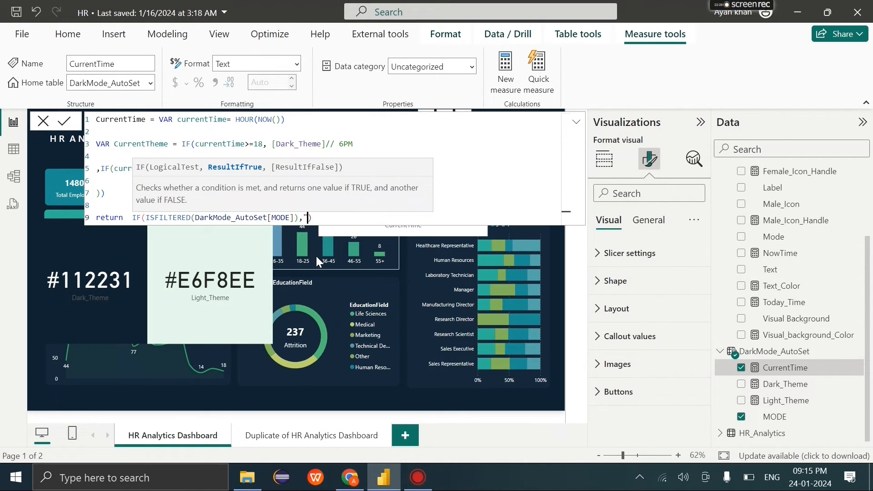
pyautogui.write('Cur')
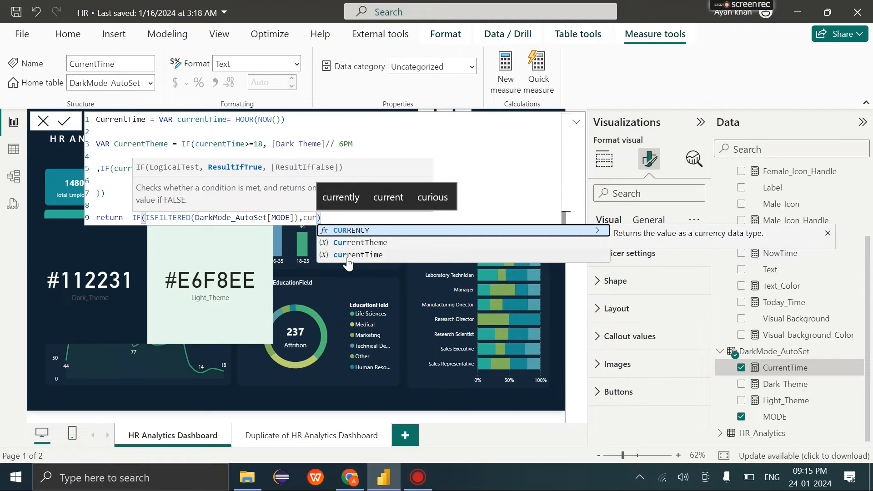
pyautogui.click(374, 242)
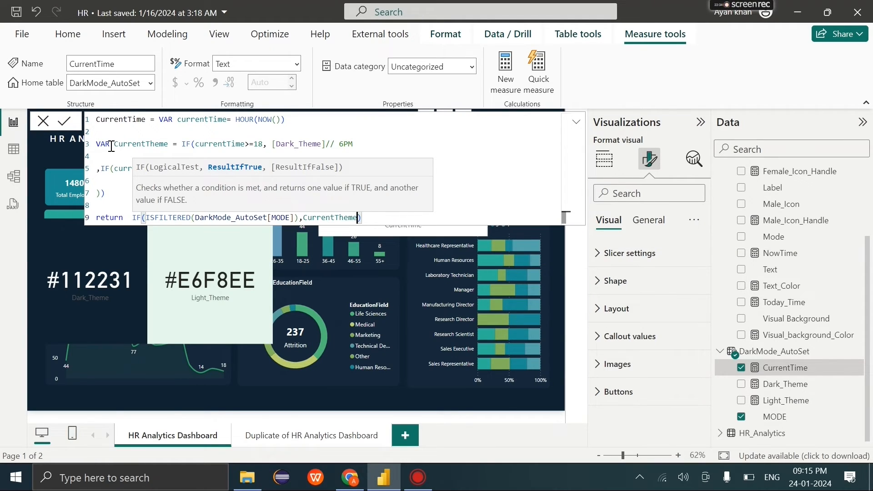
# Review the CurrentTheme variable declaration, then commit the CurrentTime measure and close its formula editor
pyautogui.moveTo(110, 143); pyautogui.dragTo(180, 144)
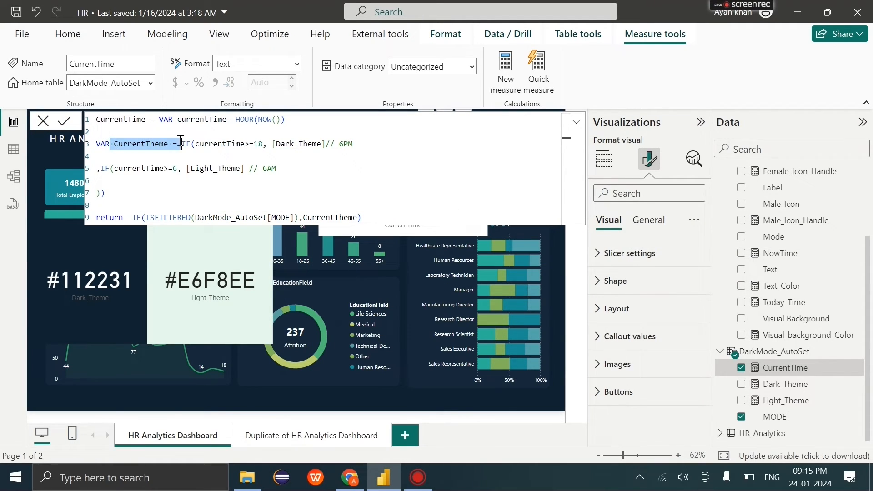
pyautogui.click(111, 143)
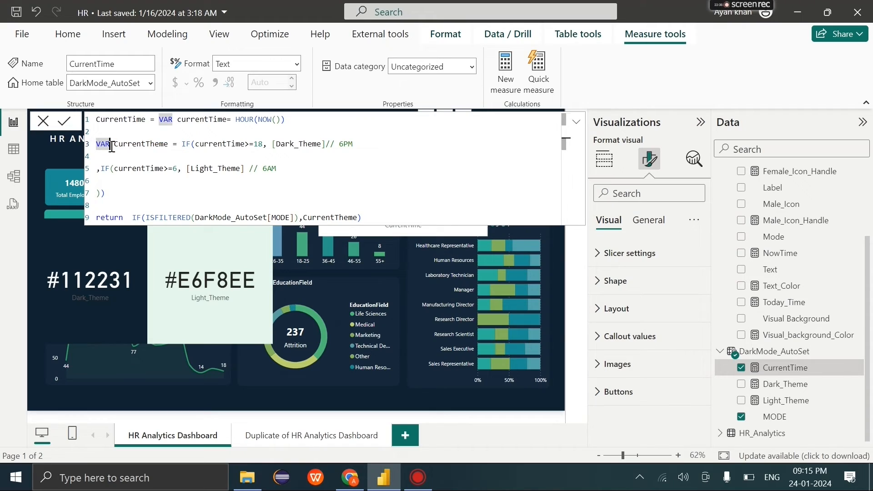
pyautogui.click(165, 168)
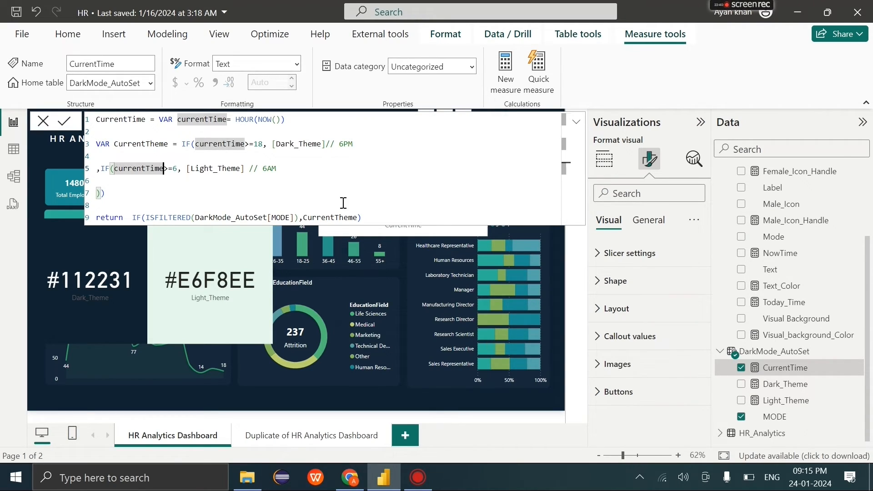
pyautogui.click(358, 217)
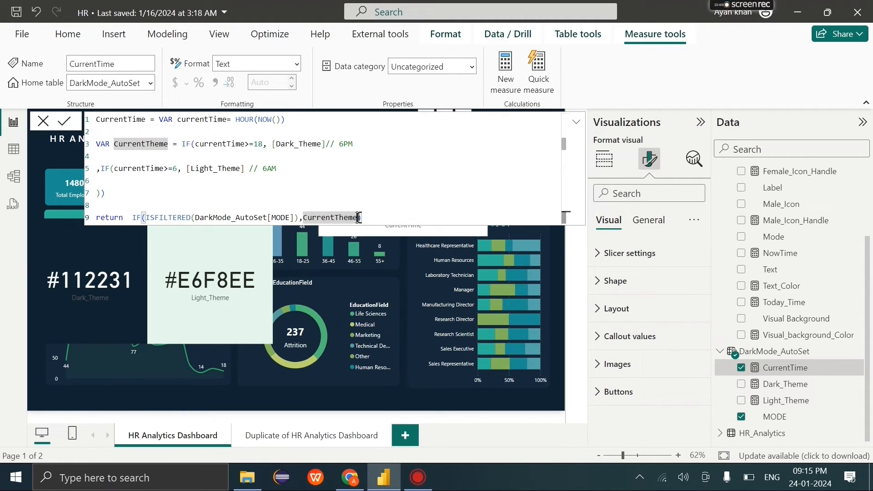
pyautogui.click(64, 123)
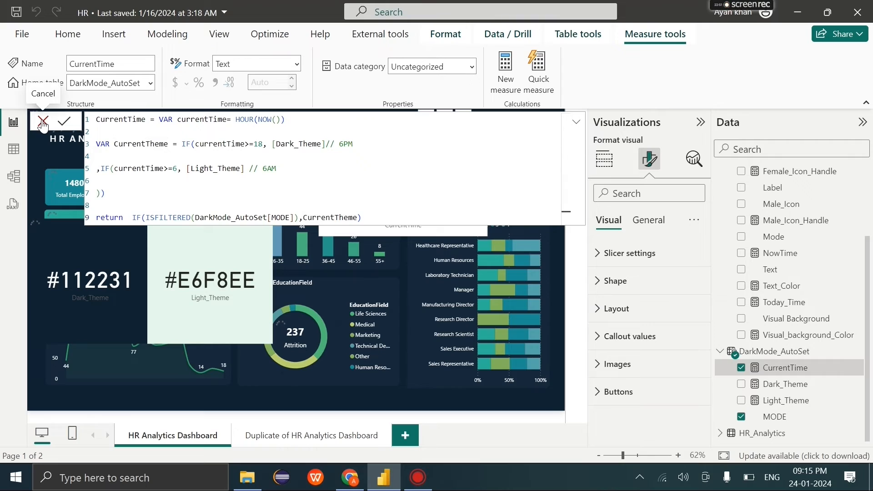
pyautogui.click(43, 123)
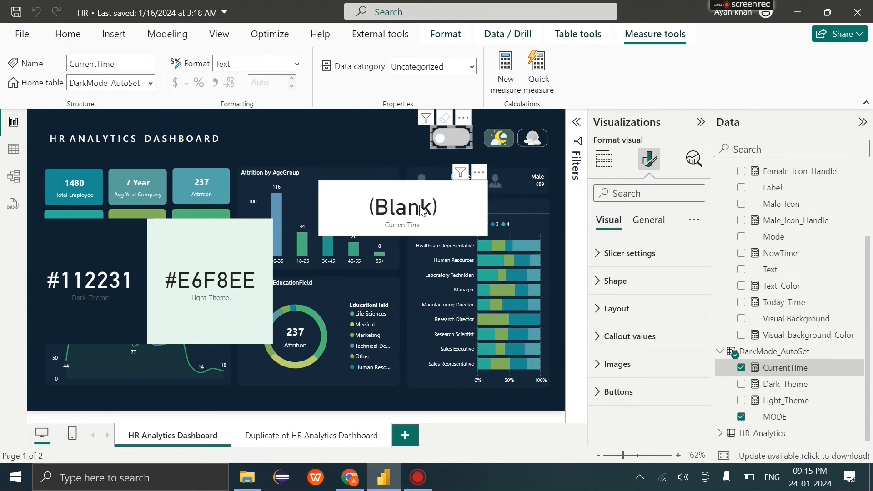
pyautogui.click(797, 356)
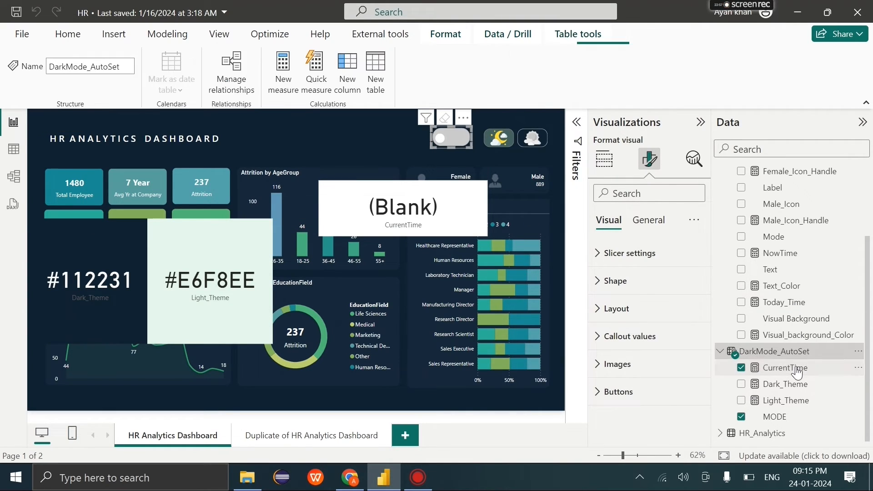
pyautogui.click(794, 368)
pyautogui.click(39, 127)
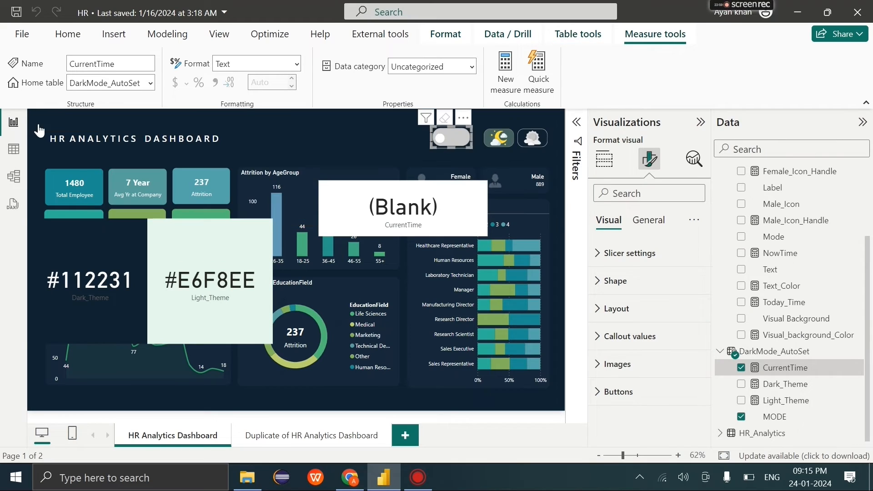
# Switch the MODE toggle on and off and change the dark/light slicer to check the CurrentTime card's response
pyautogui.click(448, 146)
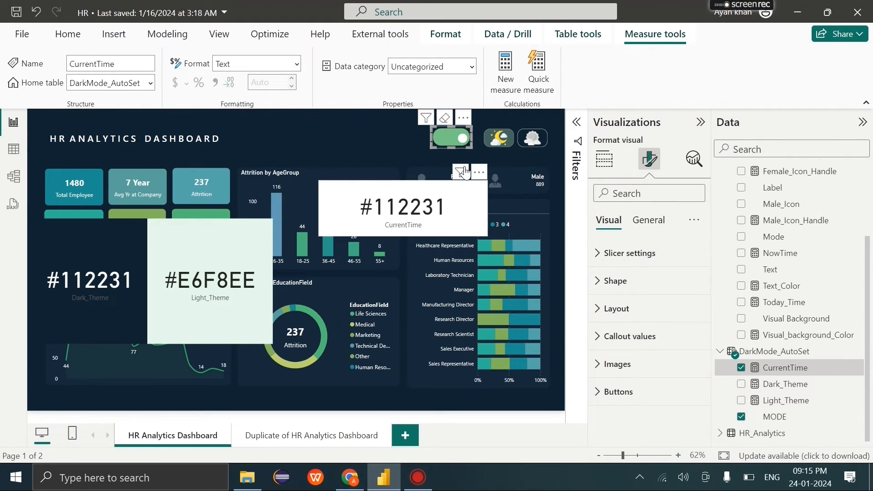
pyautogui.click(455, 143)
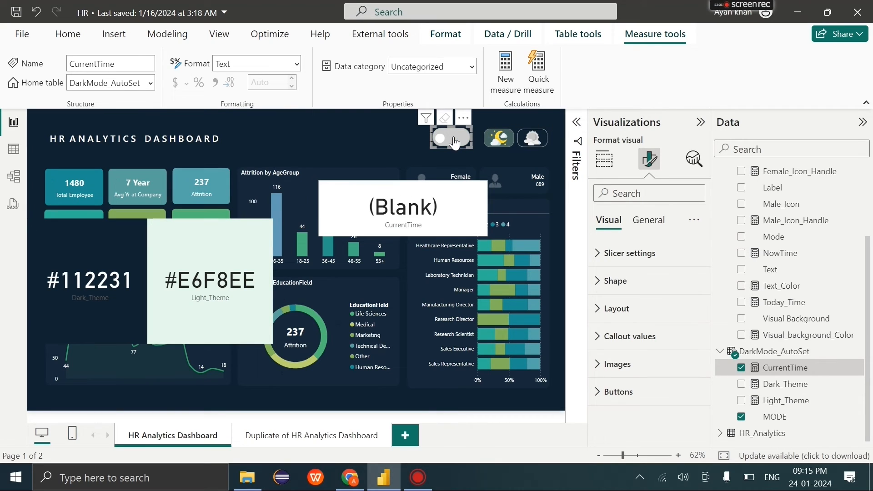
pyautogui.click(455, 143)
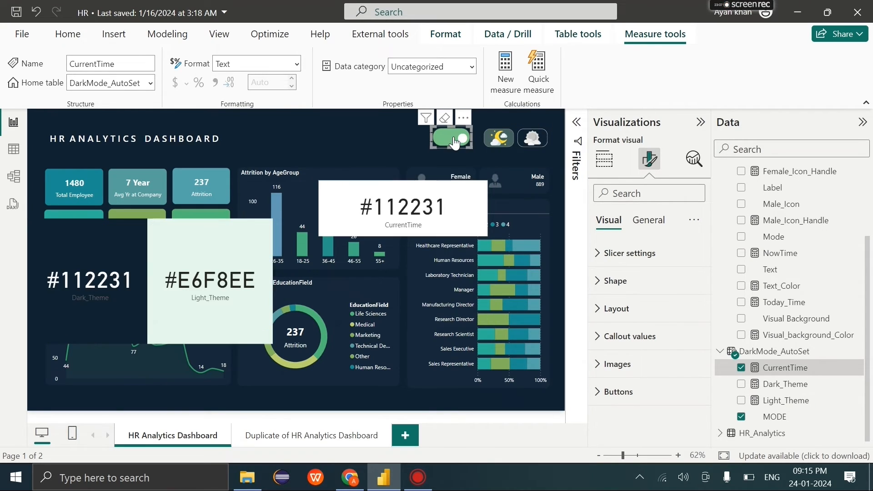
pyautogui.click(455, 143)
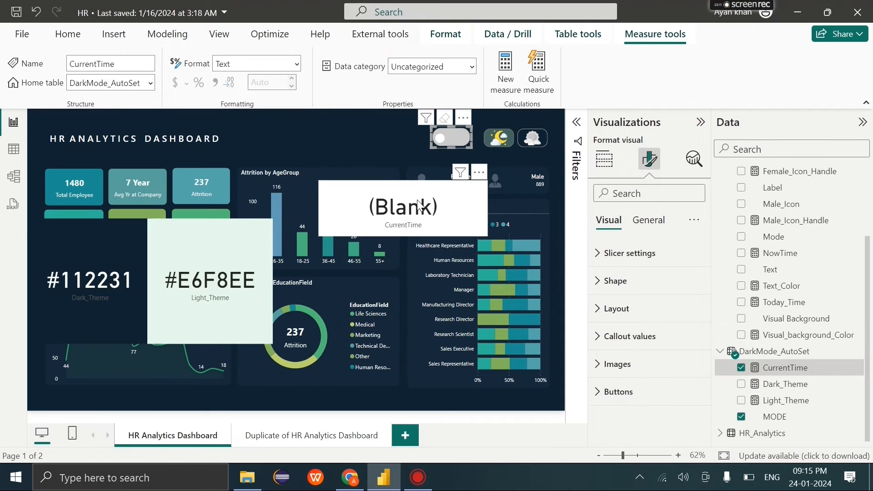
pyautogui.click(540, 140)
pyautogui.click(505, 142)
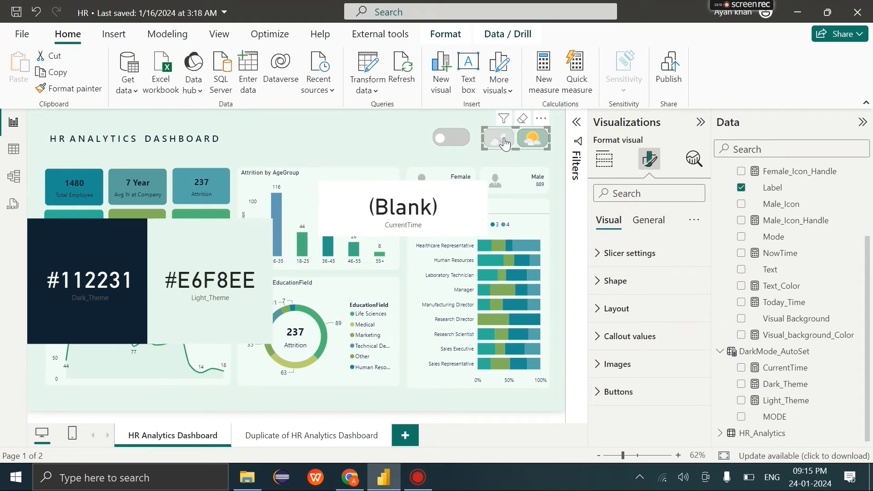
pyautogui.click(528, 144)
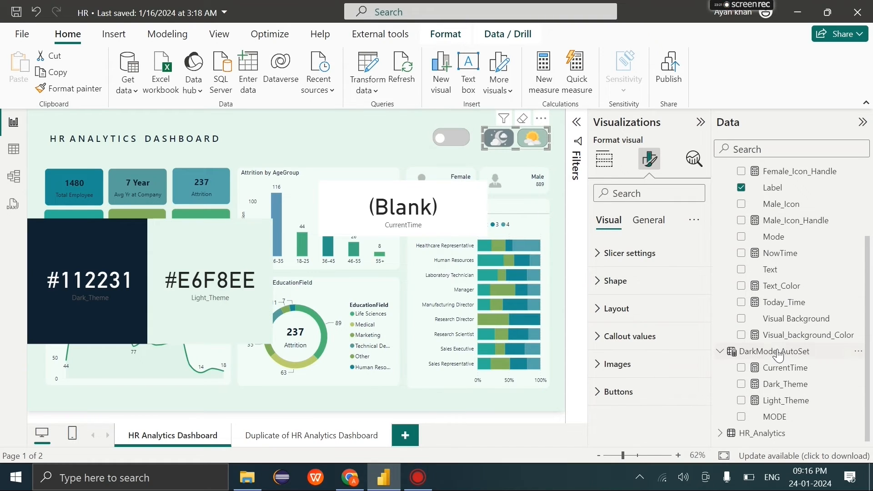
# Reopen the CurrentTime formula and add SELECTEDVALUE(Dark_Mode[Background]) as the returned IF's result when false
pyautogui.click(779, 371)
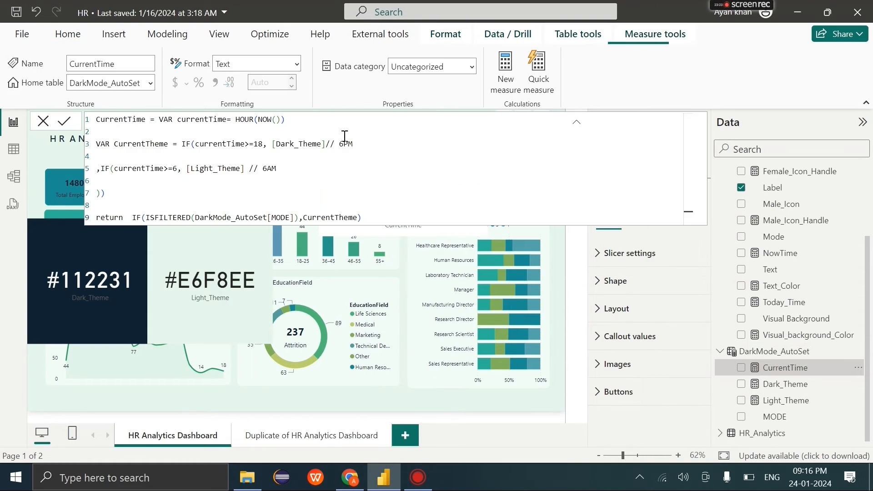
pyautogui.click(360, 217)
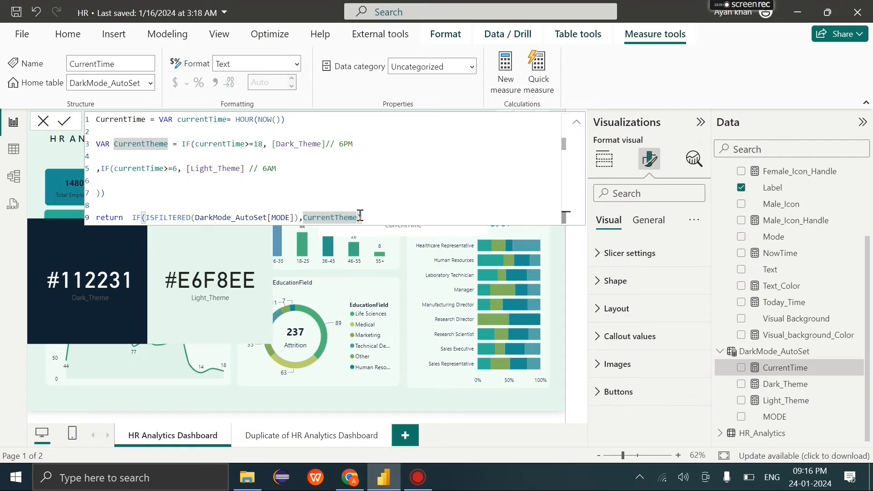
pyautogui.write(',Selec')
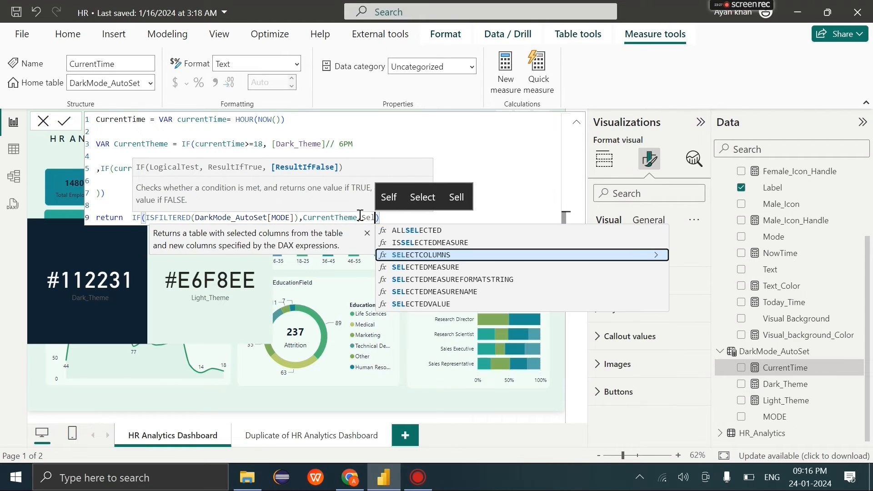
pyautogui.click(425, 300)
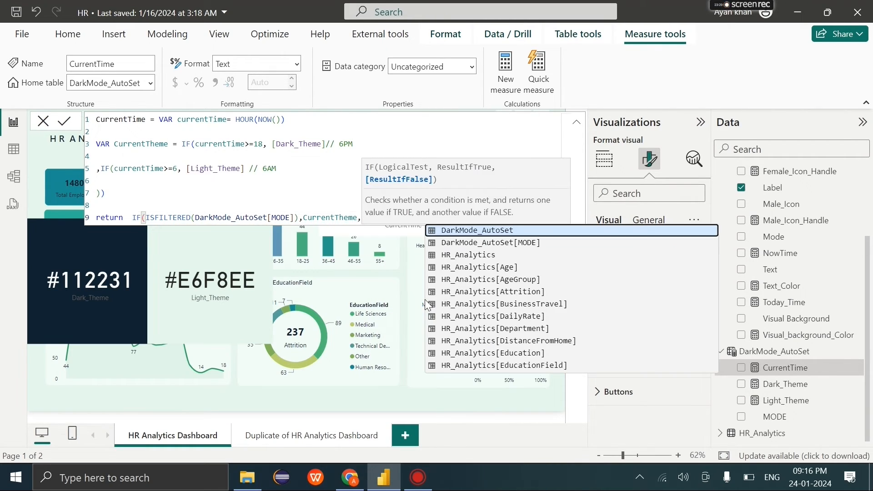
pyautogui.write(')')
pyautogui.press('Left')
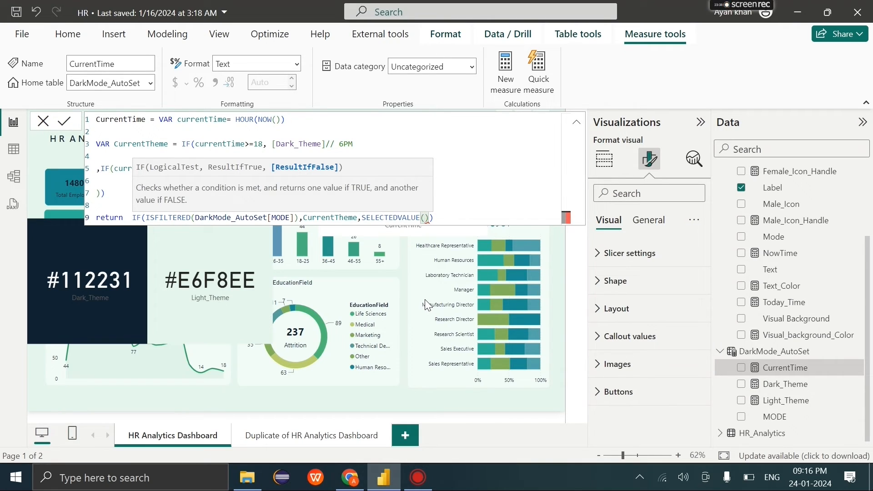
pyautogui.press('Right')
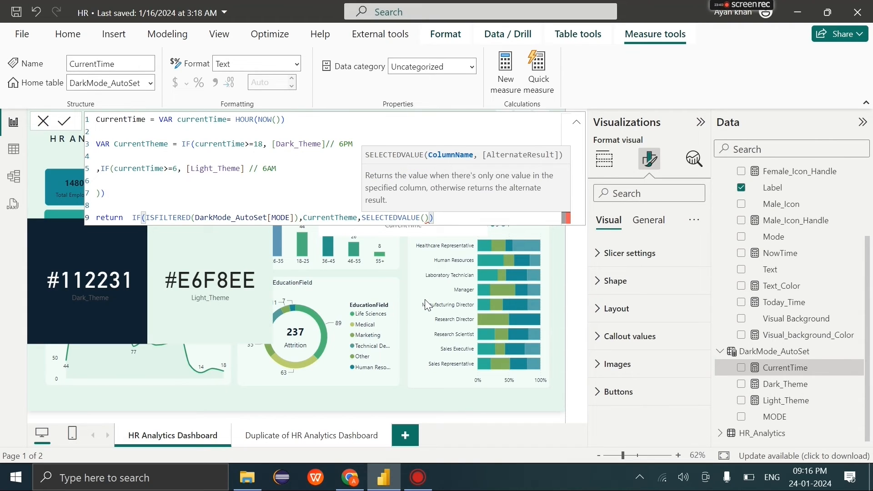
pyautogui.press('Left')
pyautogui.write('dark_')
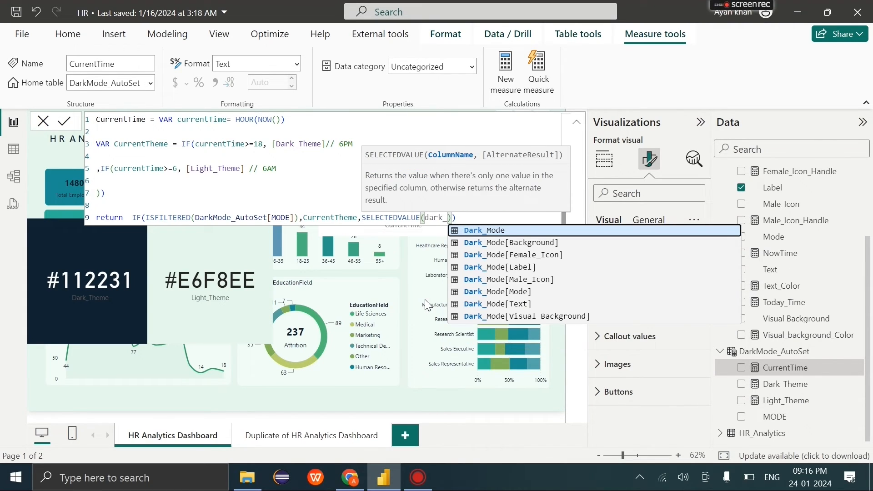
pyautogui.click(504, 244)
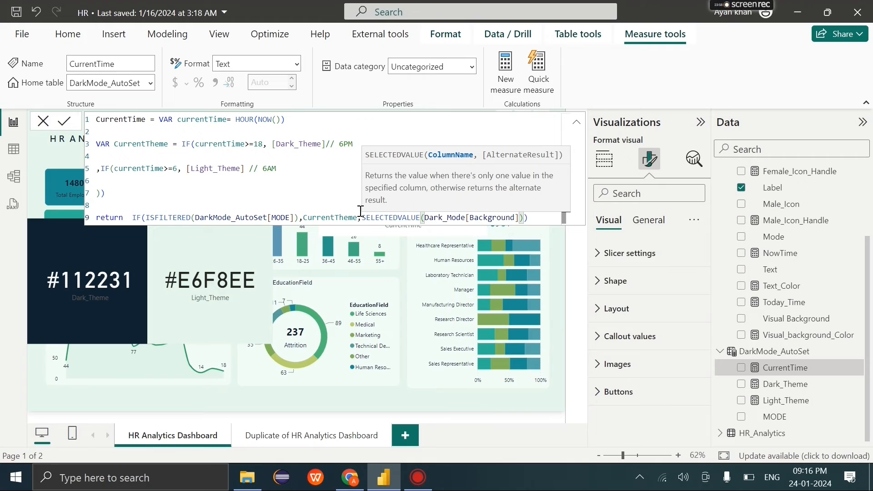
# Commit the updated CurrentTime formula and close the formula editor
pyautogui.click(339, 217)
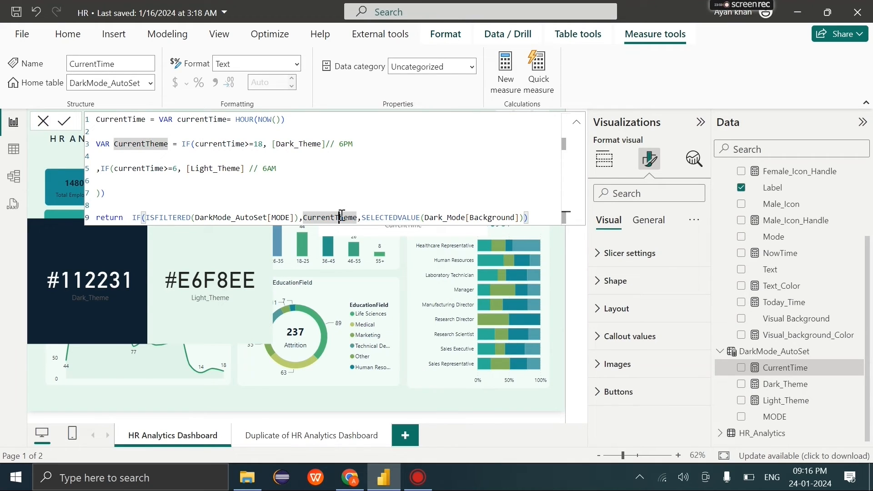
pyautogui.click(67, 123)
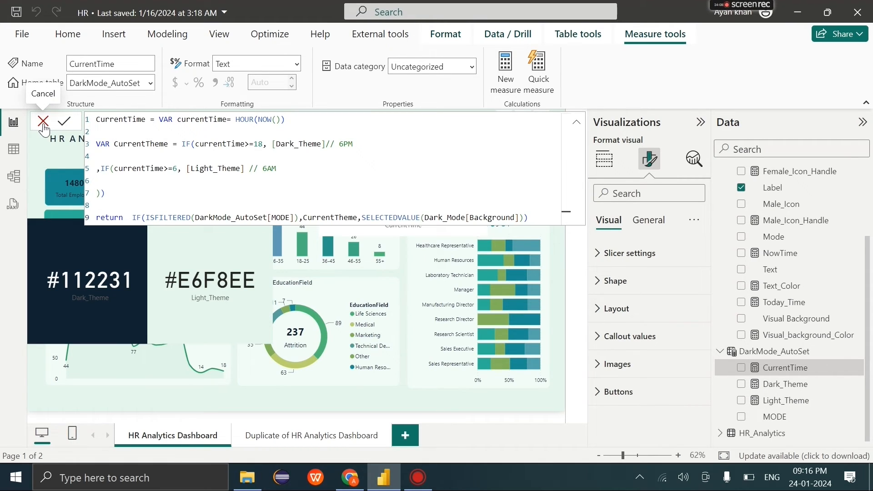
pyautogui.click(44, 122)
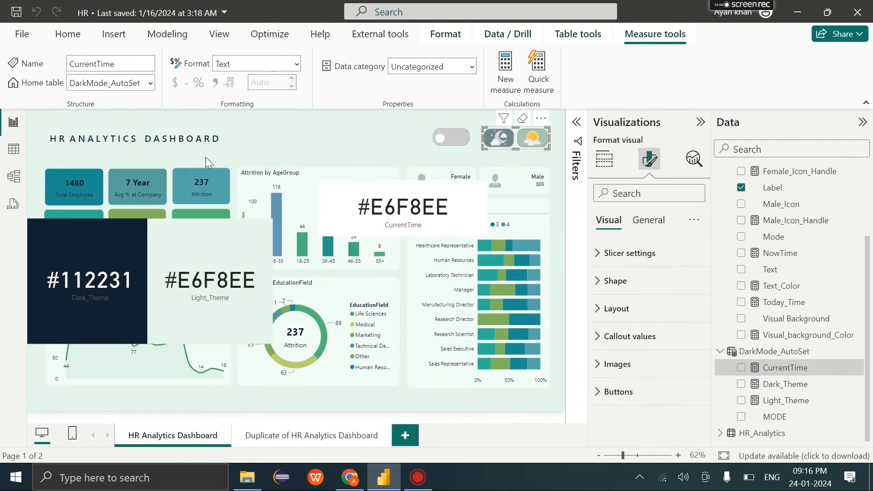
# With the MODE toggle off, switch the slicer to dark and back to light to check the CurrentTime card
pyautogui.click(502, 144)
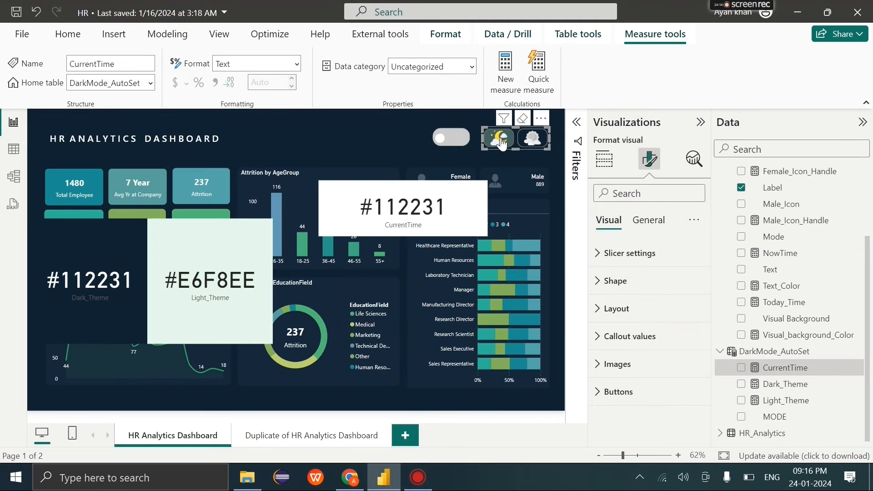
pyautogui.click(535, 142)
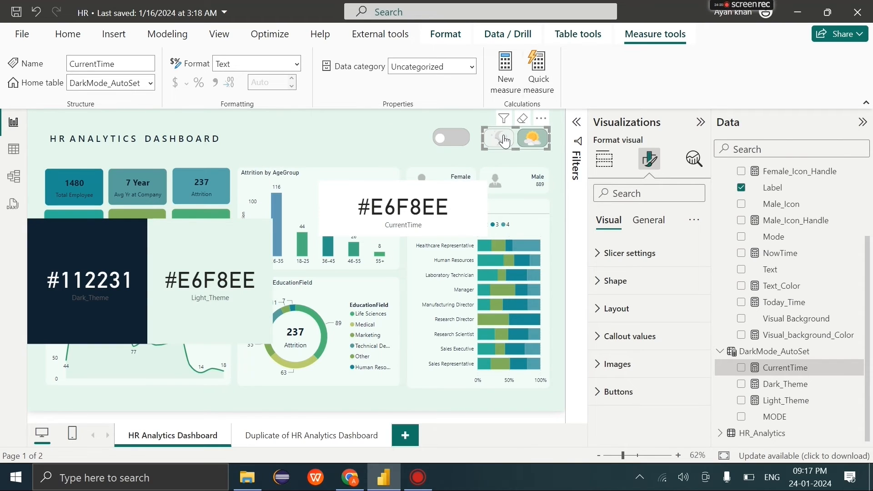
pyautogui.click(541, 144)
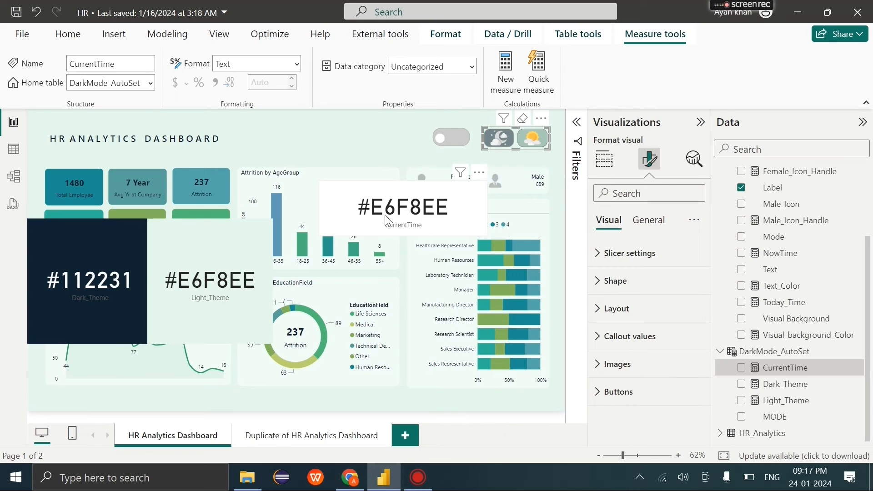
# Base the CurrentTime card's background color on the Field value format style, using the CurrentTime measure
pyautogui.click(387, 217)
pyautogui.click(648, 221)
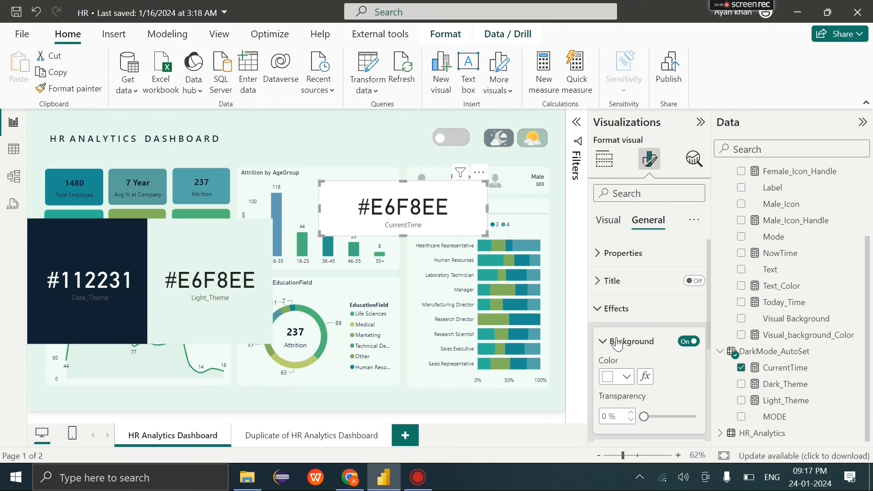
pyautogui.scroll(-1, 627, 335)
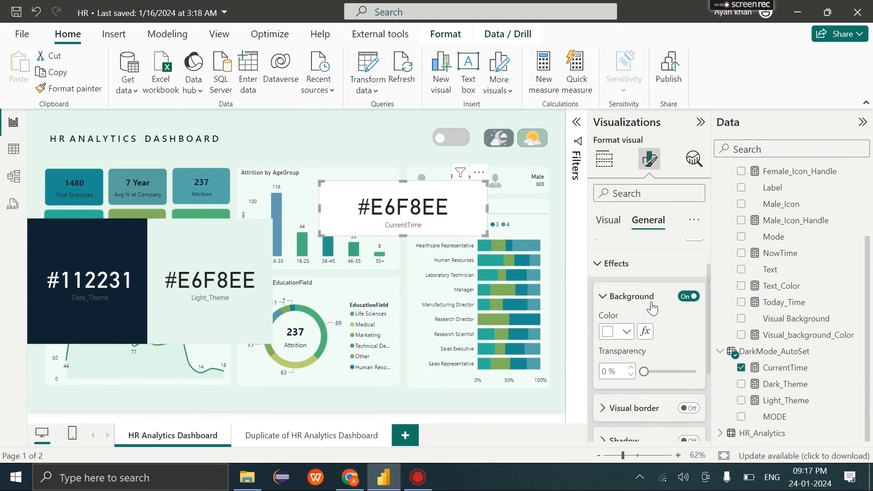
pyautogui.click(646, 334)
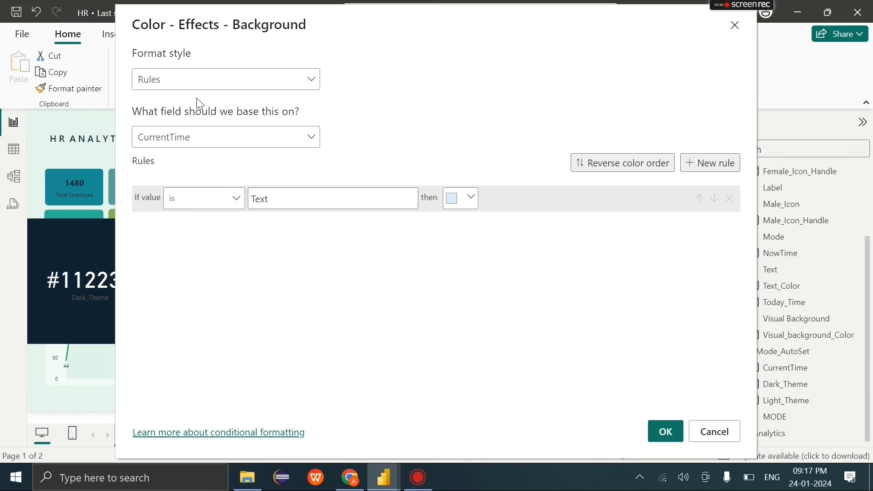
pyautogui.click(184, 90)
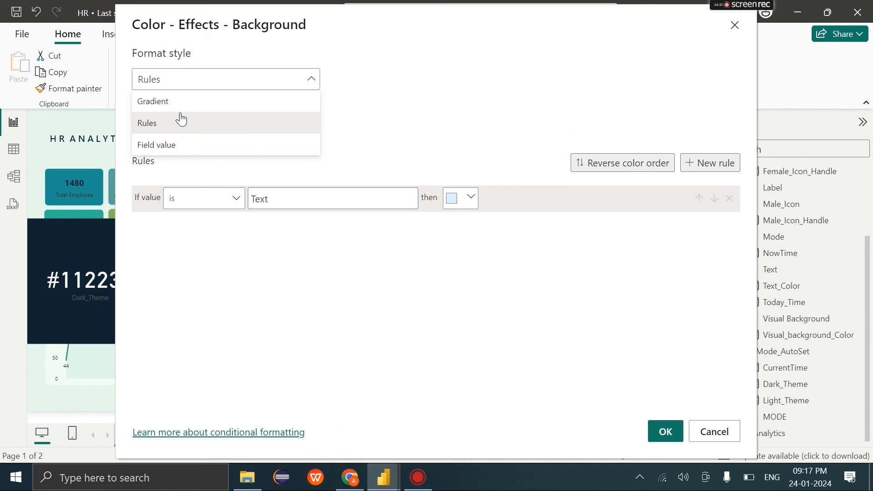
pyautogui.click(177, 145)
pyautogui.click(175, 140)
pyautogui.click(175, 141)
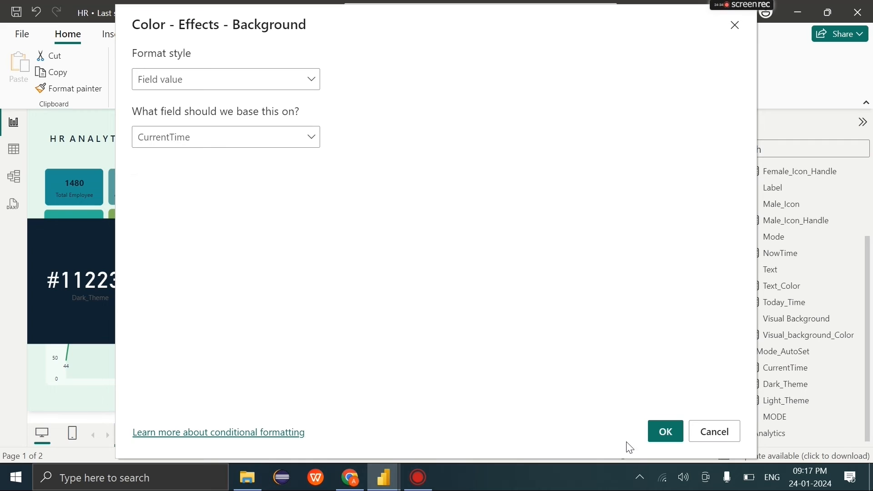
pyautogui.click(666, 432)
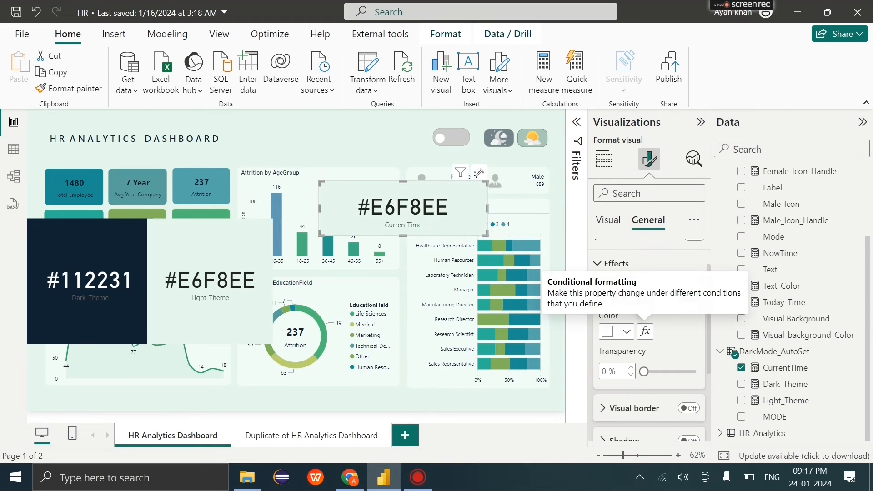
# Change the dark/light slicer with the MODE toggle off and on to check the CurrentTime card's background color
pyautogui.keyDown('ctrl'); pyautogui.click(512, 143); pyautogui.keyUp('ctrl')
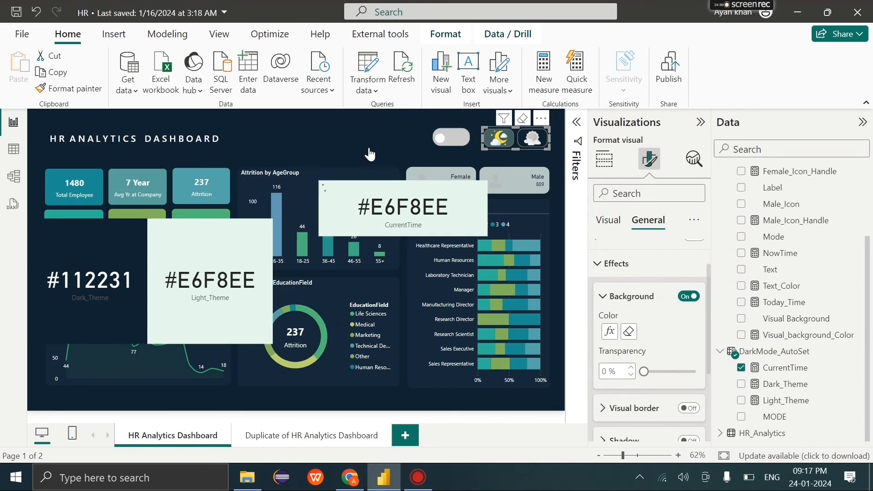
pyautogui.keyDown('ctrl'); pyautogui.click(526, 142); pyautogui.keyUp('ctrl')
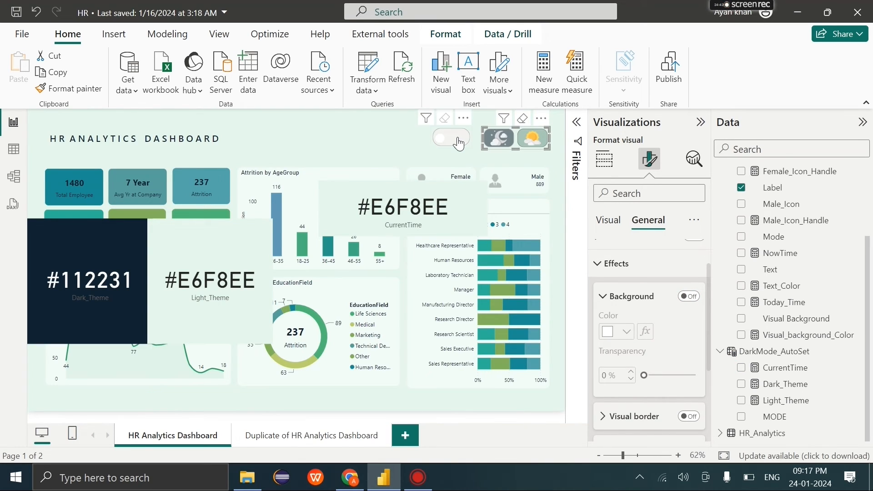
pyautogui.click(459, 144)
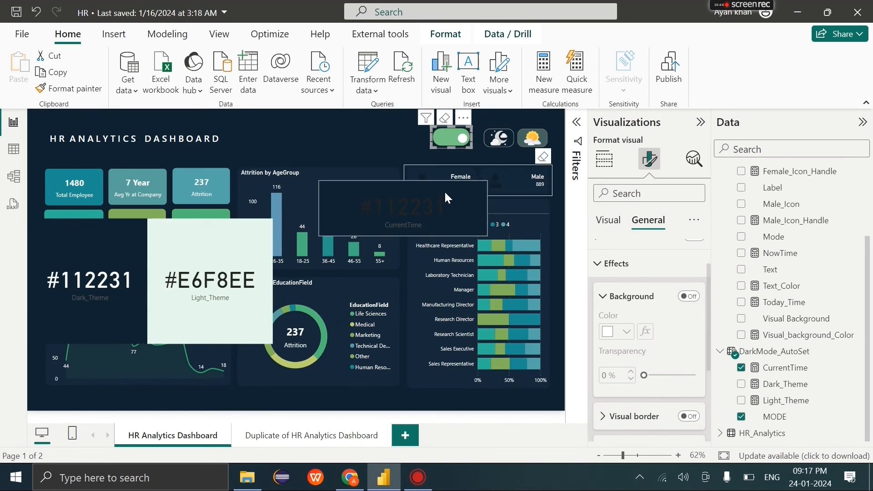
pyautogui.click(495, 142)
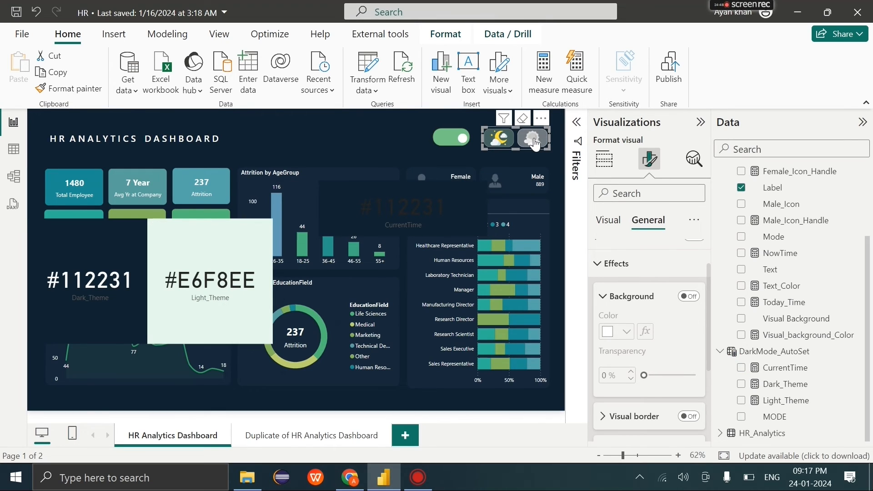
pyautogui.click(508, 146)
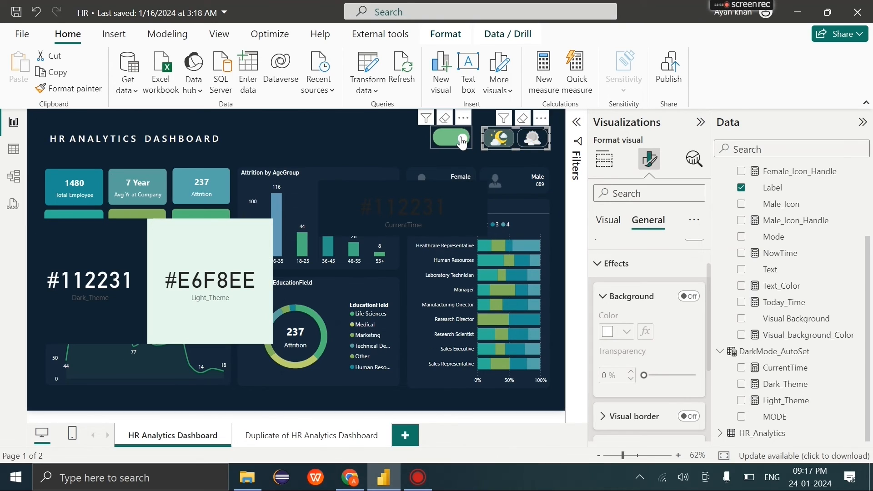
# Move the CurrentTime card slightly down the page and compare it with the Light_Theme and Dark_Theme cards
pyautogui.click(426, 223)
pyautogui.moveTo(426, 223); pyautogui.dragTo(424, 257)
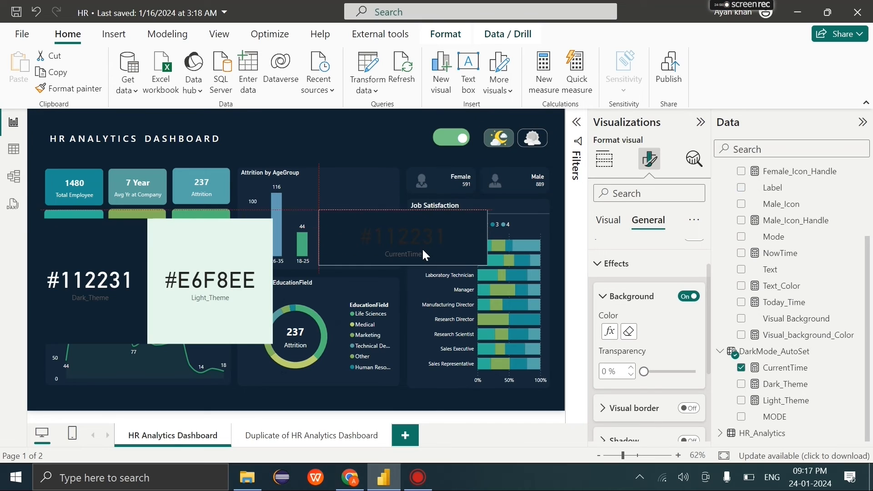
pyautogui.click(227, 277)
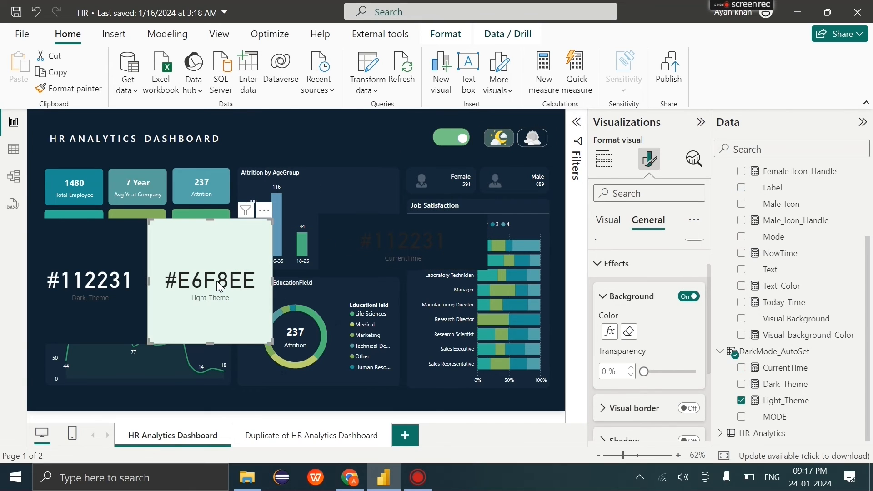
pyautogui.click(380, 246)
pyautogui.click(116, 262)
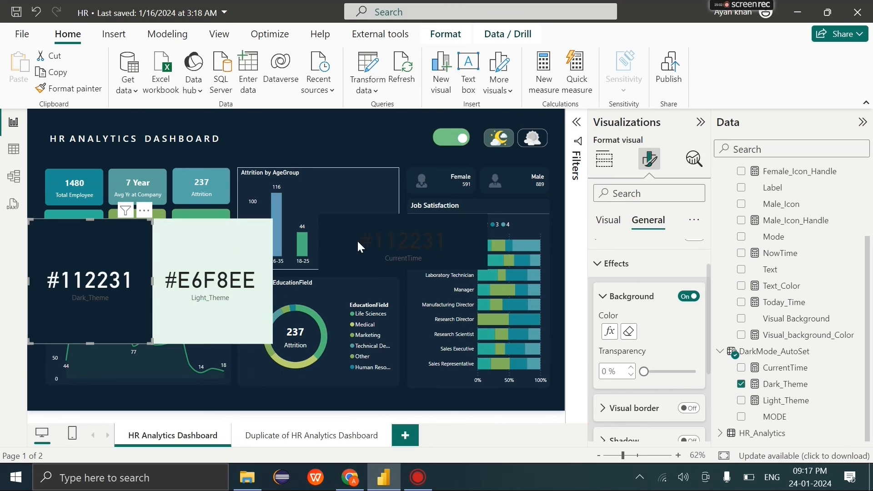
pyautogui.click(381, 243)
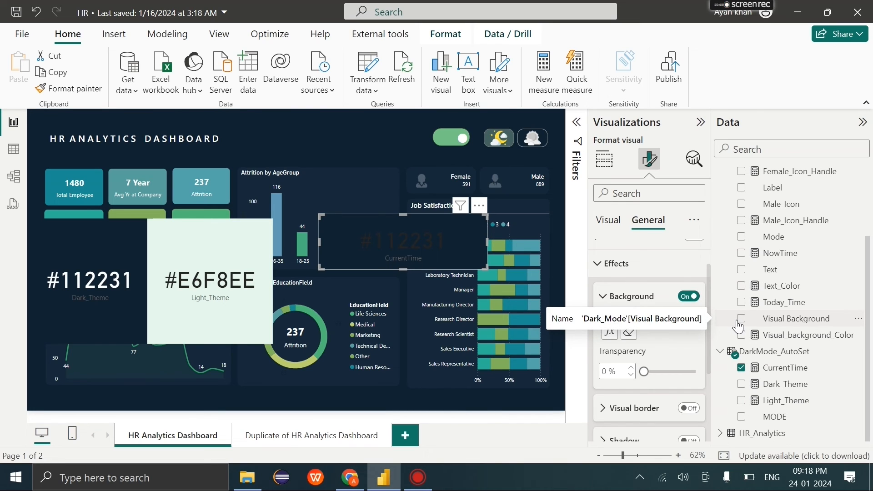
# Review the DAX formulas of the CurrentTime, Visual_background_Color, background_Color and Text_Color measures
pyautogui.click(786, 368)
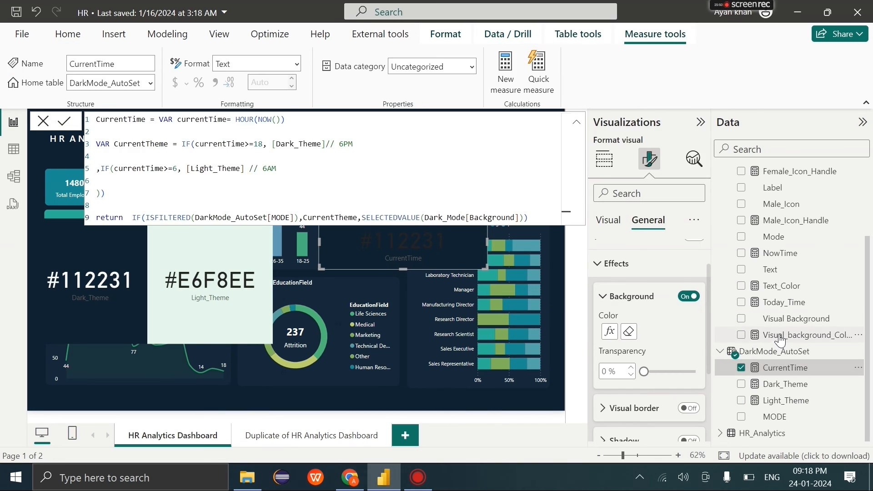
pyautogui.click(780, 339)
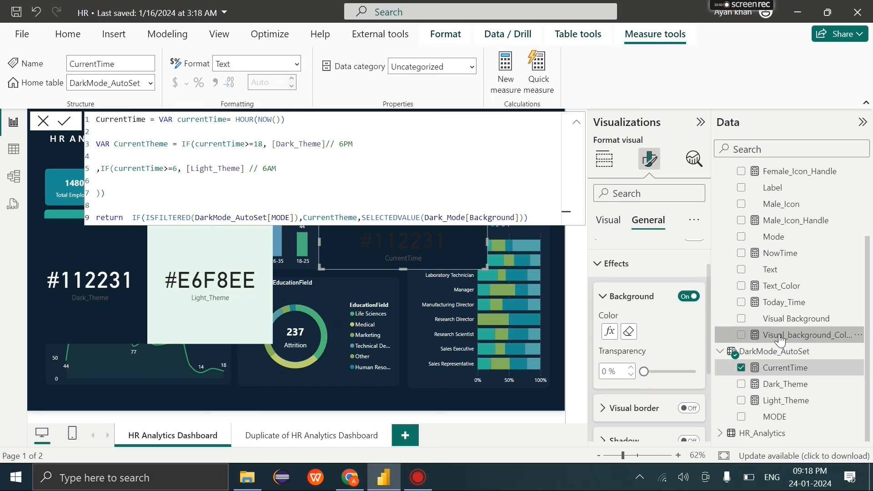
pyautogui.click(777, 369)
pyautogui.click(800, 335)
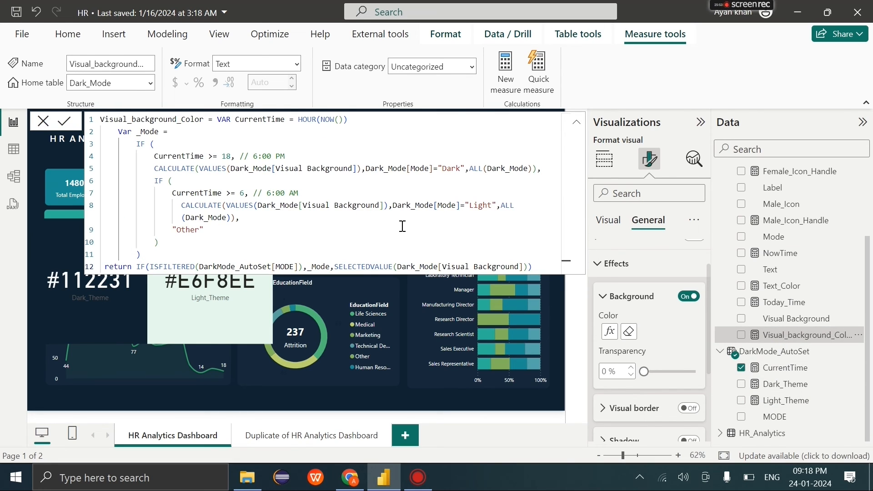
pyautogui.scroll(3, 795, 250)
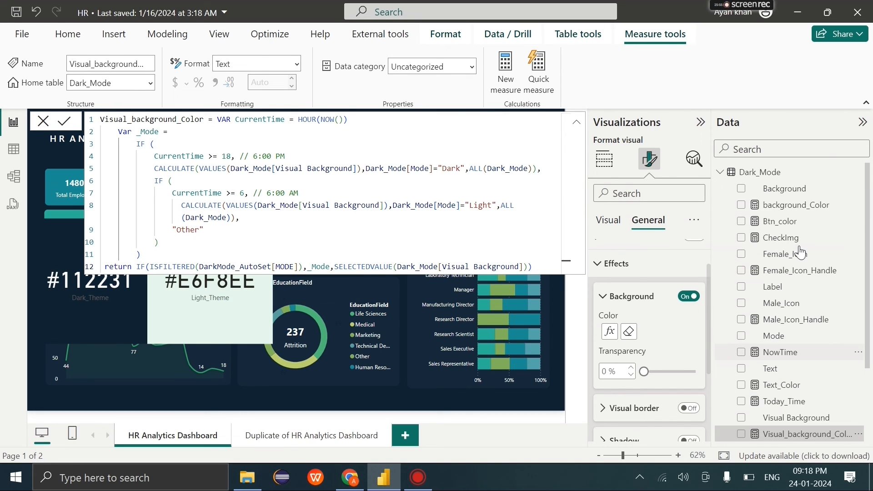
pyautogui.click(781, 214)
pyautogui.click(376, 224)
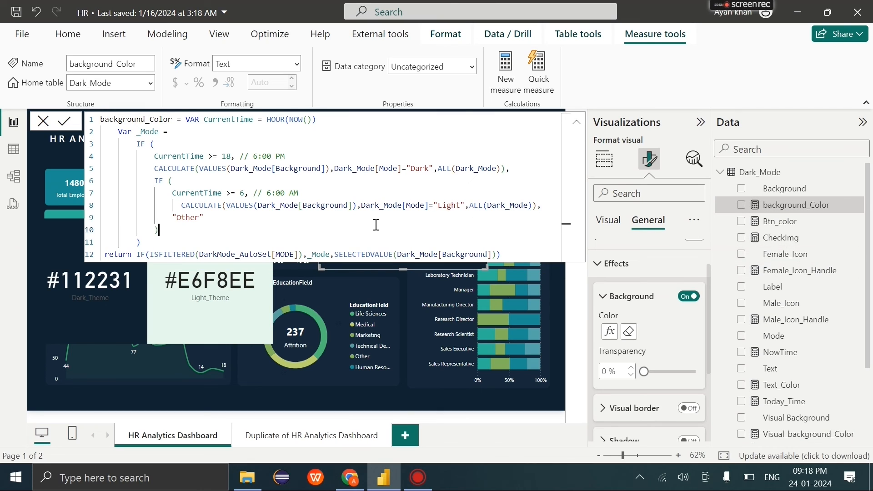
pyautogui.scroll(-1, 716, 323)
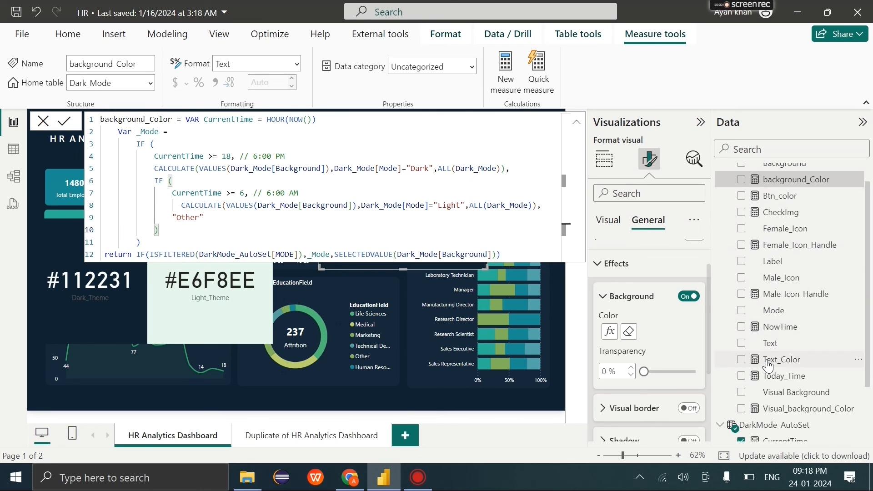
pyautogui.click(768, 363)
pyautogui.scroll(-3, 773, 366)
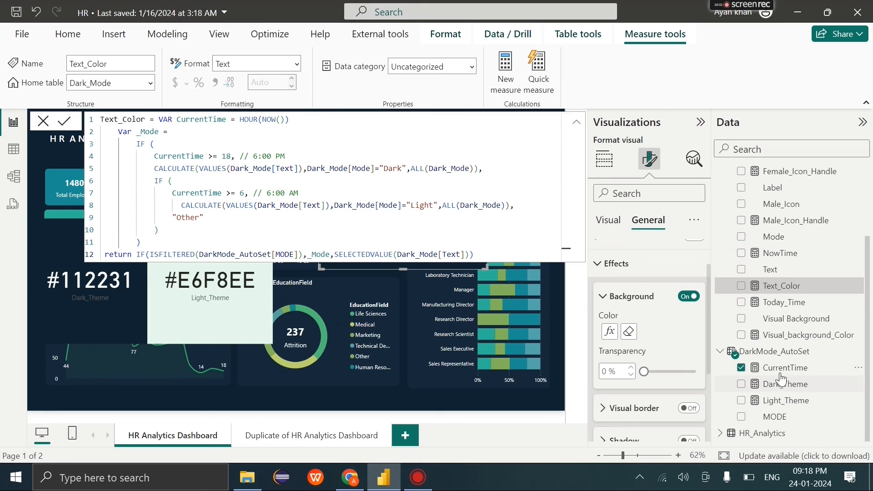
# Reopen the CurrentTime formula and examine its hour variable, nested IF theme logic and return expression
pyautogui.click(782, 358)
pyautogui.click(782, 366)
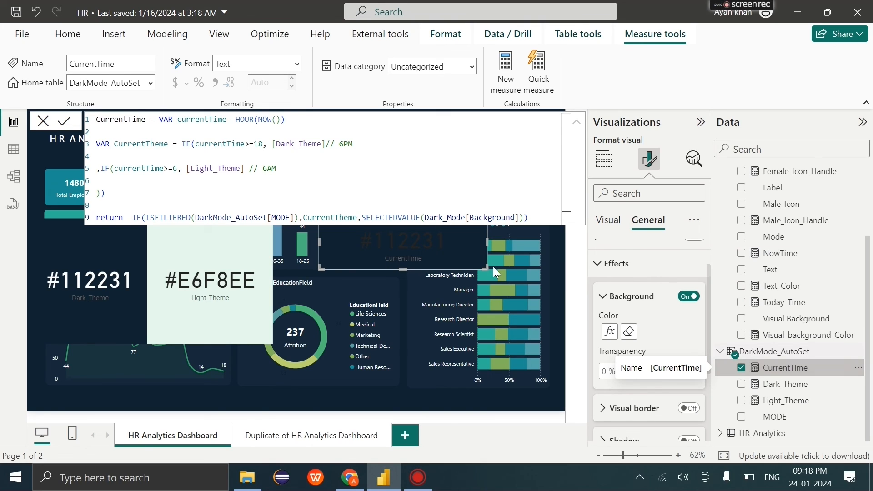
pyautogui.click(399, 178)
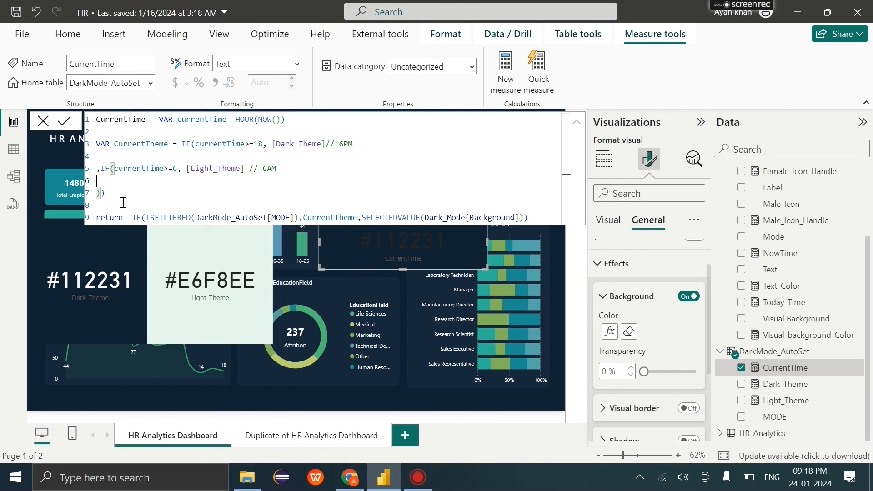
pyautogui.moveTo(123, 201); pyautogui.dragTo(153, 122)
pyautogui.click(153, 120)
pyautogui.moveTo(358, 213); pyautogui.dragTo(144, 172)
pyautogui.click(263, 178)
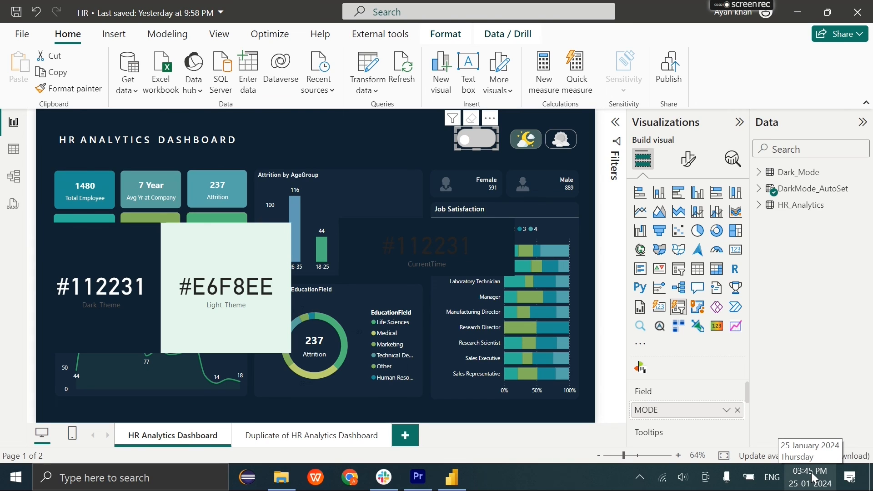
# Try the MODE toggle on the HR Analytics Dashboard page and its duplicate to check the automatic theme
pyautogui.click(485, 143)
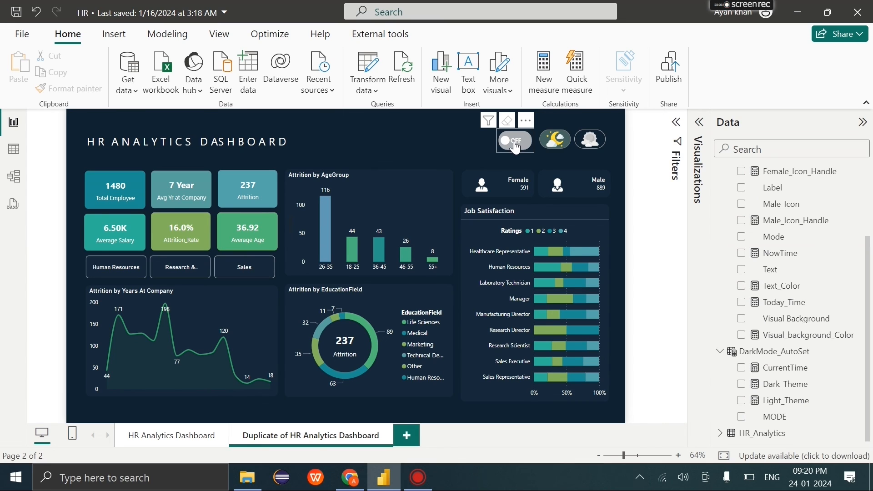
pyautogui.click(515, 144)
pyautogui.click(516, 152)
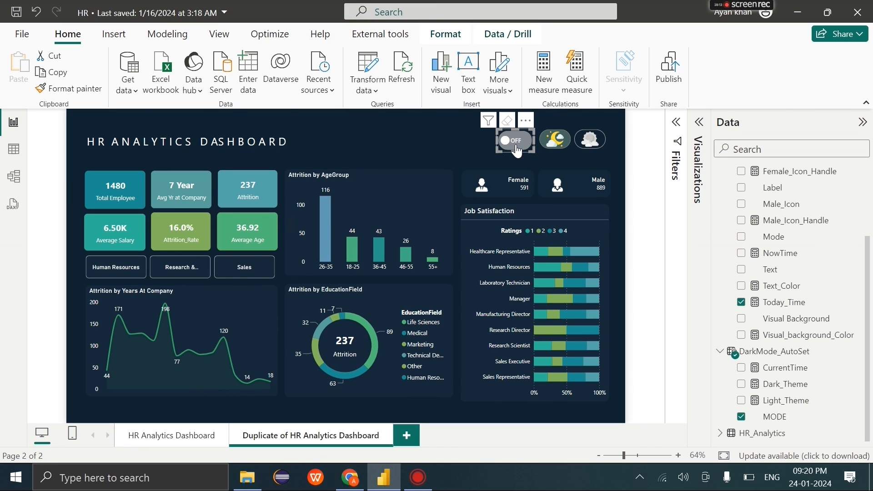